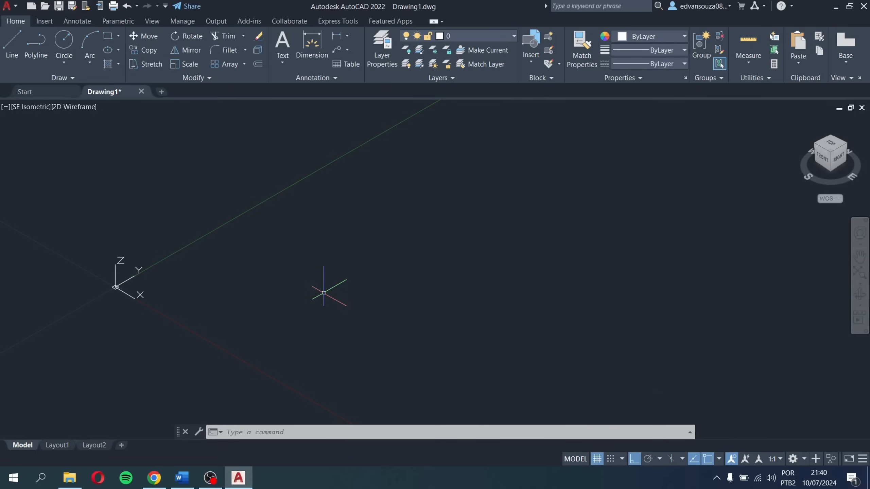
left_click(483, 37)
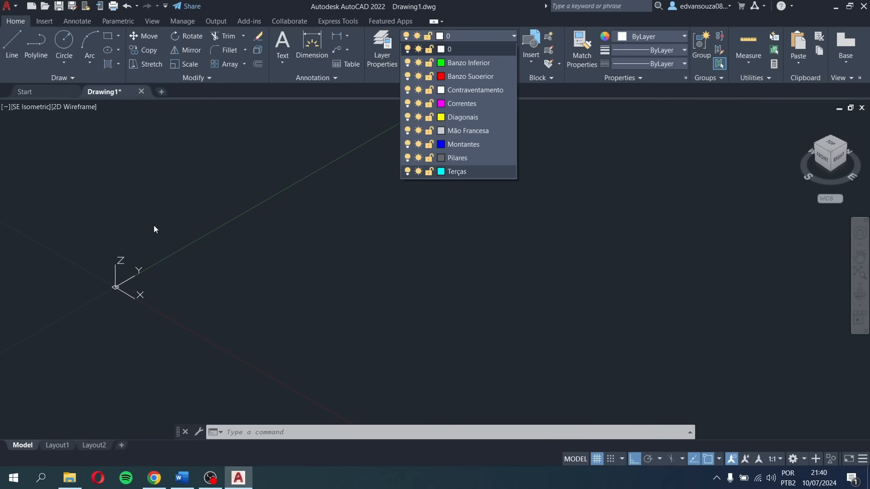
left_click(11, 51)
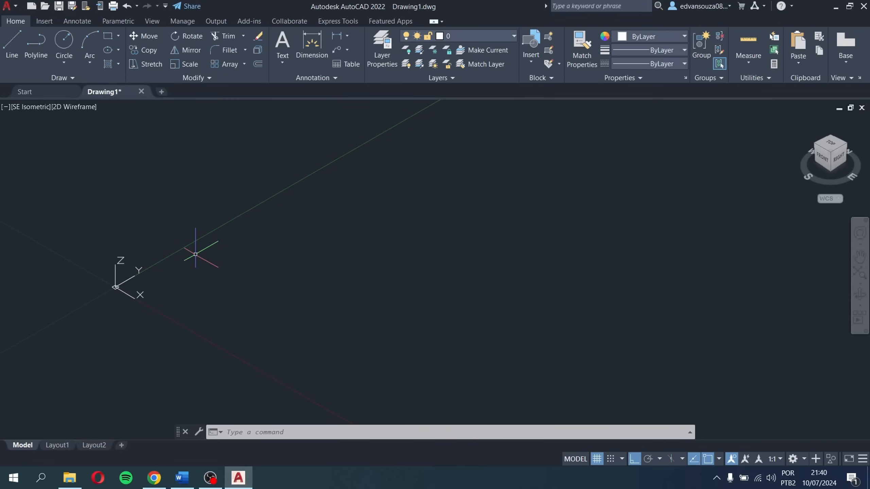
scroll(196, 254, "down", 4)
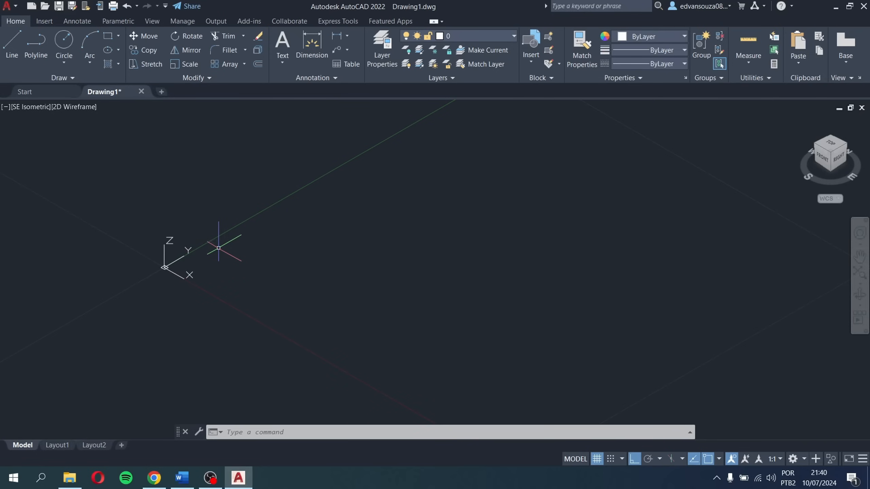
middle_click_drag(262, 244, 231, 246)
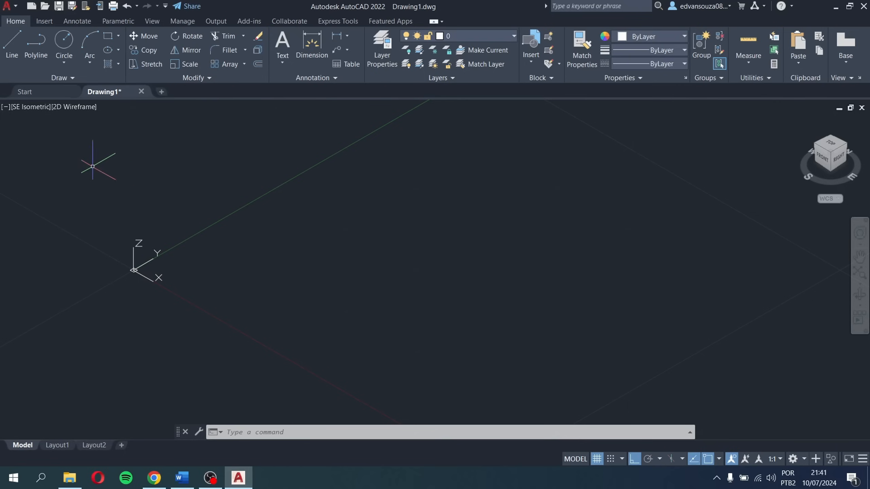
left_click(12, 57)
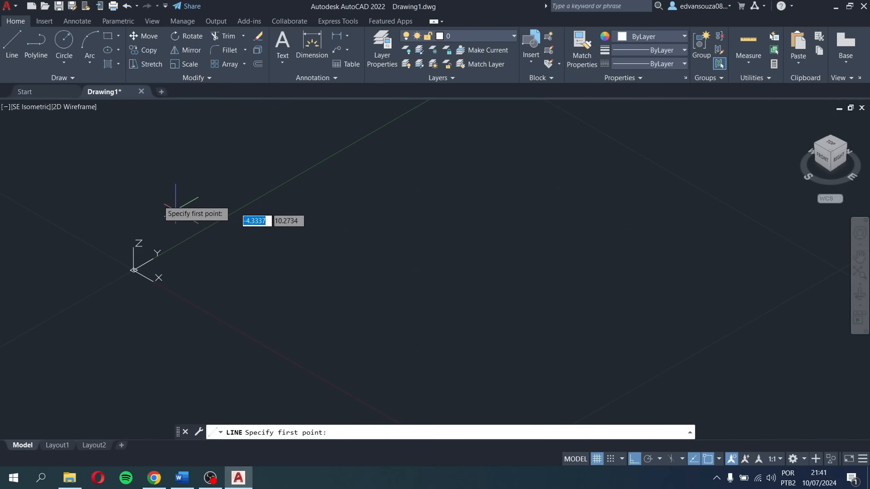
key("Escape")
key("Escape")
key("Escape")
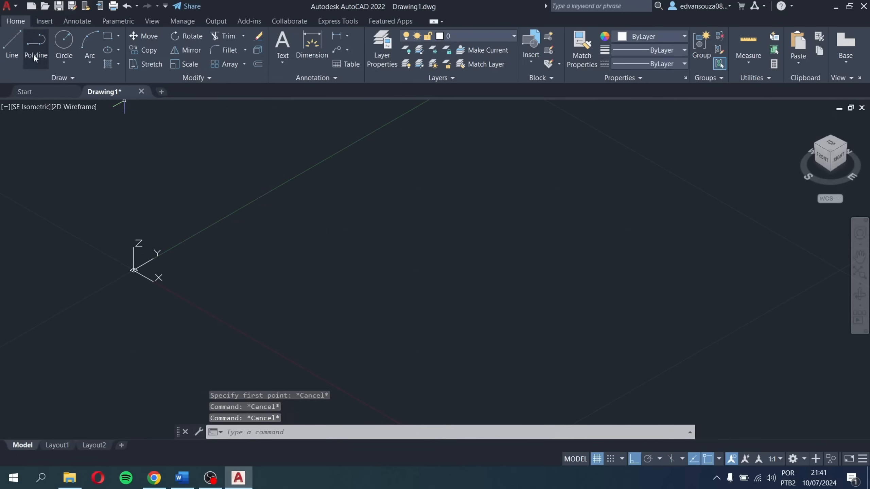
left_click(10, 46)
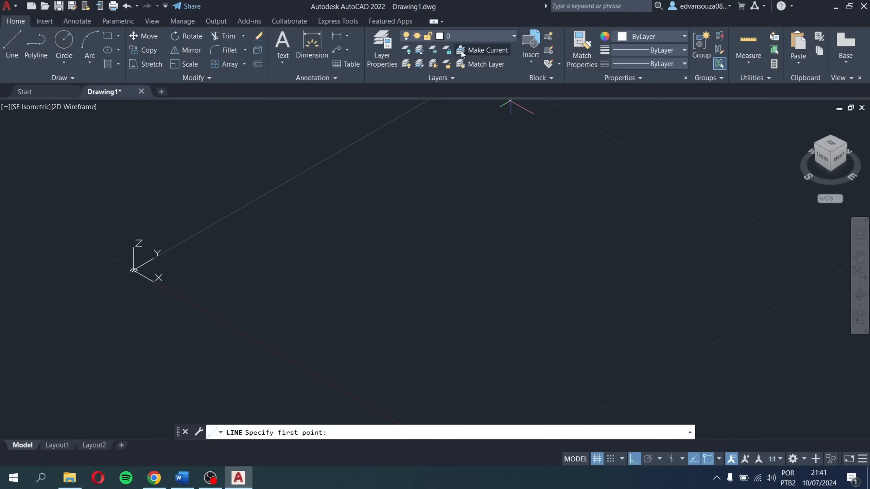
left_click(210, 271)
key("Escape")
key("Escape")
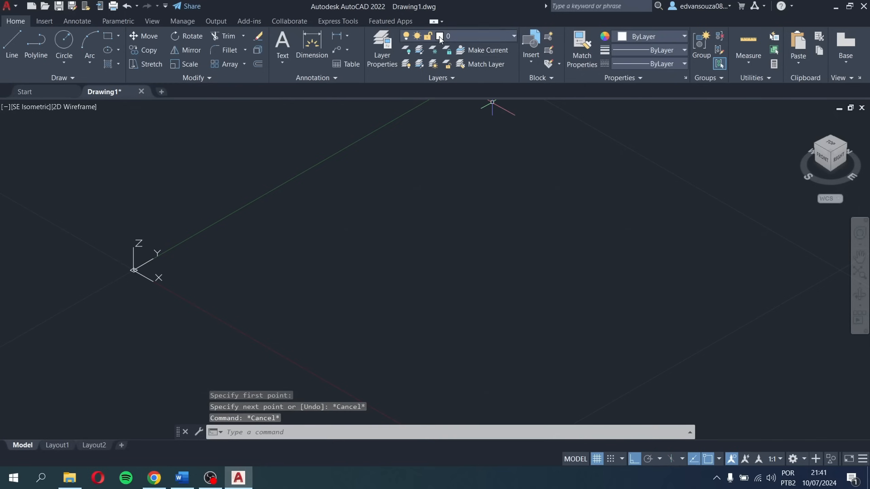
key("Escape")
key("Escape")
Step: Make Pilares the current layer
left_click(500, 36)
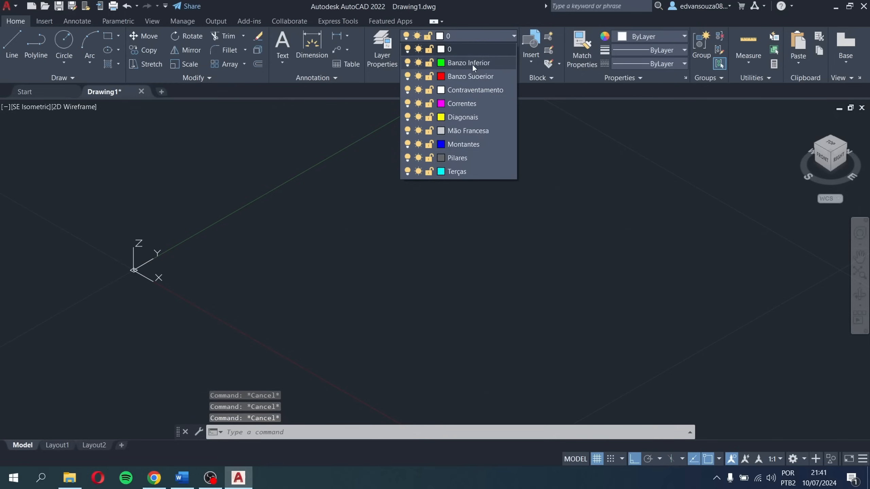
left_click(460, 157)
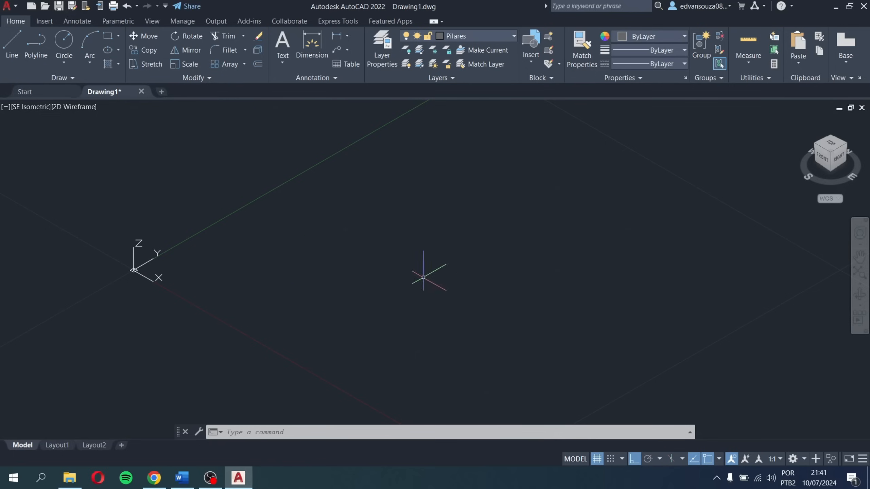
left_click(9, 53)
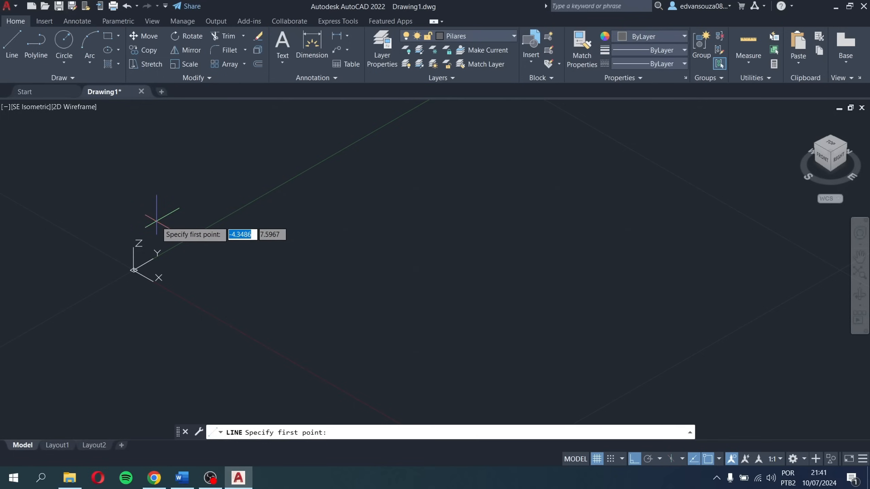
key("Escape")
Step: Make layer 0 current and draw a single vertical line rising from the Y axis near the origin
left_click(475, 38)
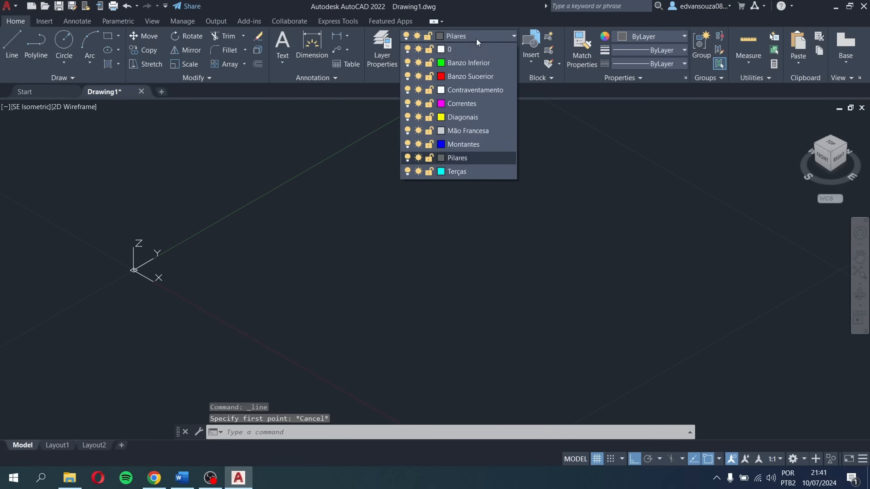
left_click(472, 51)
left_click(14, 52)
left_click(178, 242)
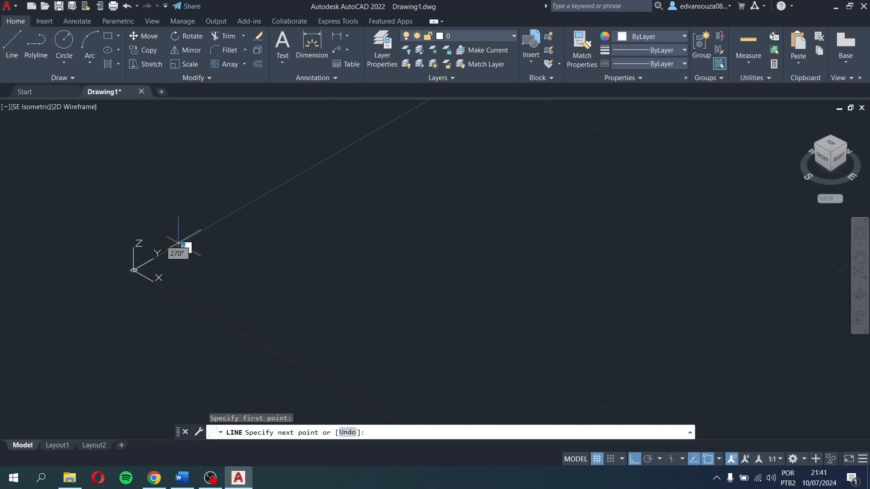
left_click(177, 149)
key("Escape")
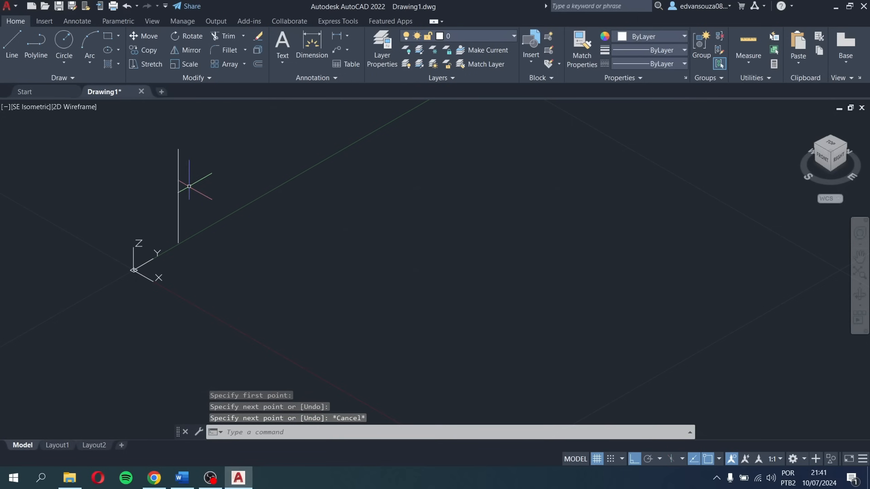
Step: Assign the vertical line to the Pilares layer and reselect it
left_click(223, 198)
left_click(171, 195)
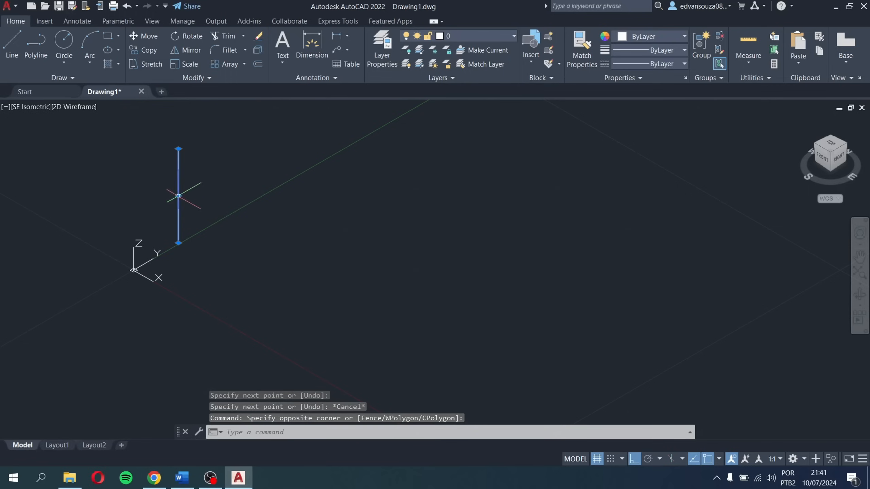
left_click(494, 34)
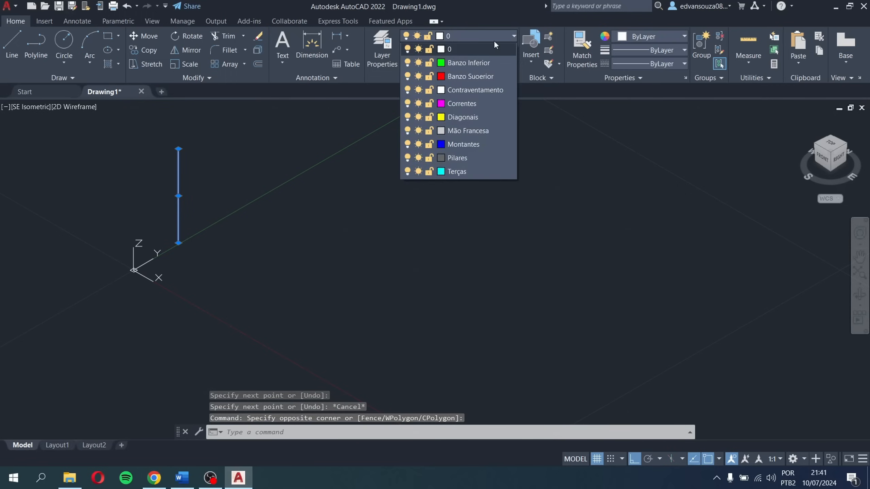
left_click(471, 153)
key("Escape")
key("Escape")
left_click(246, 175)
left_click(174, 156)
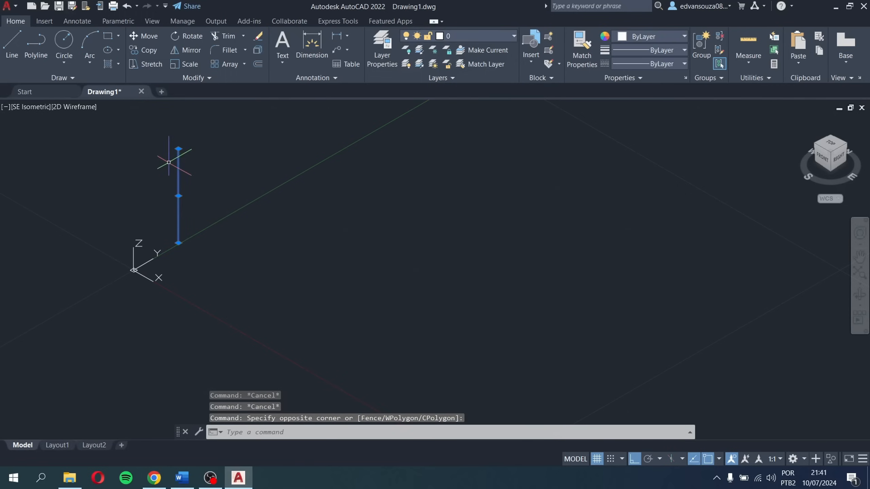
Step: Undo the recent changes and restore the vertical line on layer 0
type("1")
key("F1")
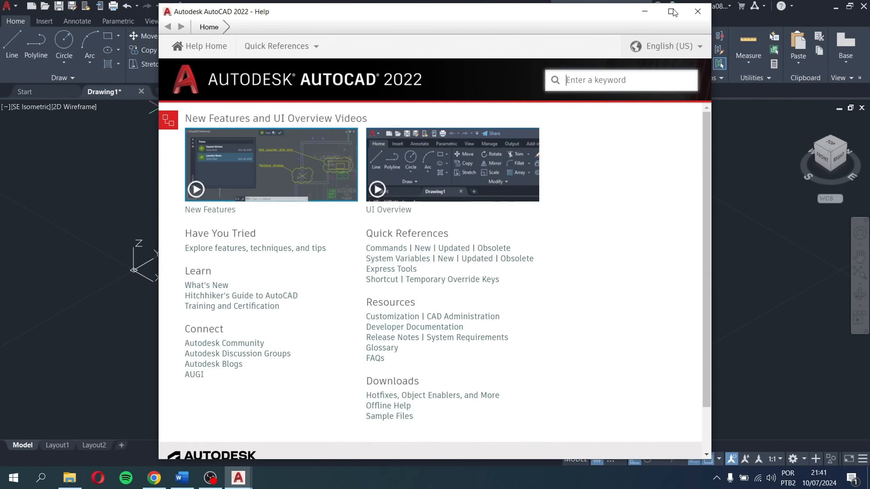
left_click(698, 10)
left_click(126, 6)
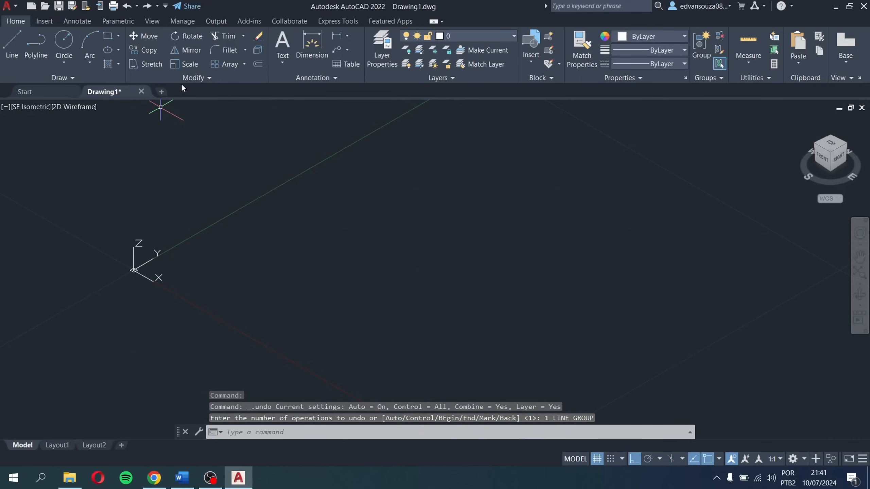
left_click(146, 6)
Step: Copy the vertical line three times at intervals along the Y axis
left_click(233, 152)
left_click(165, 123)
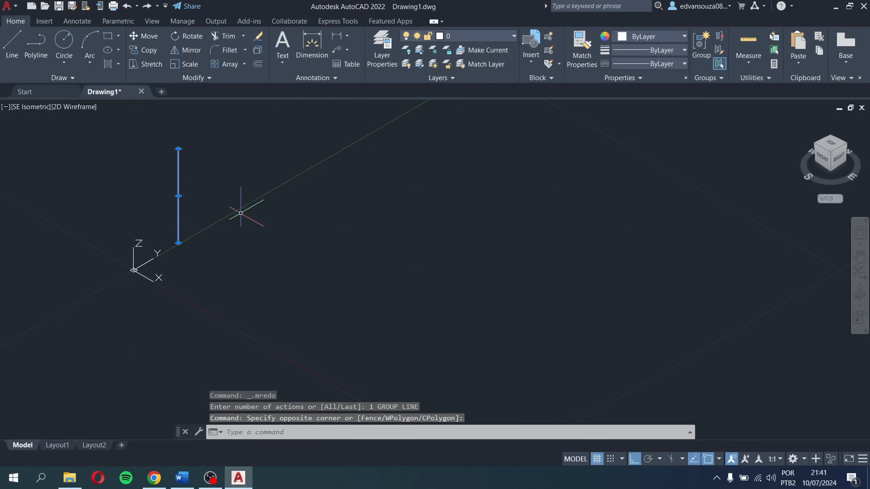
type("co")
key("Return")
left_click(287, 307)
left_click(380, 276)
left_click(427, 256)
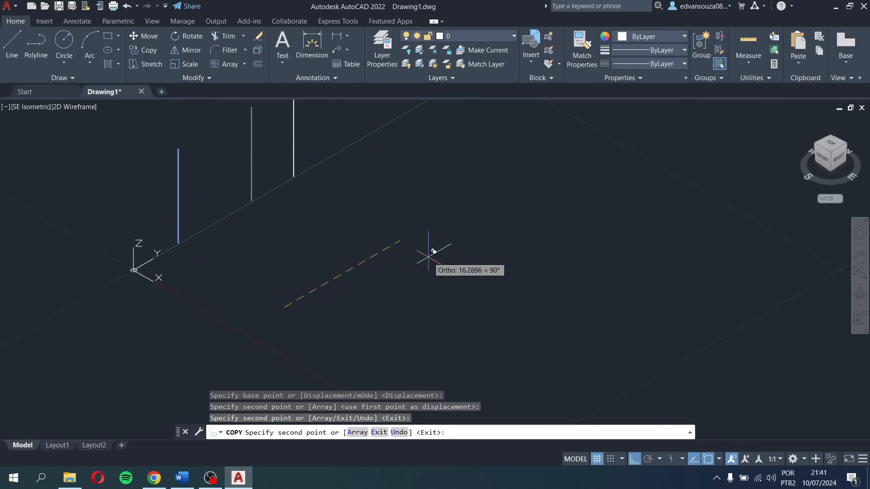
left_click(478, 238)
middle_click_drag(487, 231, 529, 283)
key("Escape")
key("Escape")
key("Escape")
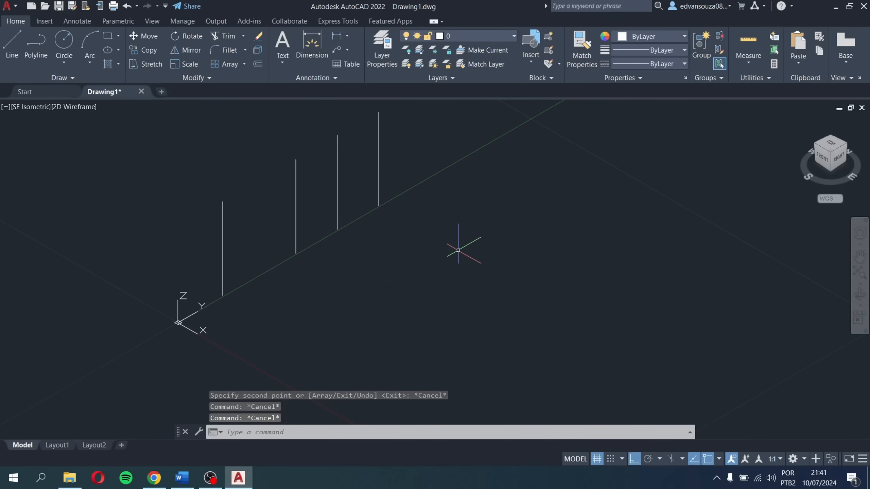
left_click(278, 271)
left_click(181, 233)
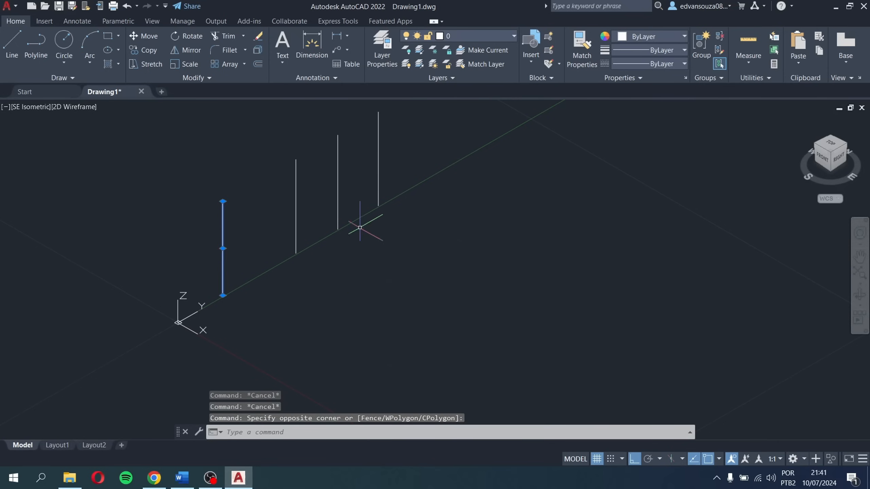
left_click(500, 248)
left_click(252, 178)
left_click(510, 36)
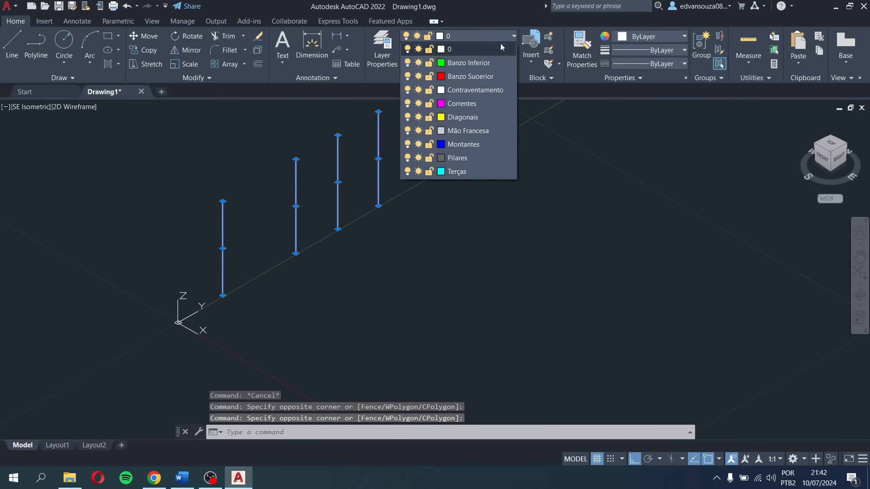
left_click(468, 159)
Step: Assign only the vertical line nearest the origin to the Pilares layer
left_click(264, 263)
left_click(216, 245)
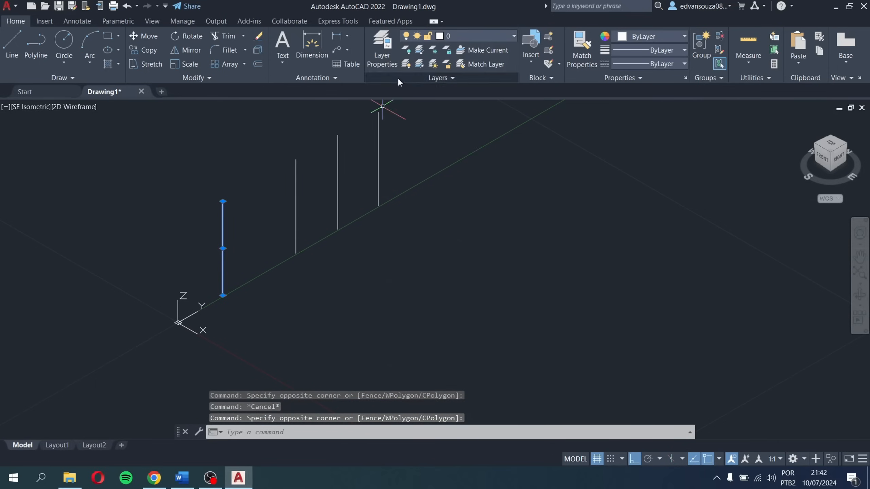
left_click(470, 35)
left_click(466, 160)
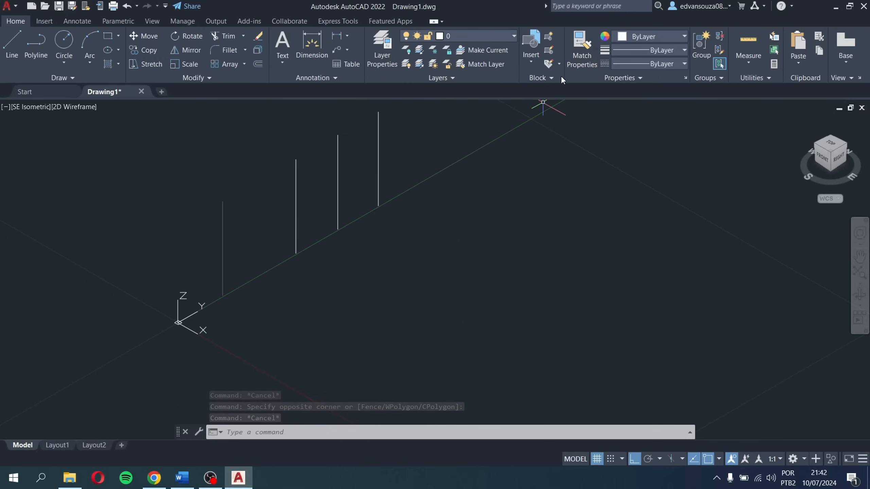
Step: Match the properties of the line nearest the origin onto the other three vertical lines and check their layer
left_click(582, 55)
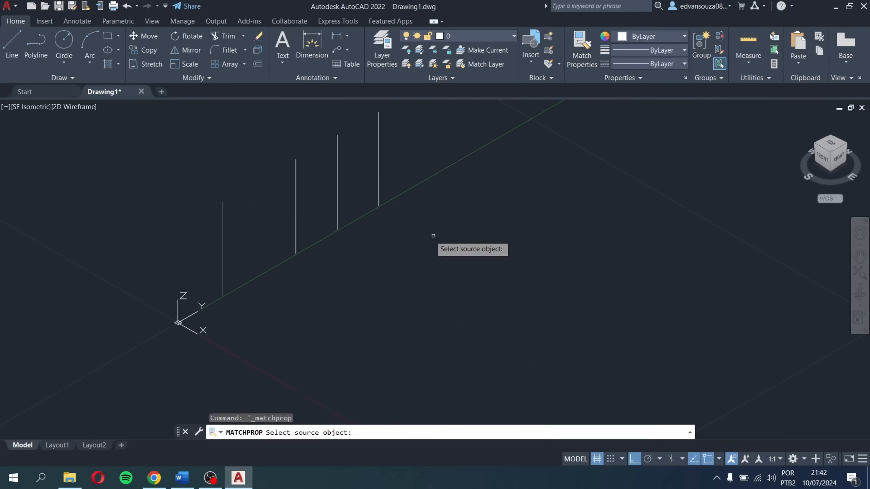
left_click(223, 240)
left_click(436, 283)
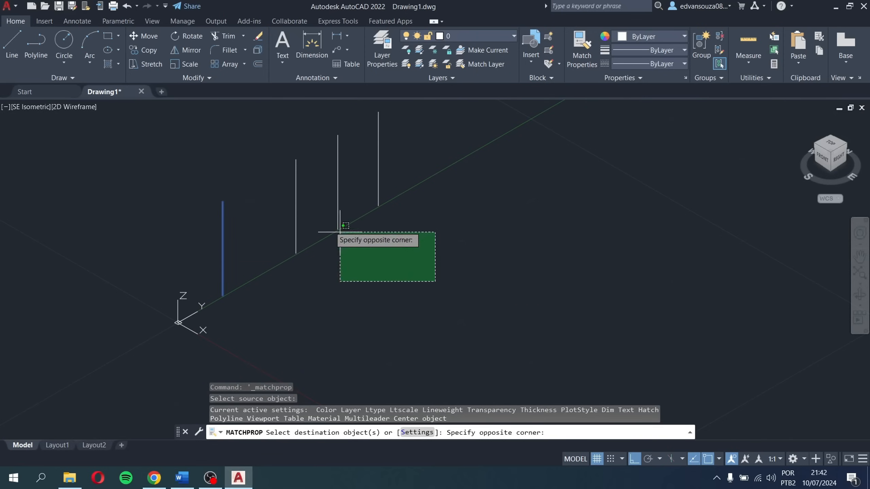
left_click(260, 164)
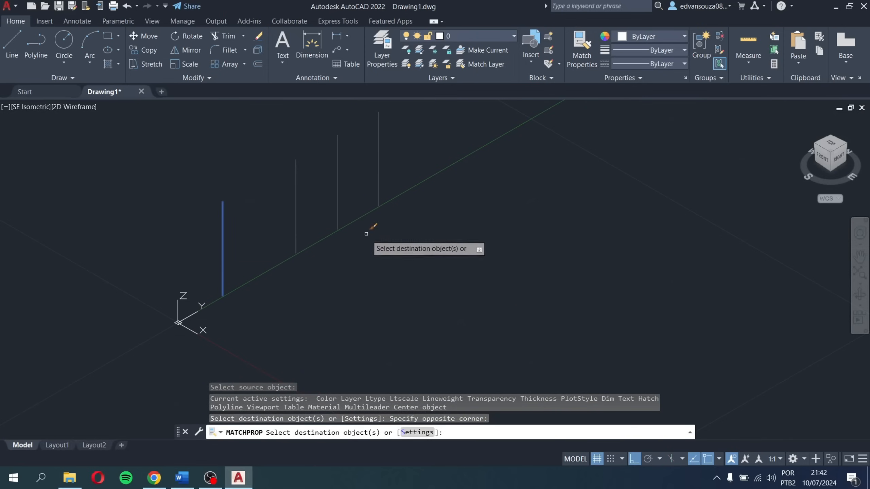
key("Escape")
key("Escape")
left_click(458, 237)
left_click(260, 144)
left_click(470, 287)
left_click(219, 193)
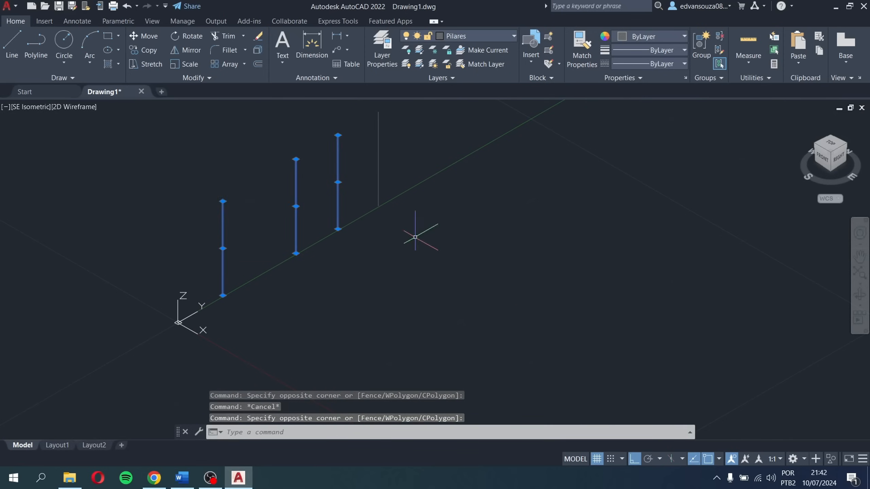
key("Escape")
Step: Erase all four vertical lines
left_click(487, 230)
left_click(205, 171)
left_click(353, 261)
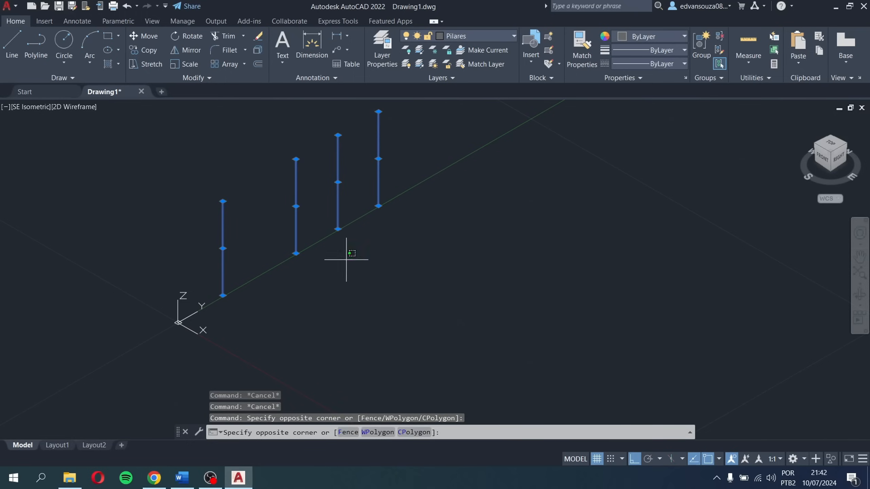
left_click(148, 198)
key("Delete")
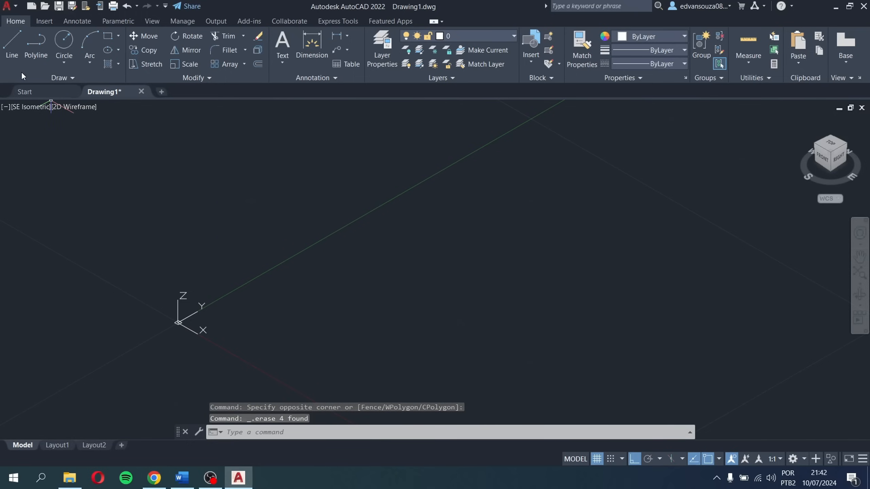
Step: Make Pilares the current layer and draw a vertical line 5 units upward from 0,0,0
left_click(470, 37)
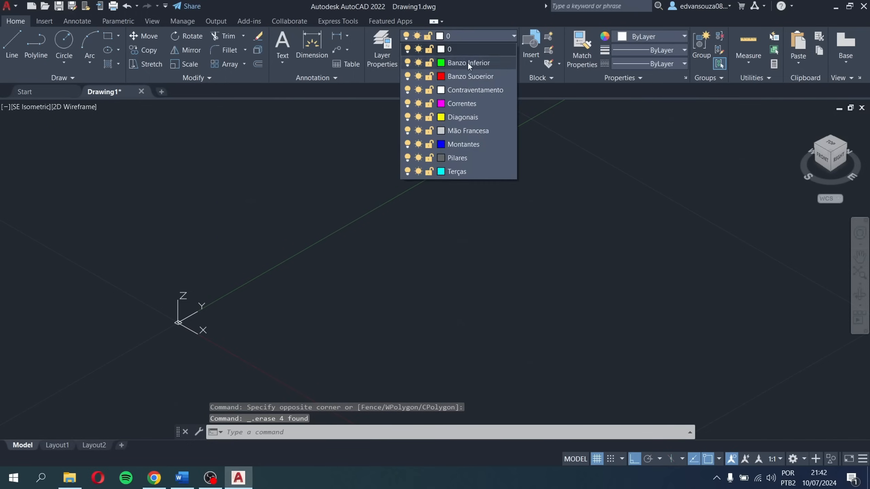
left_click(457, 158)
left_click(20, 45)
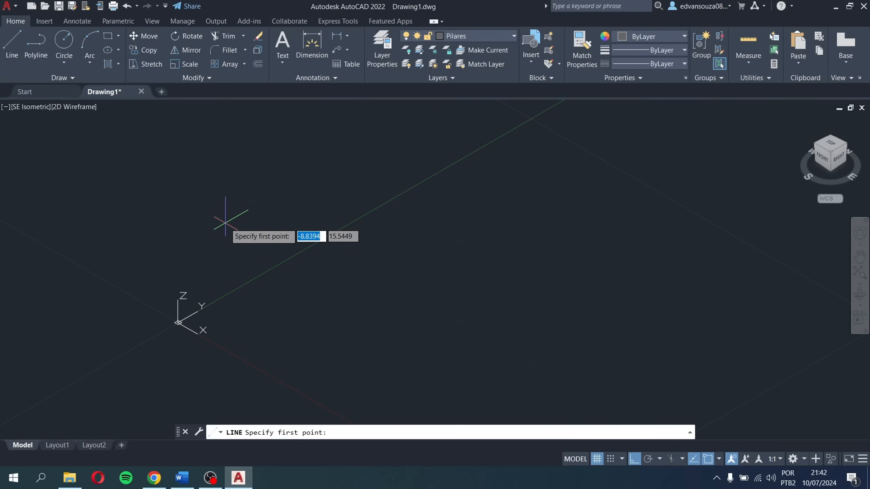
type("0,0,")
type("0")
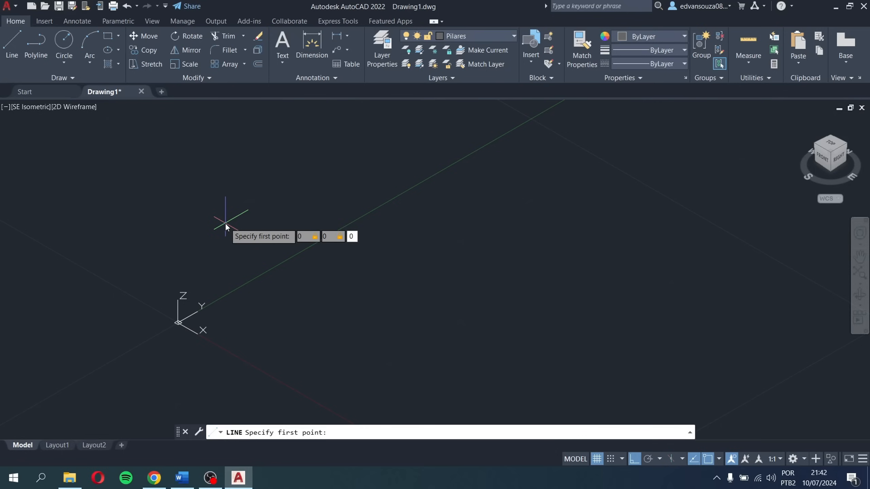
key("Return")
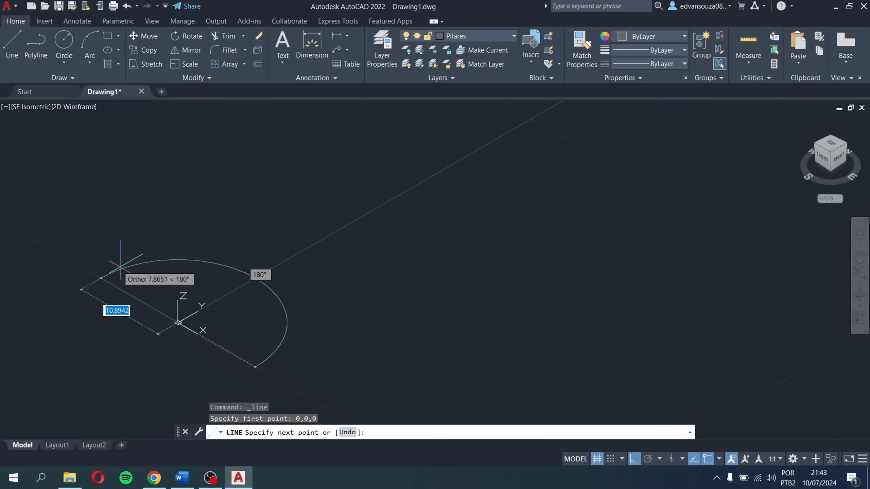
key("F8")
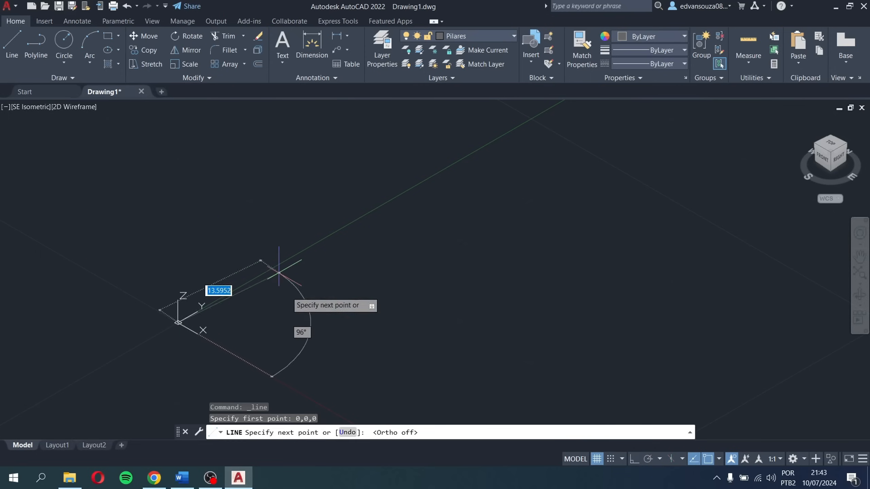
key("F8")
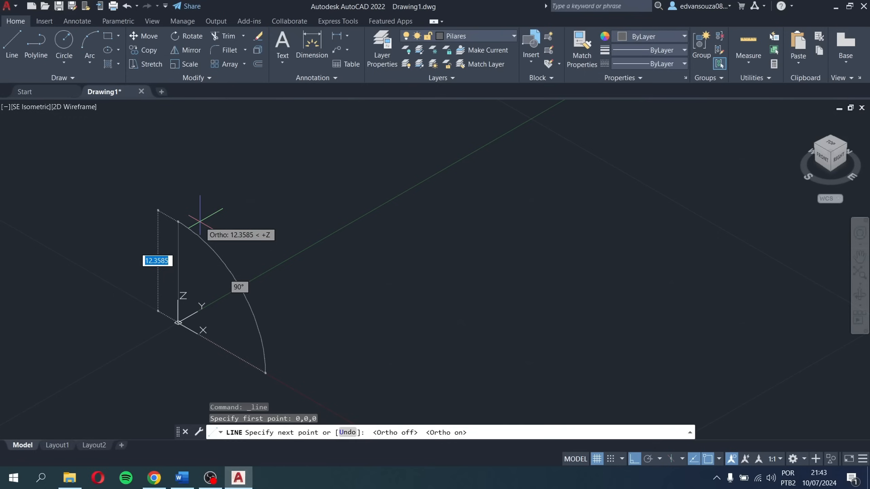
type("5")
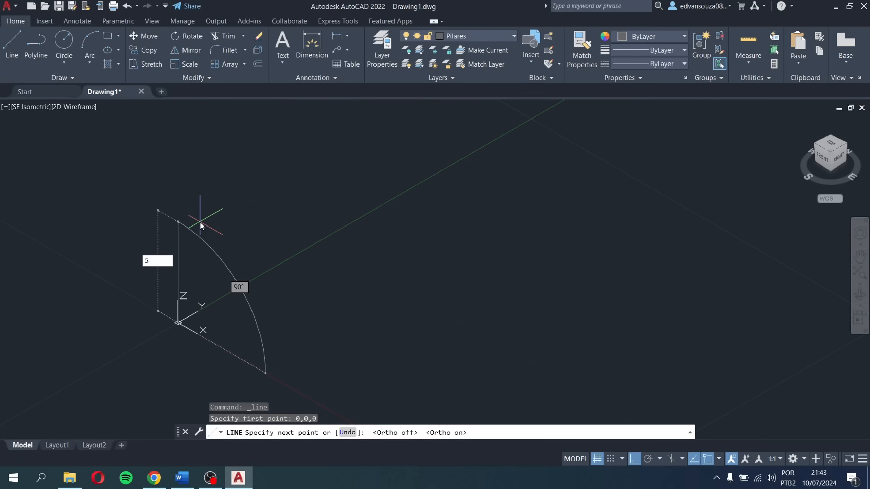
key("Return")
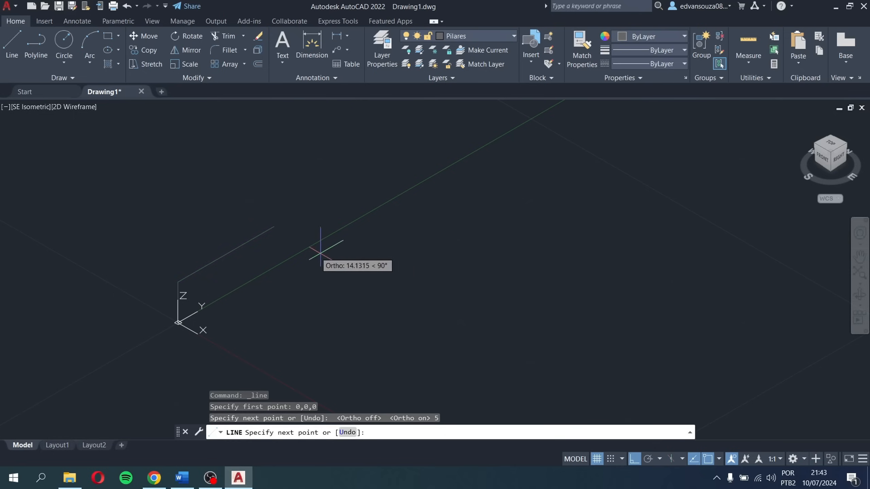
scroll(176, 275, "up", 5)
scroll(176, 275, "down", 4)
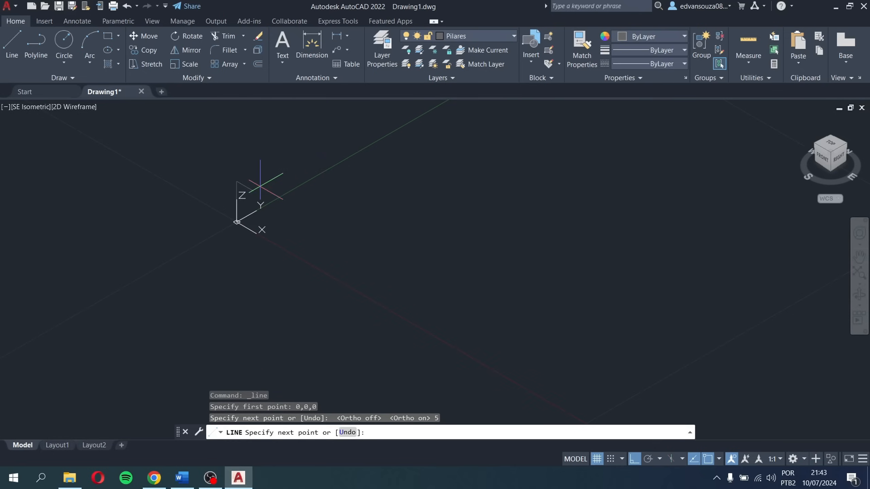
key("Escape")
key("Escape")
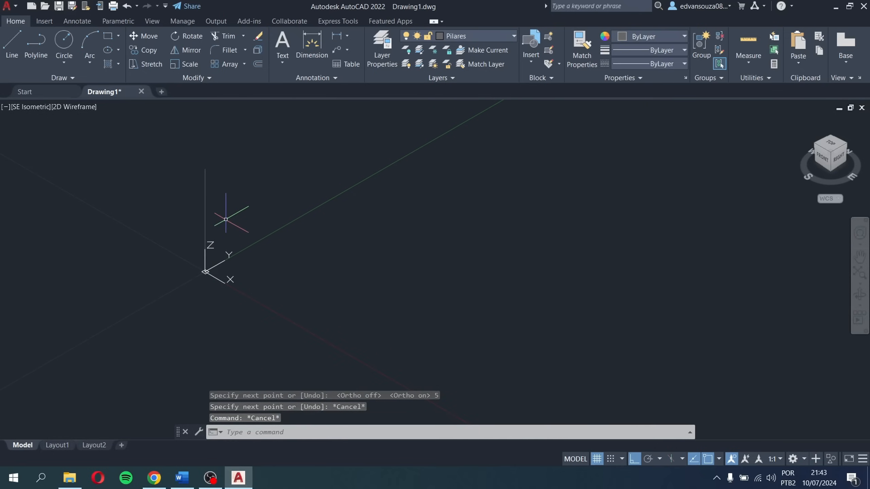
left_click(260, 199)
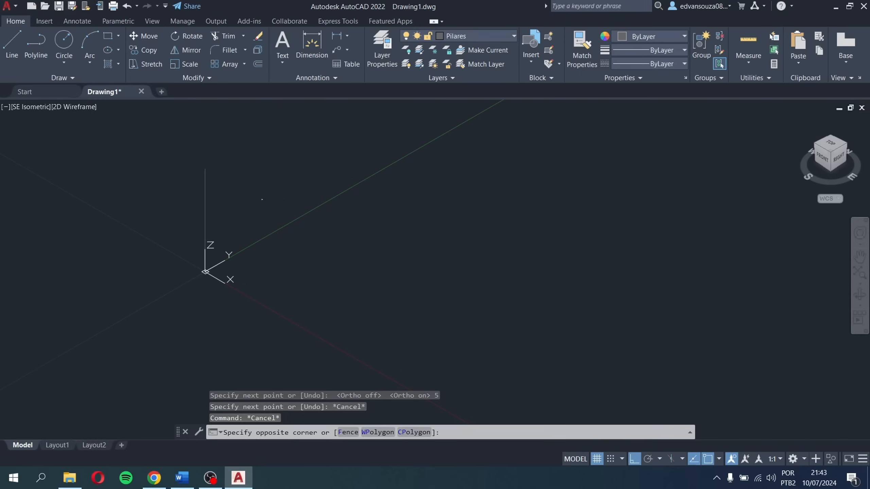
left_click(173, 165)
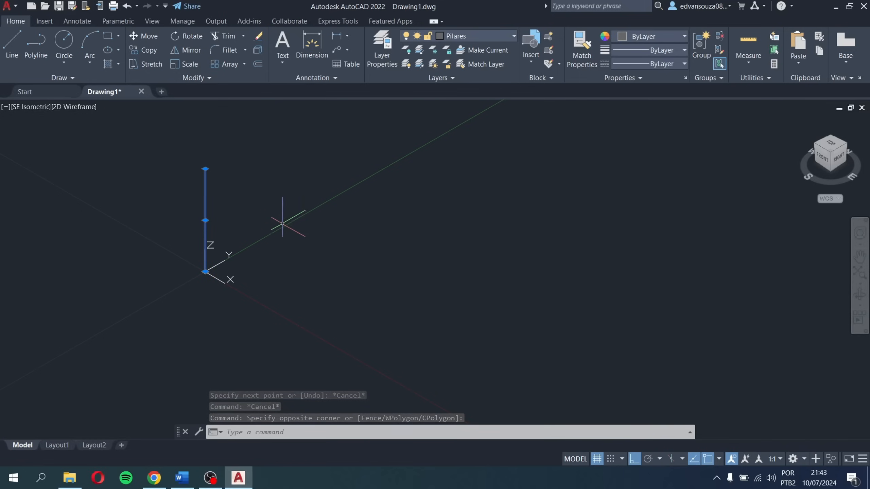
type("c")
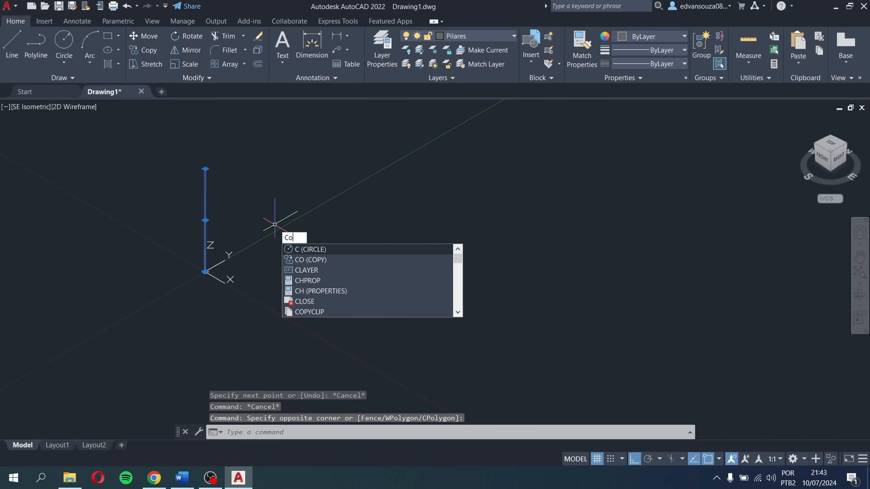
type("o")
key("Escape")
key("Escape")
Step: Copy the pillar at the origin 12 units along the X axis
left_click(256, 220)
left_click(167, 159)
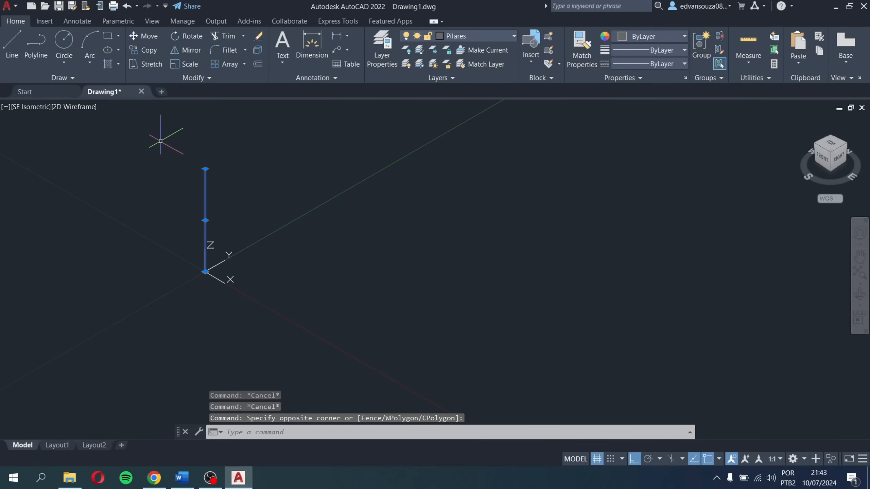
left_click(141, 51)
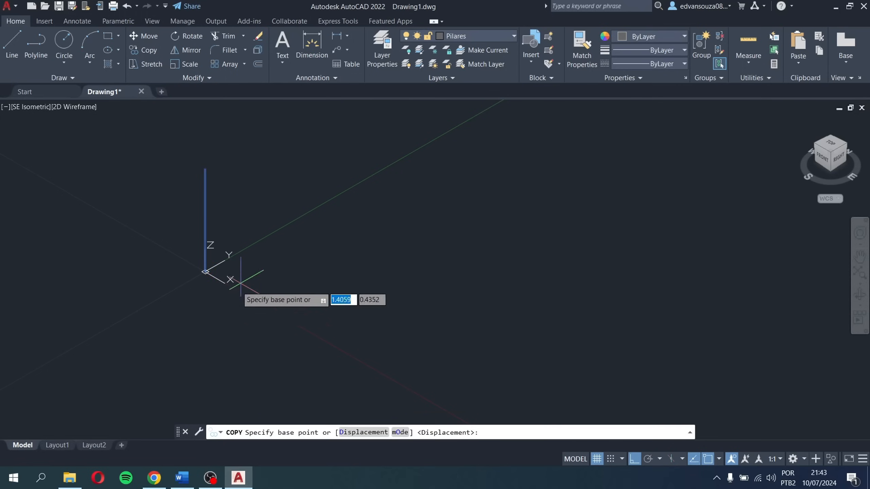
left_click(205, 271)
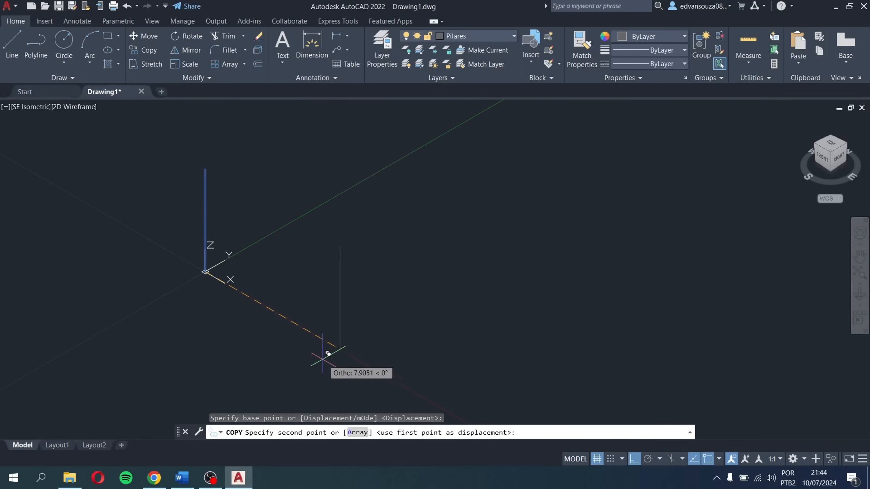
type("12")
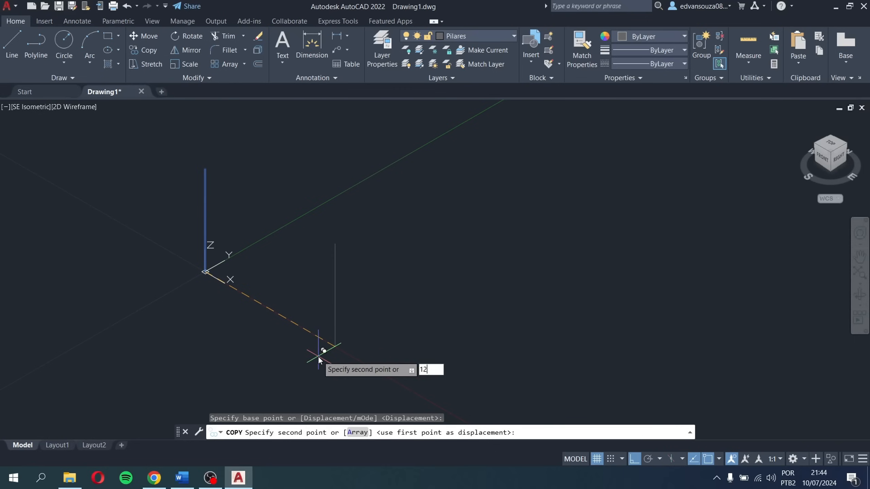
key("Return")
key("Escape")
scroll(472, 254, "down", 4)
middle_click_drag(435, 347, 505, 300)
scroll(474, 252, "up", 6)
scroll(507, 299, "down", 4)
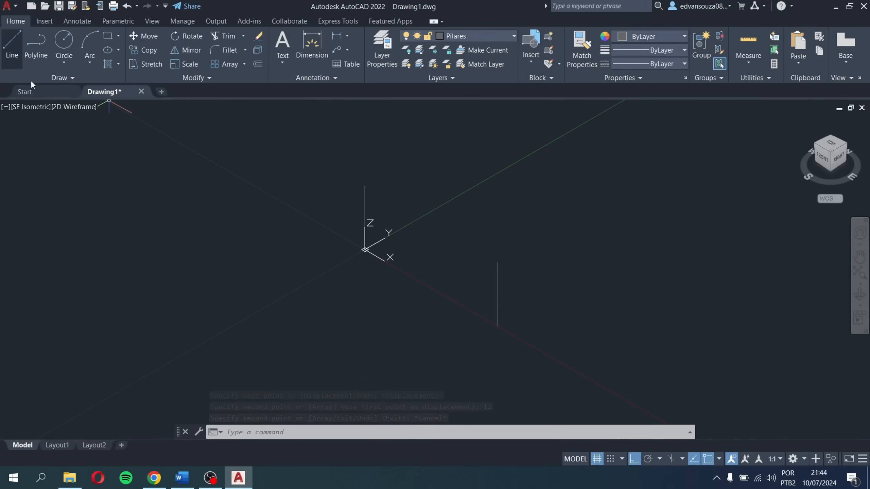
middle_click_drag(431, 282, 351, 293)
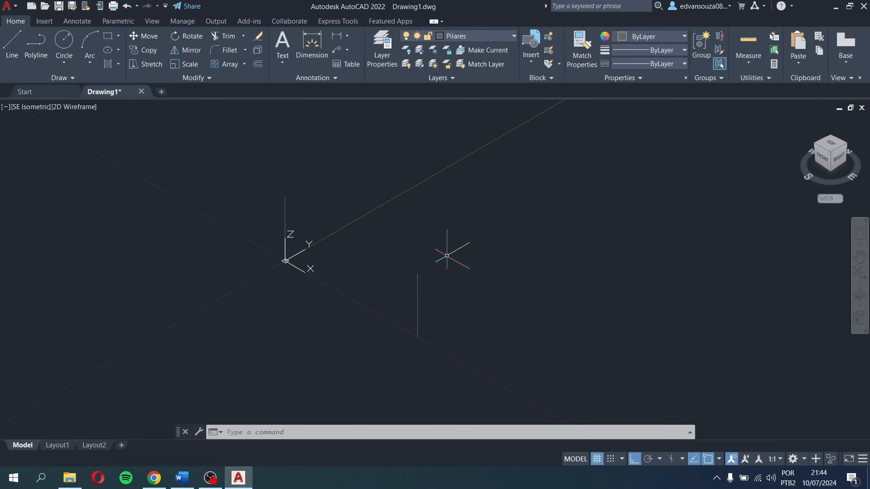
middle_click_drag(451, 249, 388, 228)
left_click(426, 295)
left_click(133, 162)
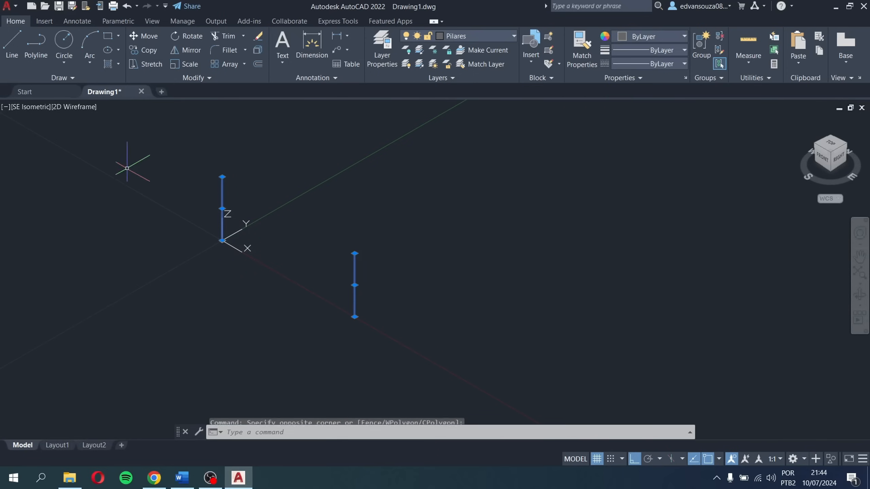
type("co")
key("Return")
left_click(438, 291)
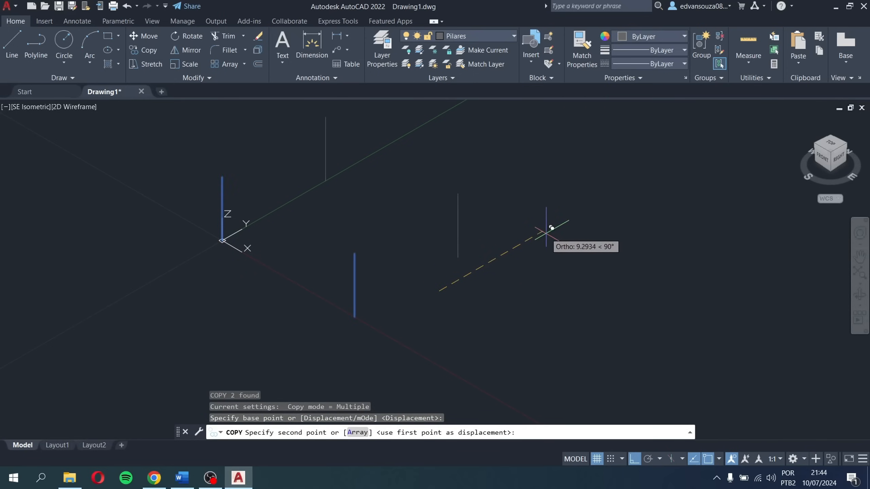
key("Escape")
key("Escape")
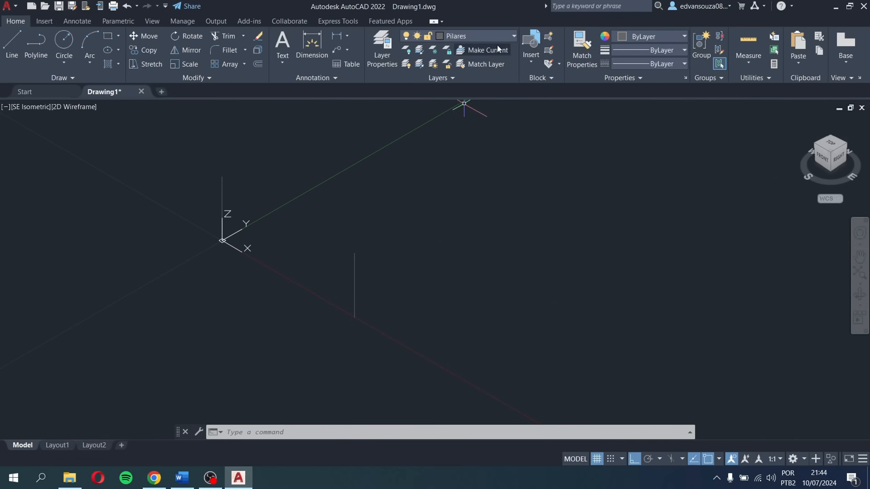
Step: Make Banzo Inferior the current layer and draw a line joining the tops of the two pillars
left_click(505, 33)
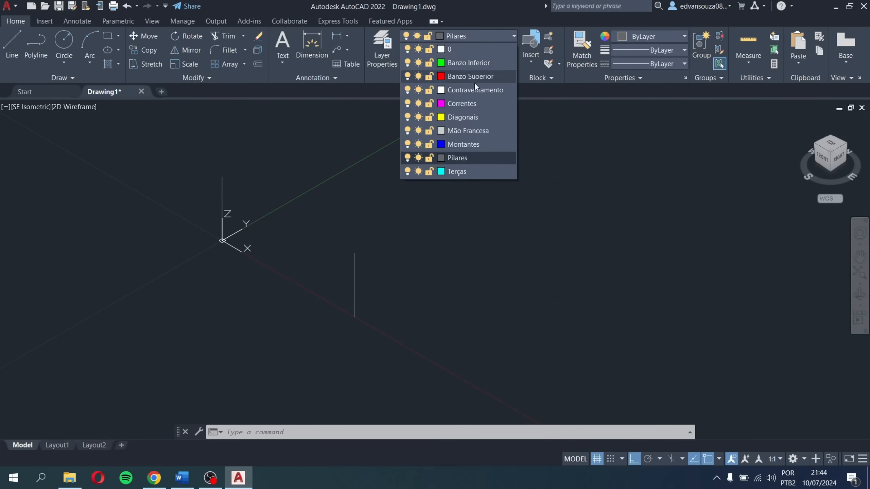
left_click(478, 65)
left_click(12, 44)
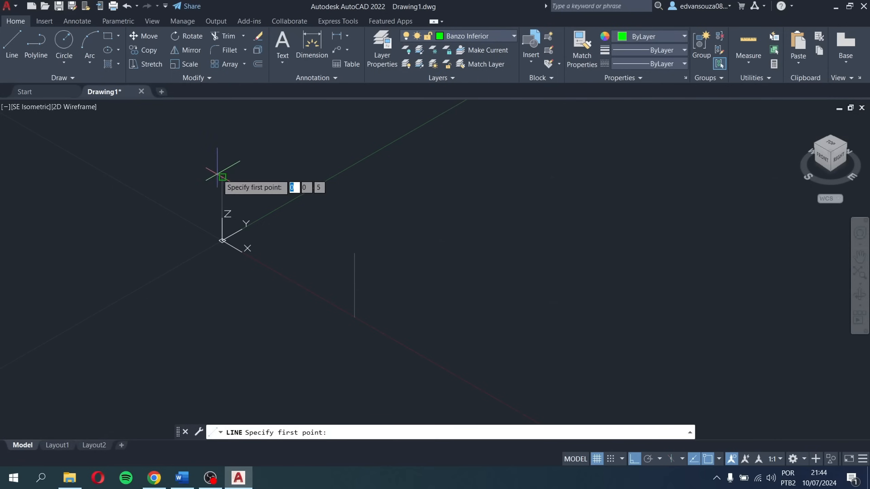
left_click(222, 178)
left_click(355, 254)
key("Escape")
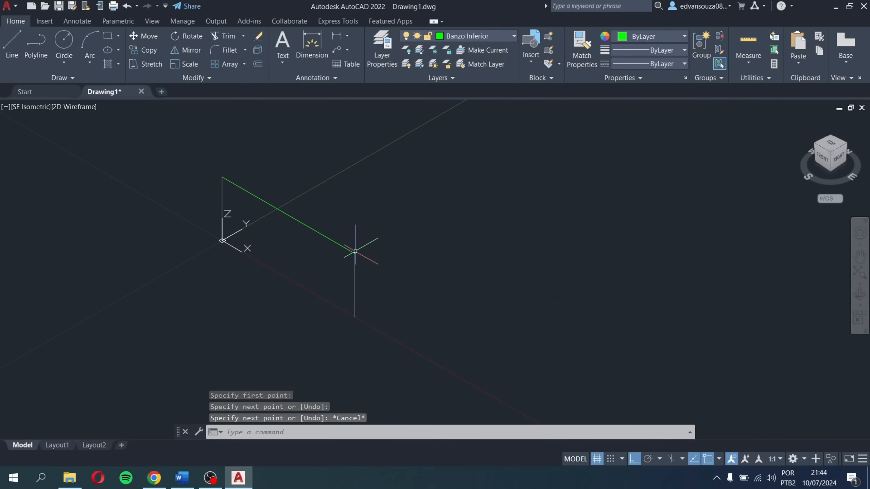
key("Escape")
key("Escape")
Step: Make Montantes the current layer and draw a vertical line 0.3 units upward from the top of the origin pillar
middle_click_drag(305, 223, 371, 232)
scroll(337, 217, "up", 2)
middle_click_drag(343, 207, 398, 237)
scroll(394, 217, "down", 2)
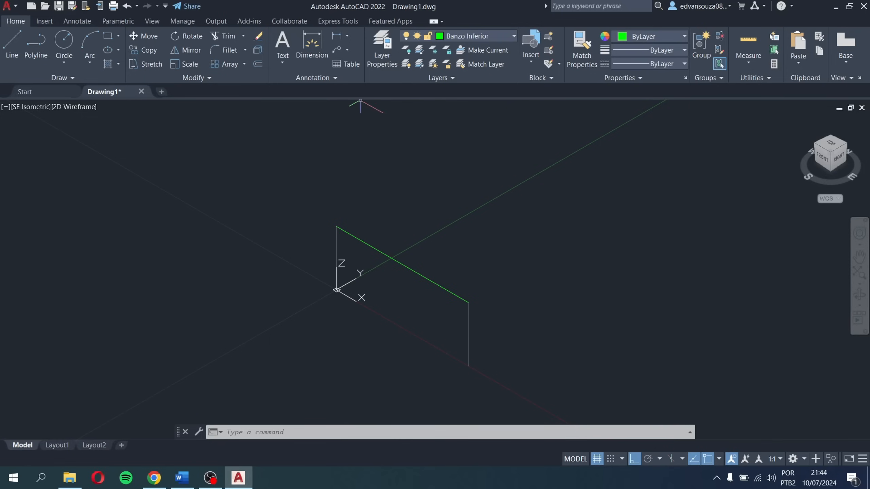
left_click(479, 36)
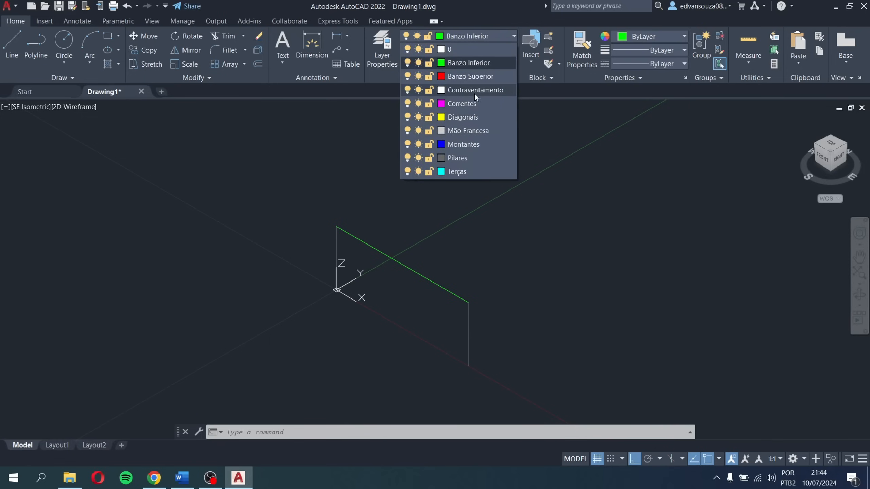
left_click(473, 144)
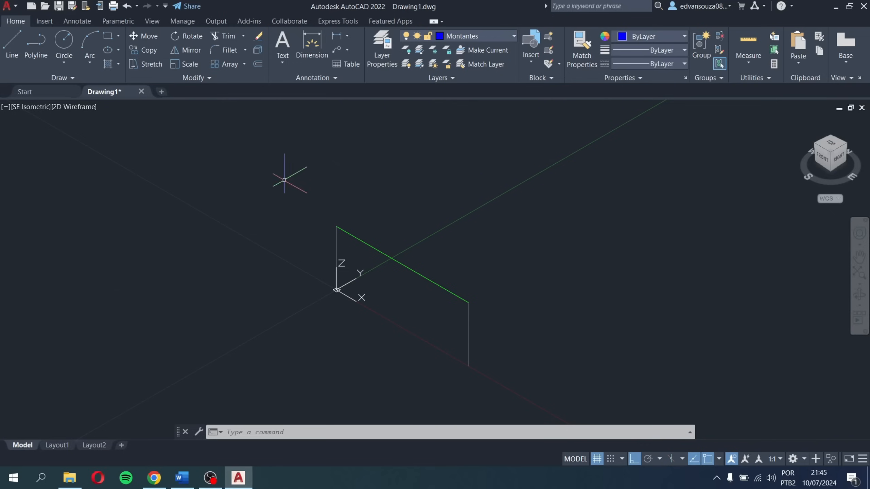
left_click(14, 55)
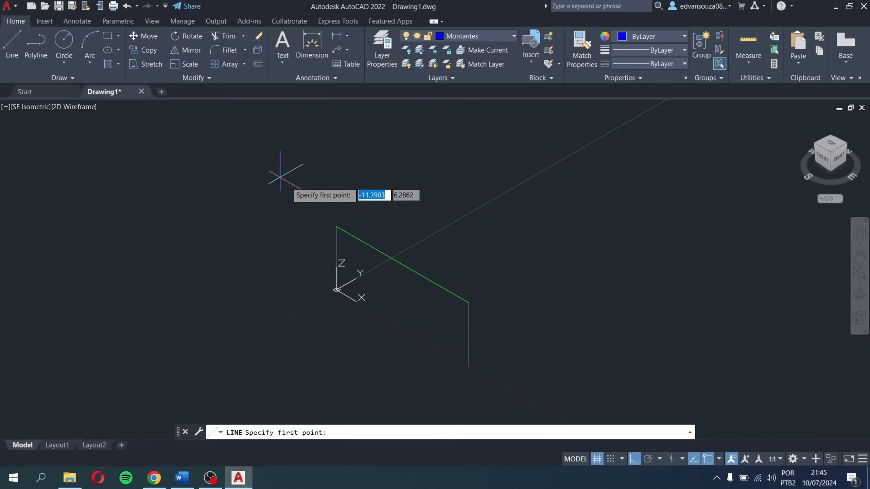
scroll(336, 227, "up", 2)
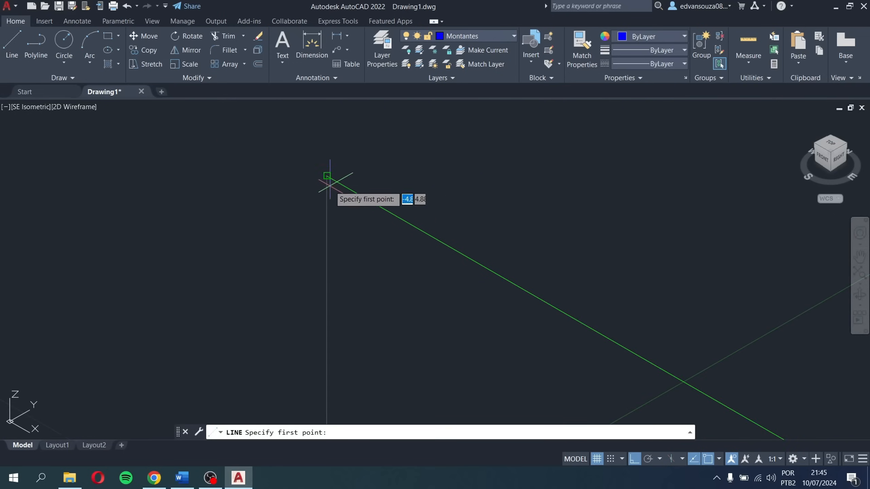
left_click(327, 177)
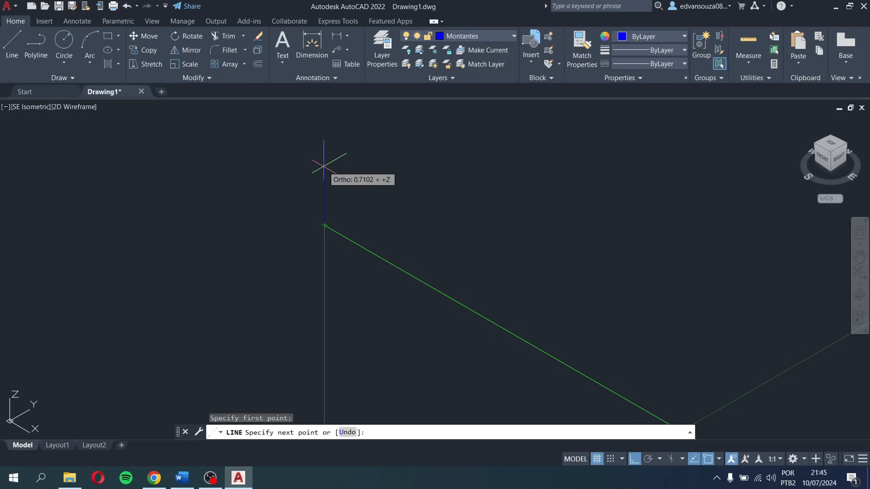
type("0.3")
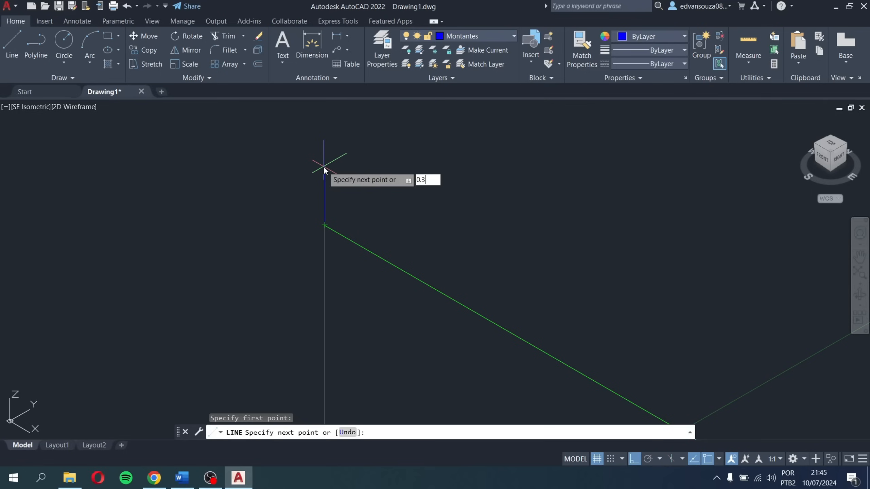
key("Return")
key("Escape")
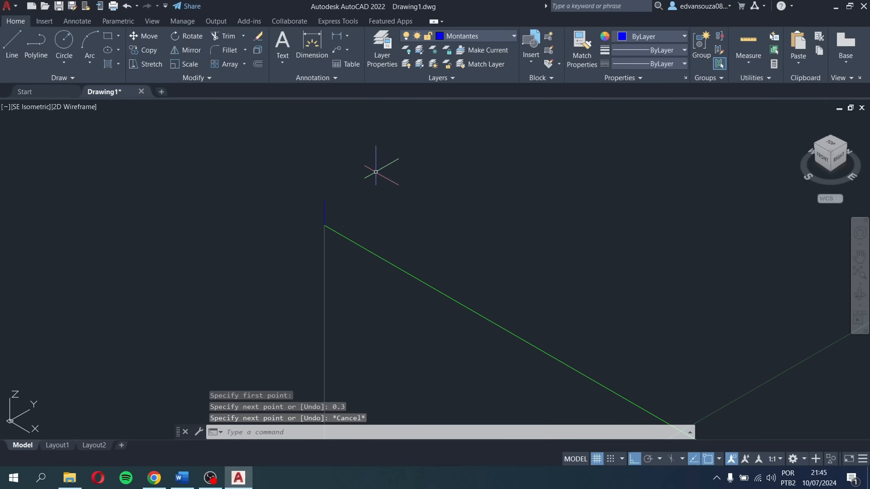
Step: Draw a vertical line 1.5 units upward from the top of the second pillar on the Montantes layer
scroll(407, 204, "down", 3)
scroll(454, 260, "up", 3)
key("Return")
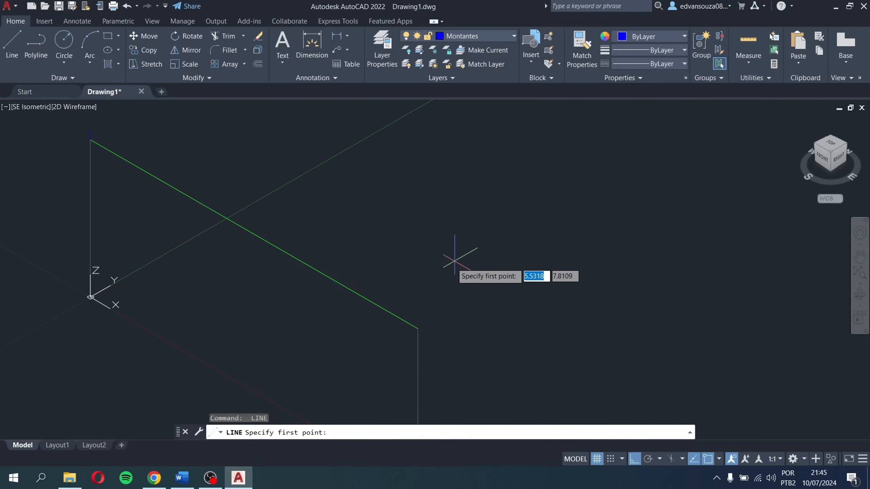
left_click(417, 327)
key("Escape")
key("Return")
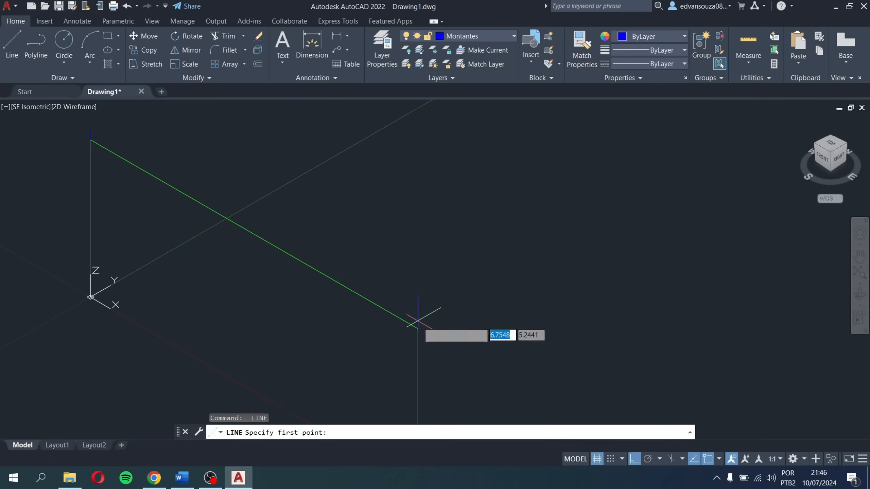
left_click(418, 322)
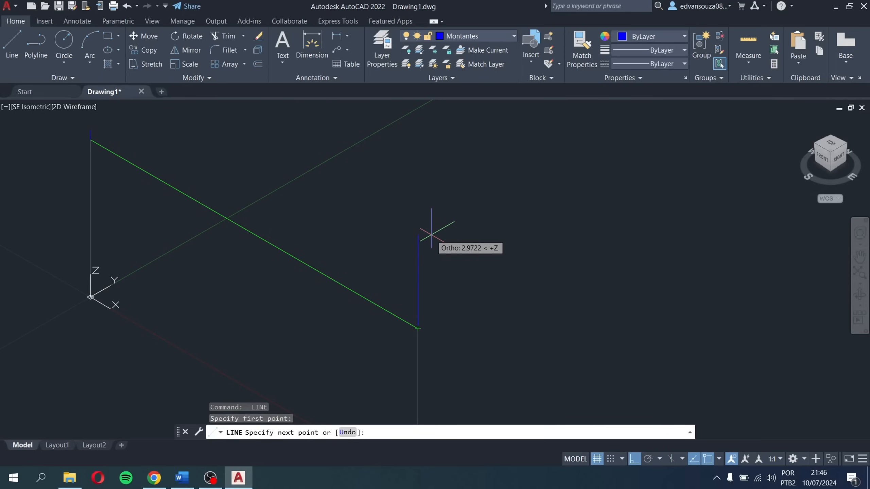
type("1.5")
key("Return")
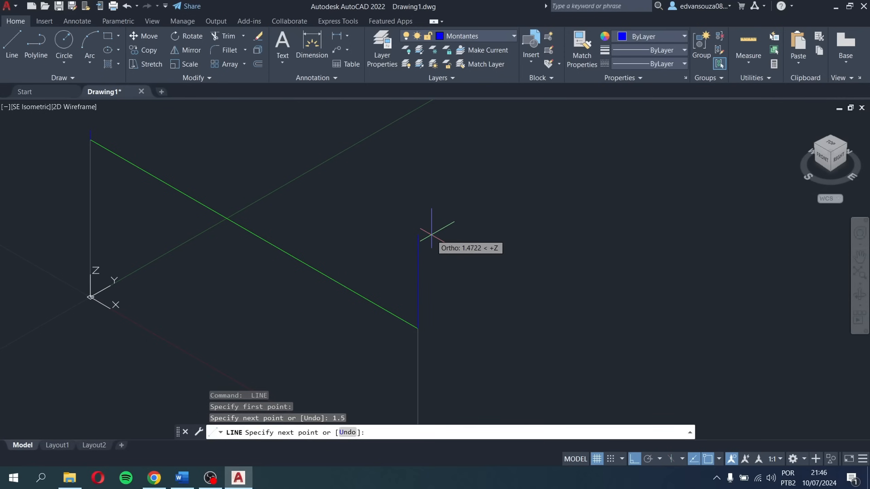
key("Escape")
Step: Try to draw a line along the X axis from the top of the 0.3-unit vertical toward the second pillar
key("Return")
left_click(91, 134)
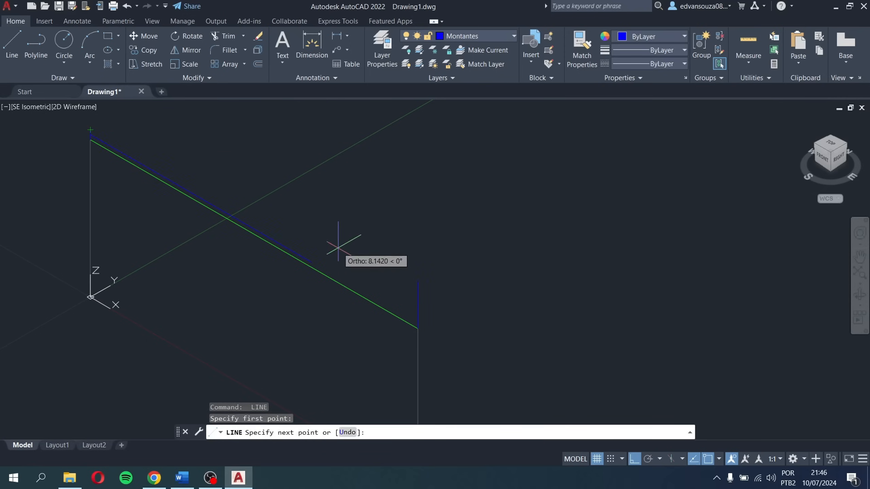
key("Escape")
key("Return")
left_click(91, 131)
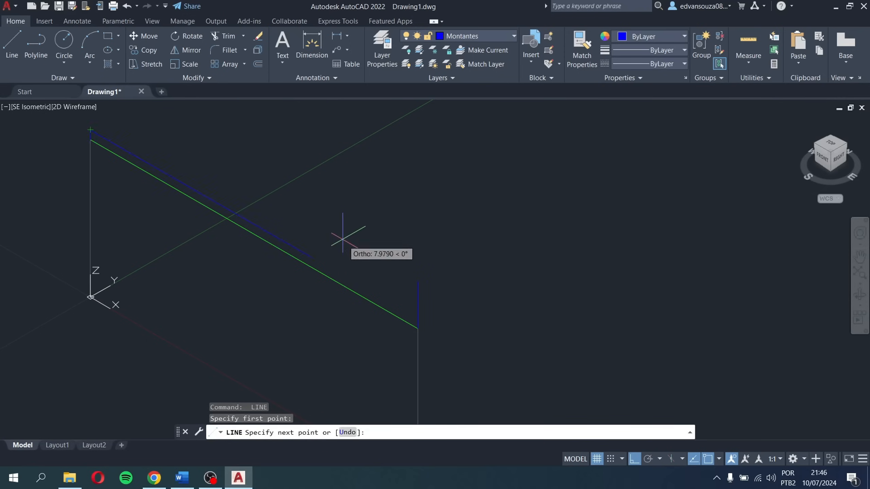
key("Escape")
scroll(431, 320, "up", 4)
key("Return")
left_click(394, 289)
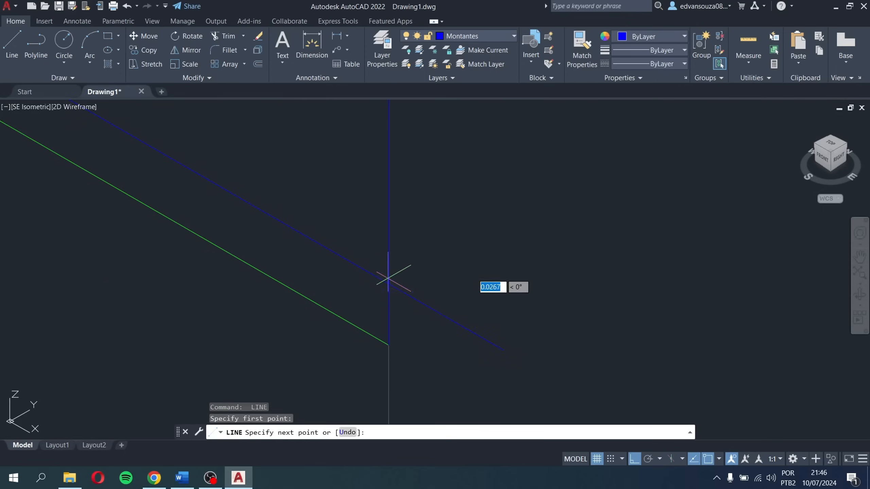
scroll(390, 276, "down", 4)
key("Escape")
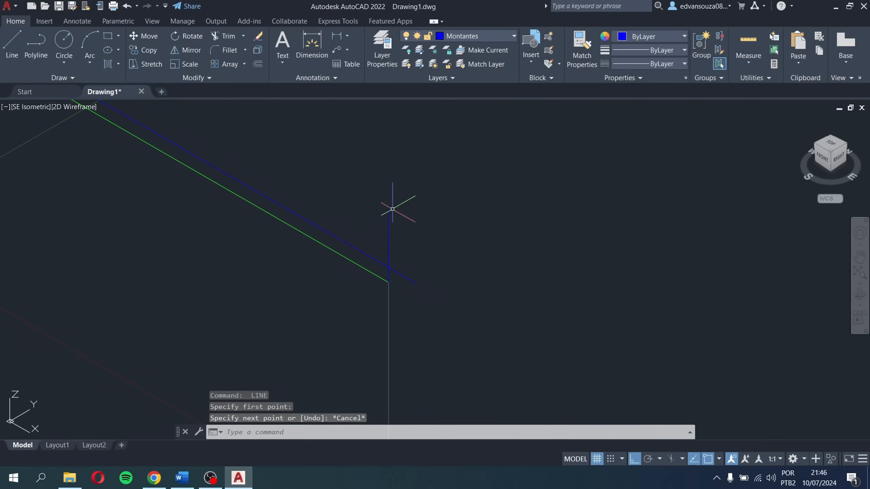
Step: Erase the stray blue line running parallel to the lower chord past the second vertical
left_click(433, 266)
left_click(413, 285)
key("Delete")
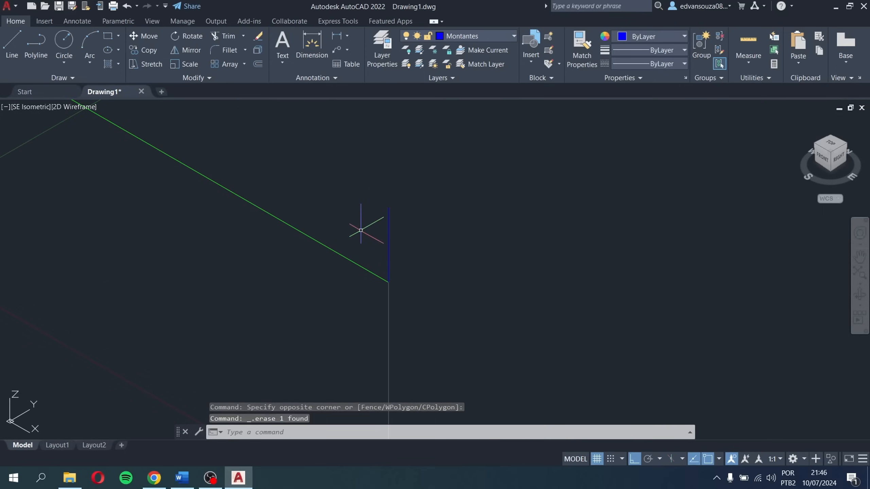
middle_click_drag(360, 230, 487, 276)
scroll(460, 273, "down", 3)
scroll(450, 251, "up", 3)
middle_click_drag(450, 252, 458, 293)
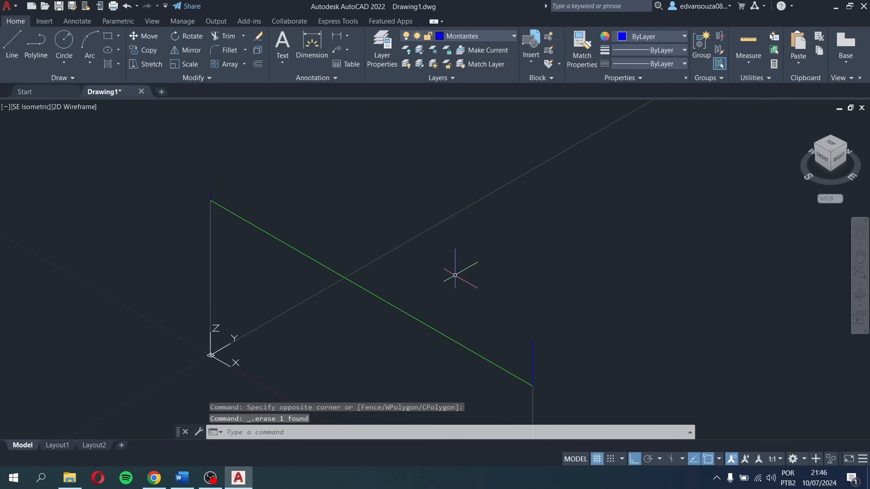
Step: Make the upper chord layer current and correct its misspelled name to Banzo Superior
left_click(482, 36)
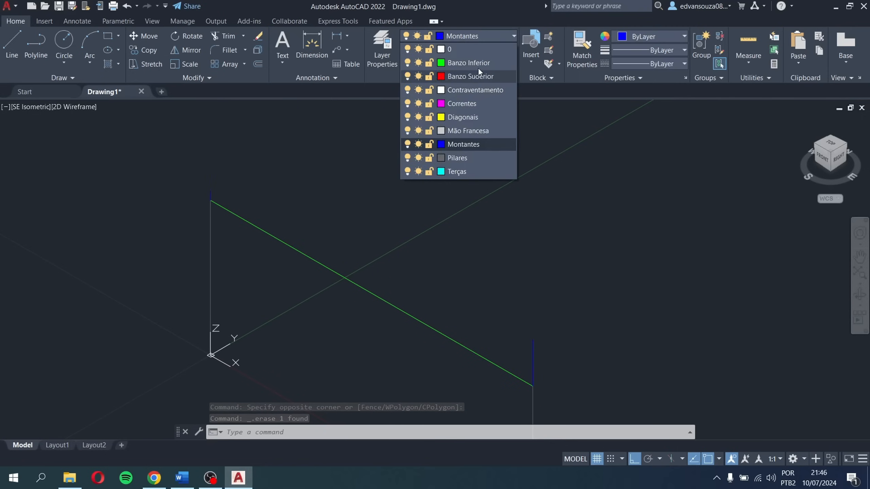
left_click(485, 76)
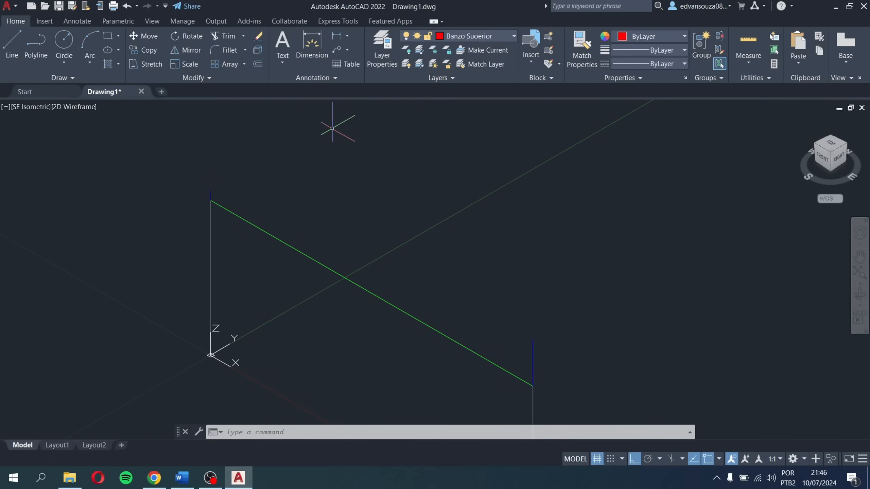
left_click(376, 46)
left_click(144, 99)
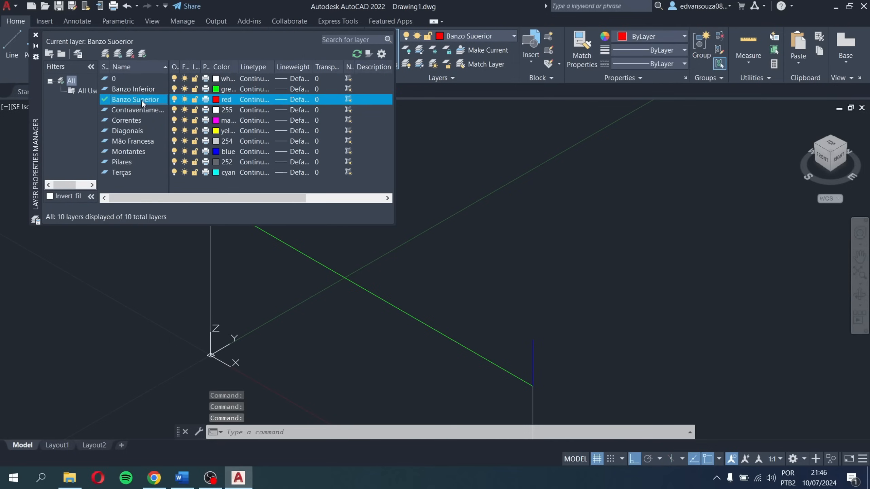
left_click(141, 100)
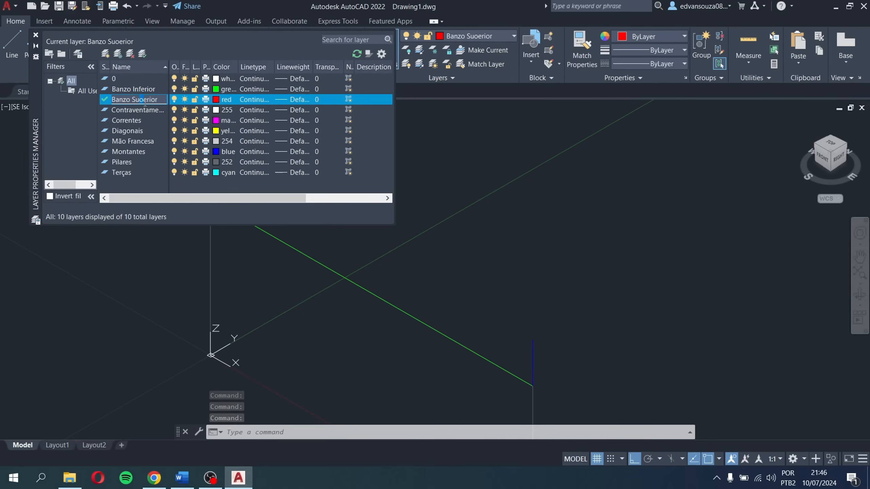
key("Return")
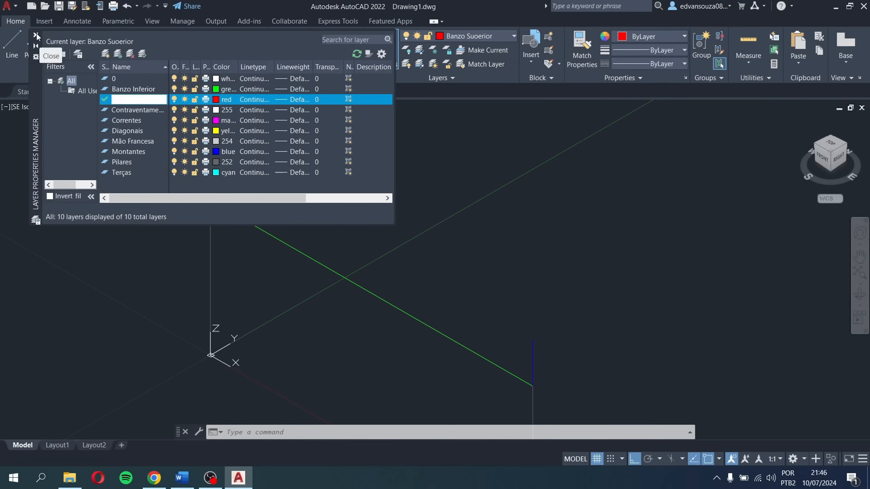
left_click(35, 34)
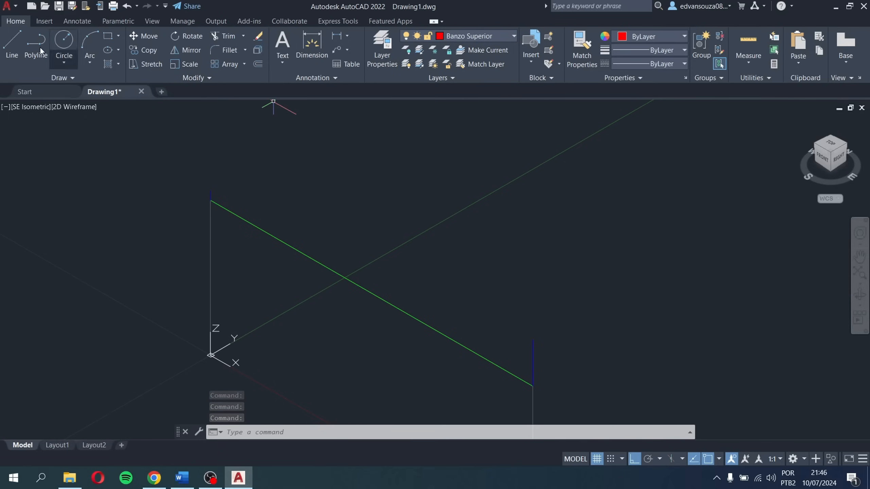
left_click(11, 50)
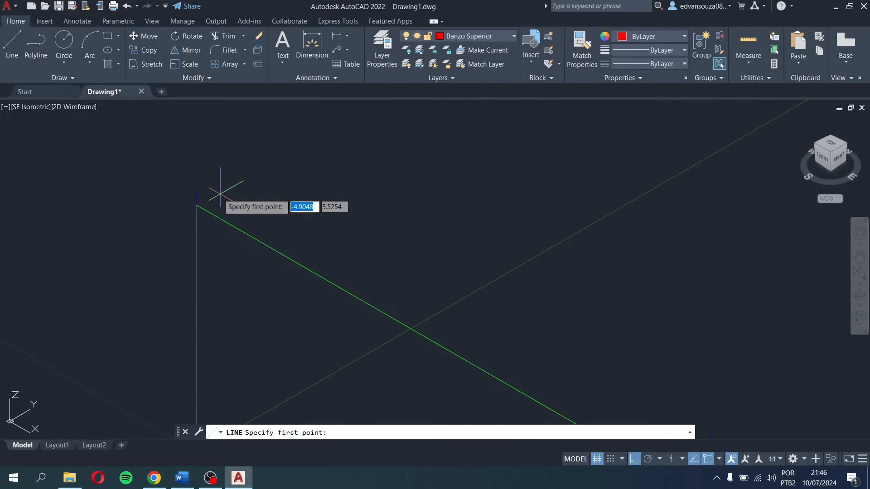
scroll(226, 178, "up", 1)
left_click(196, 190)
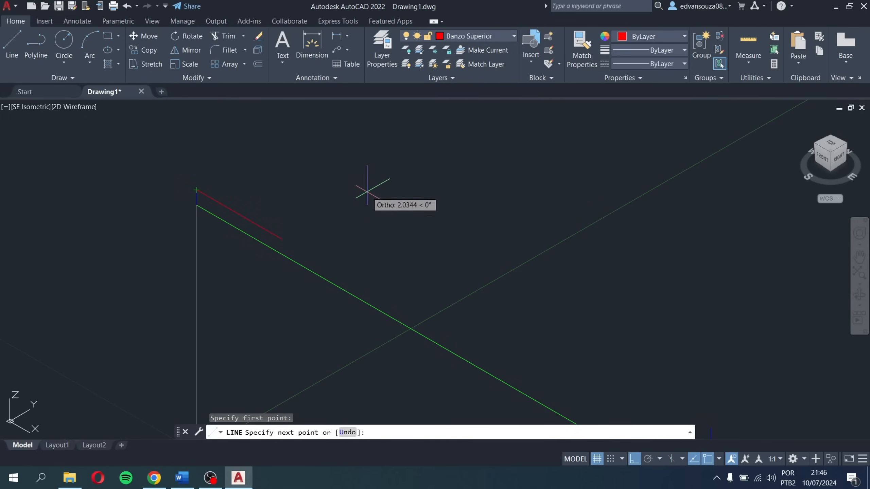
scroll(407, 209, "down", 10)
scroll(453, 233, "up", 6)
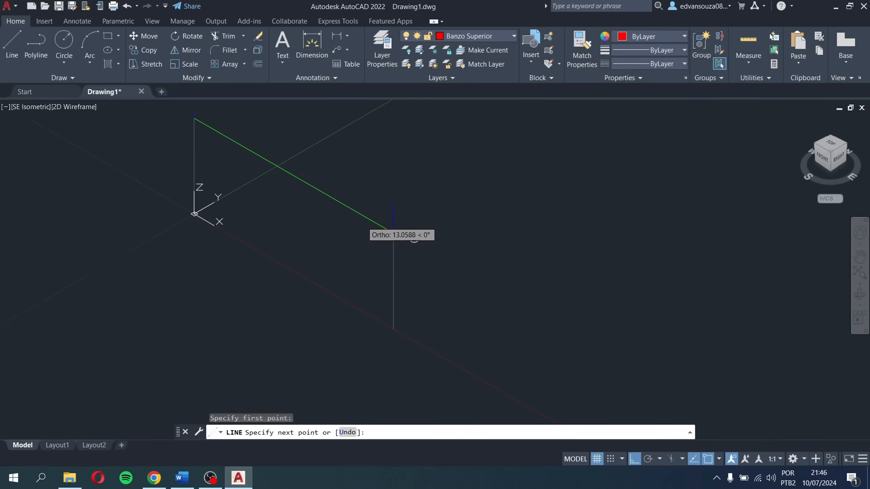
Step: Review which object snap modes are enabled and cancel the line in progress
left_click(718, 459)
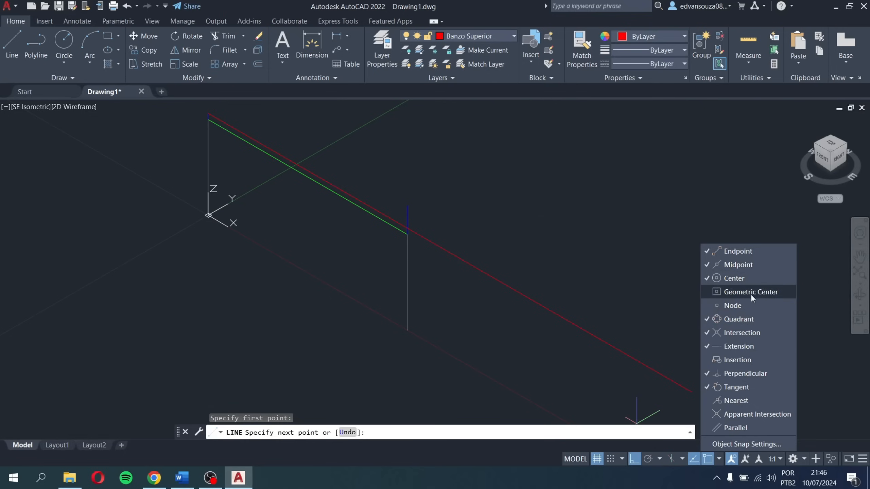
key("Escape")
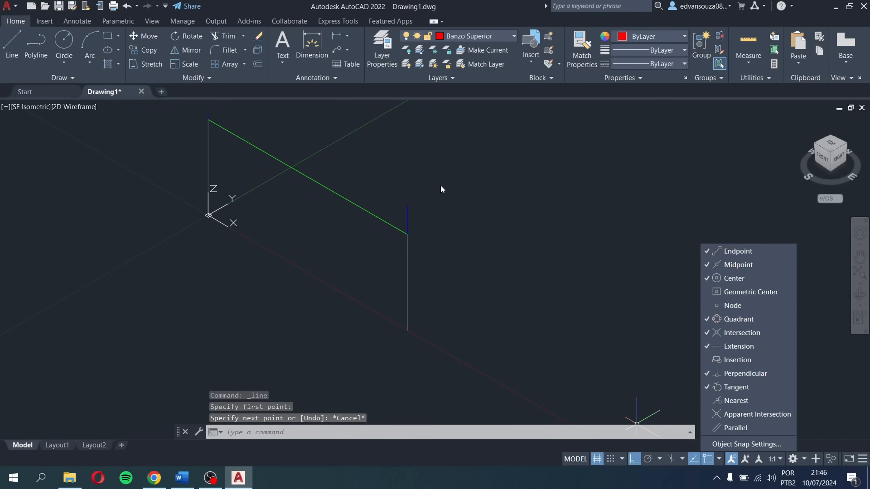
key("Escape")
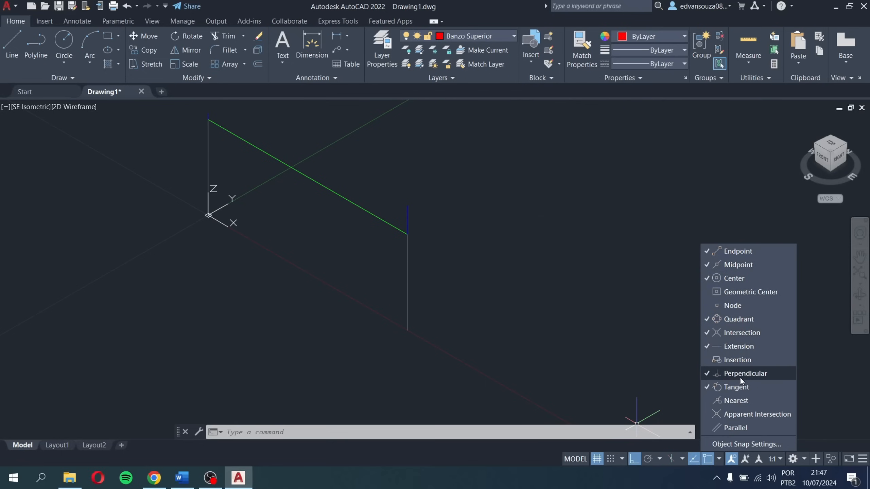
left_click(719, 460)
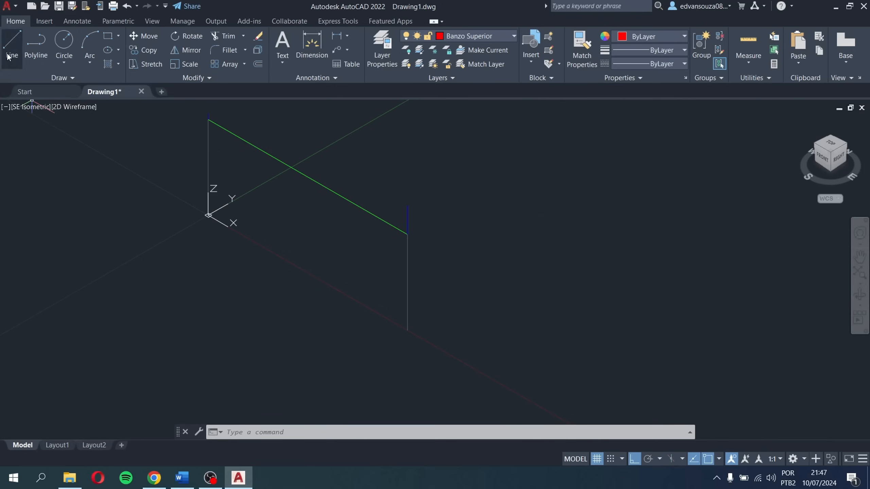
Step: Try to draw the upper chord from the top of the short vertical to the taller one with Ortho on
left_click(12, 45)
scroll(205, 126, "up", 4)
scroll(243, 137, "down", 3)
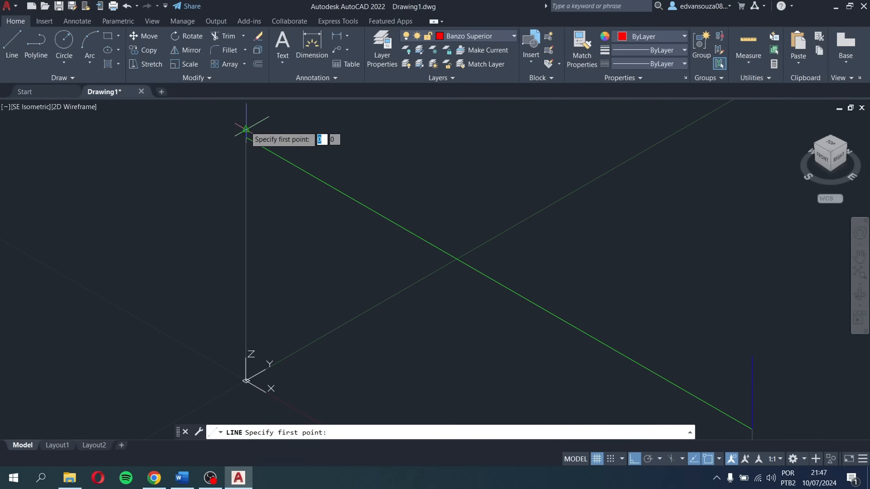
left_click(246, 124)
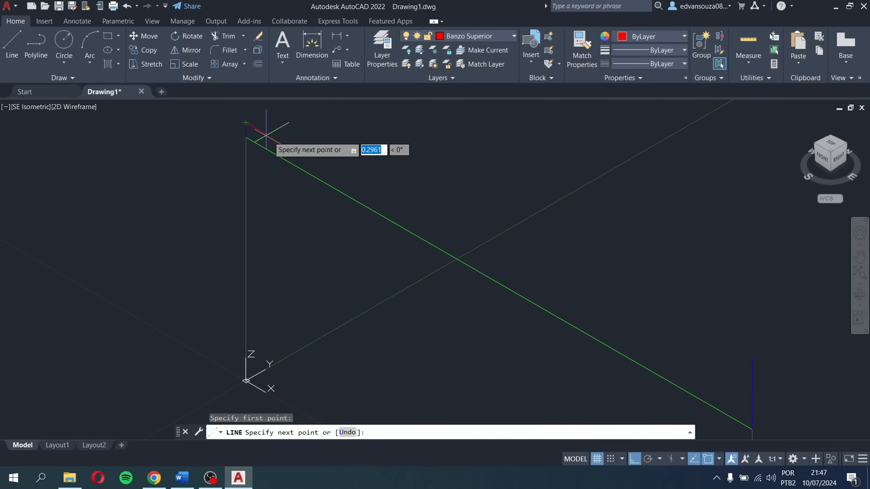
left_click(752, 356)
key("ctrl+z")
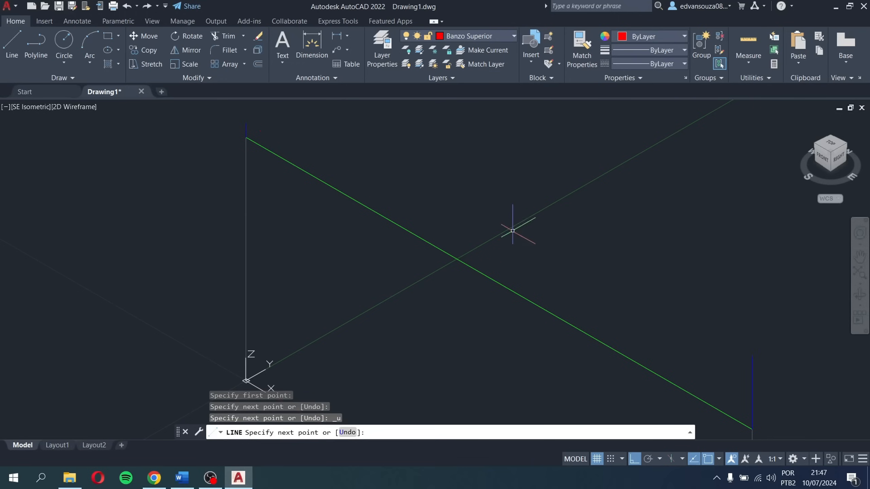
key("Escape")
key("Escape")
Step: Draw the upper chord with Ortho off, joining the top of the short vertical to the top of the taller one
middle_click_drag(336, 151, 349, 202)
key("space")
left_click(258, 174)
key("F8")
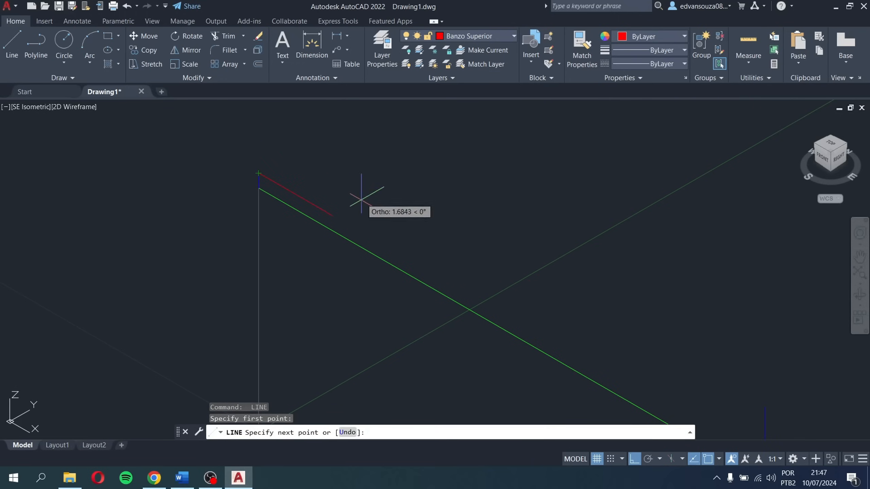
scroll(432, 191, "down", 4)
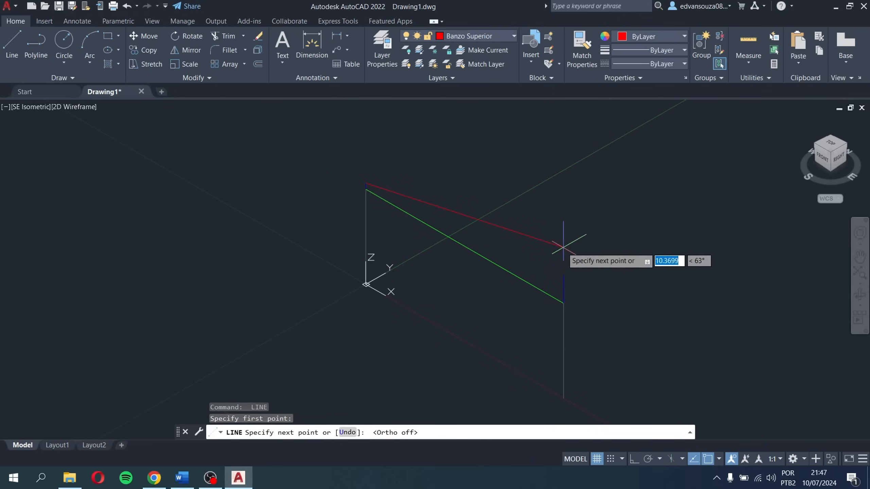
scroll(563, 248, "up", 6)
left_click(565, 358)
key("Escape")
key("Escape")
scroll(555, 300, "down", 8)
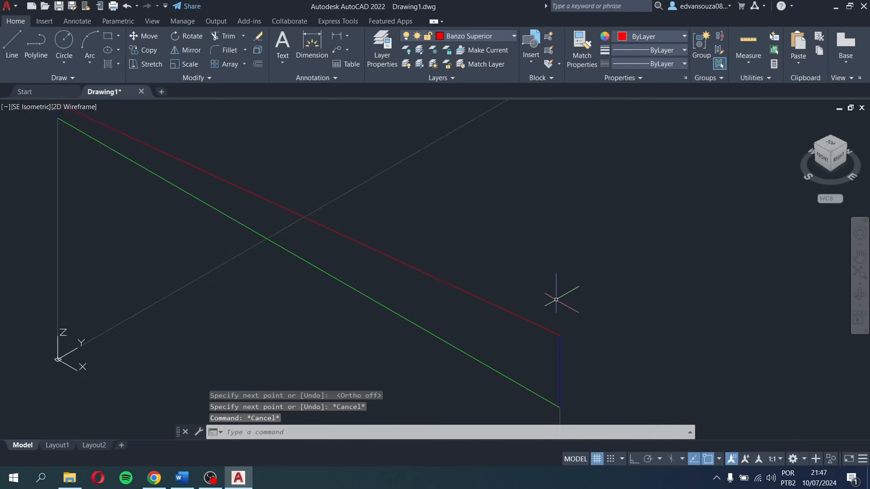
Step: Switch the model to the Front view and frame the truss
middle_click_drag(545, 300, 569, 287)
left_click(826, 158)
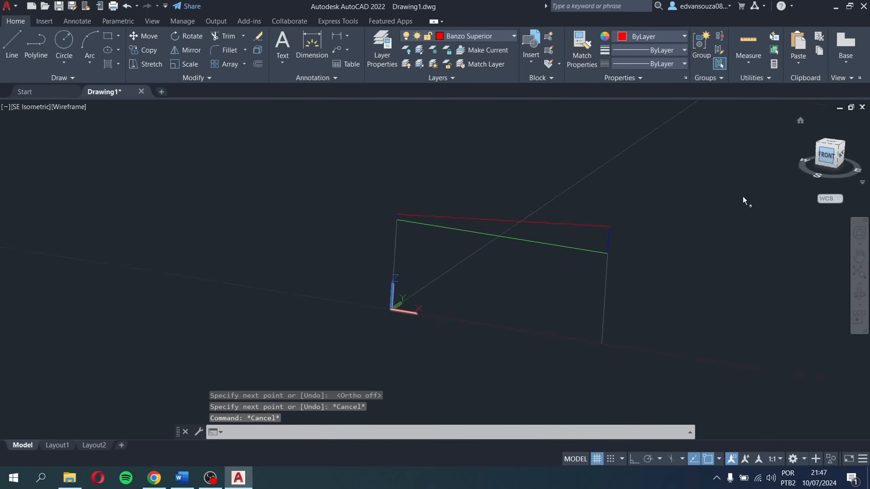
scroll(301, 218, "up", 3)
scroll(380, 245, "down", 4)
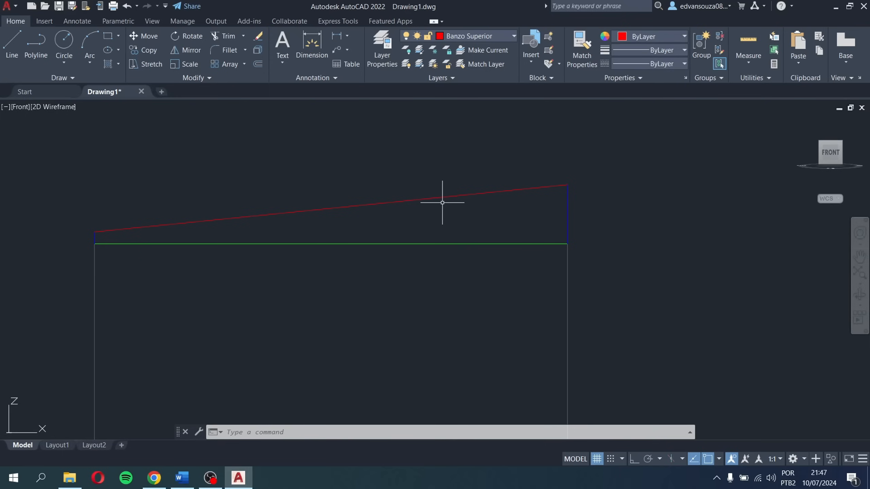
Step: Select the taller vertical above the second pillar and undo the last copy operation
left_click(569, 208)
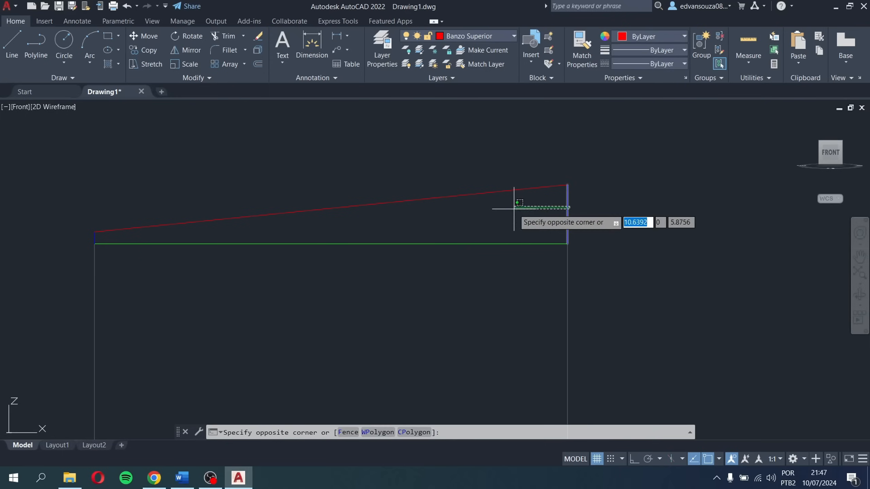
left_click(515, 195)
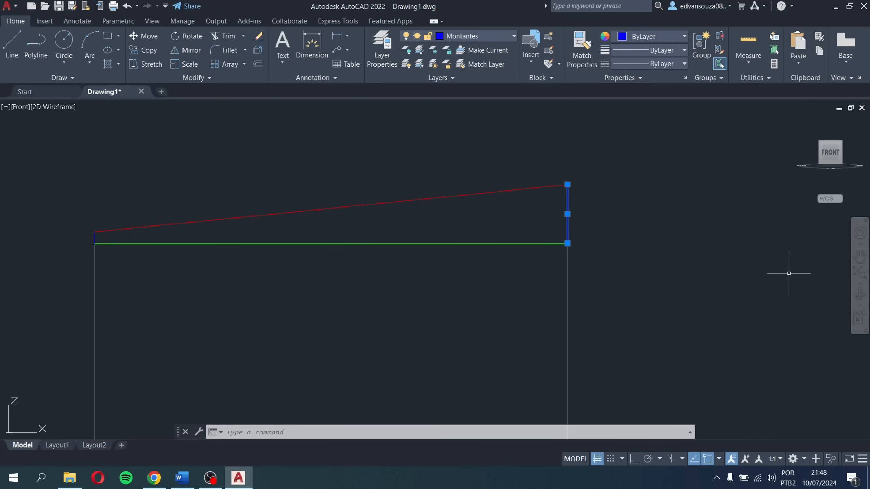
key("ctrl+z")
middle_click_drag(245, 226, 82, 246)
scroll(93, 248, "down", 6)
middle_click_drag(391, 236, 338, 243)
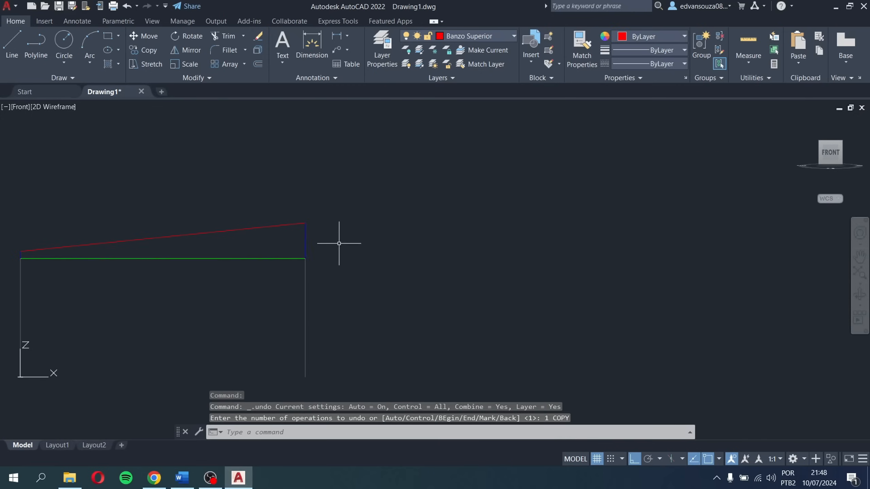
Step: Copy the tall vertical at the truss's high end 0.6 and 1.22 units toward the short vertical
scroll(299, 240, "up", 2)
left_click(316, 246)
left_click(301, 250)
scroll(307, 250, "up", 5)
type("o")
key("Return")
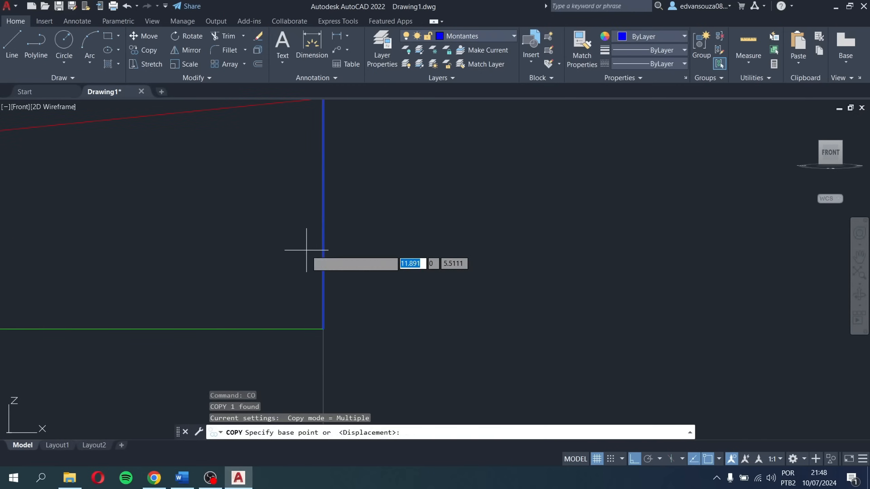
left_click(306, 250)
type(".6")
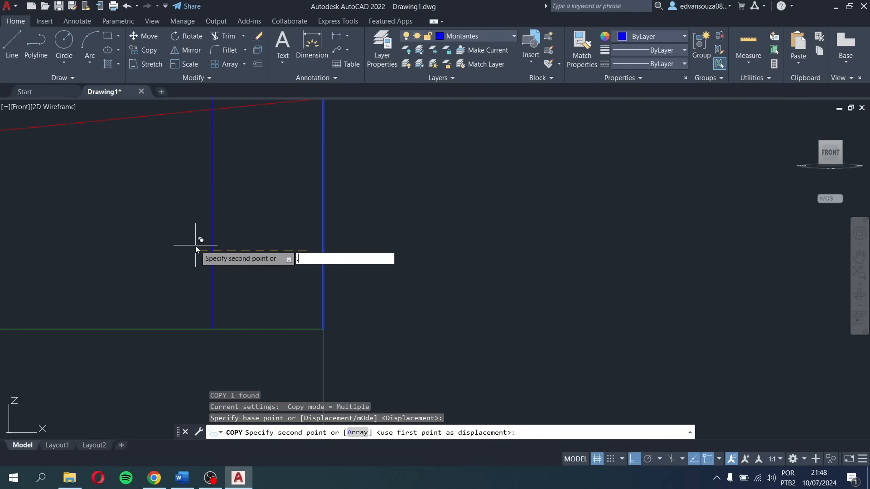
key("Return")
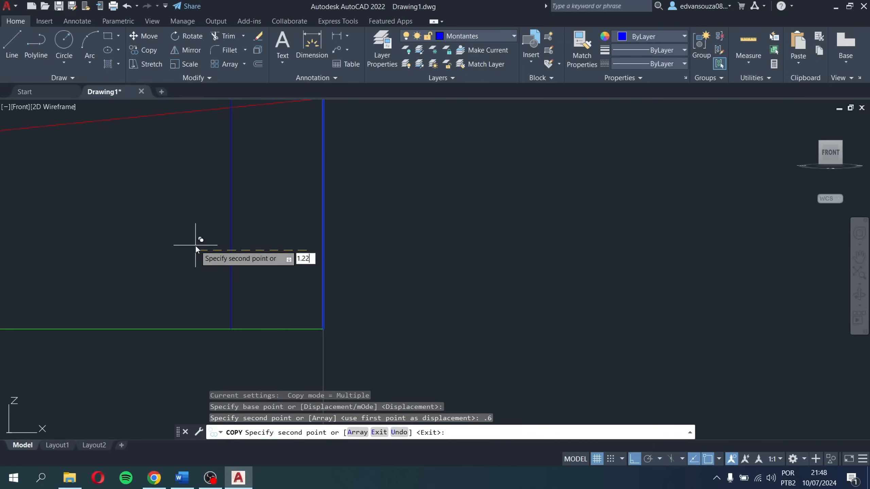
type("1.22")
key("Return")
key("Escape")
Step: Copy the two new verticals repeatedly as a pair along the lower chord until they reach the short vertical
scroll(339, 262, "down", 6)
left_click(315, 258)
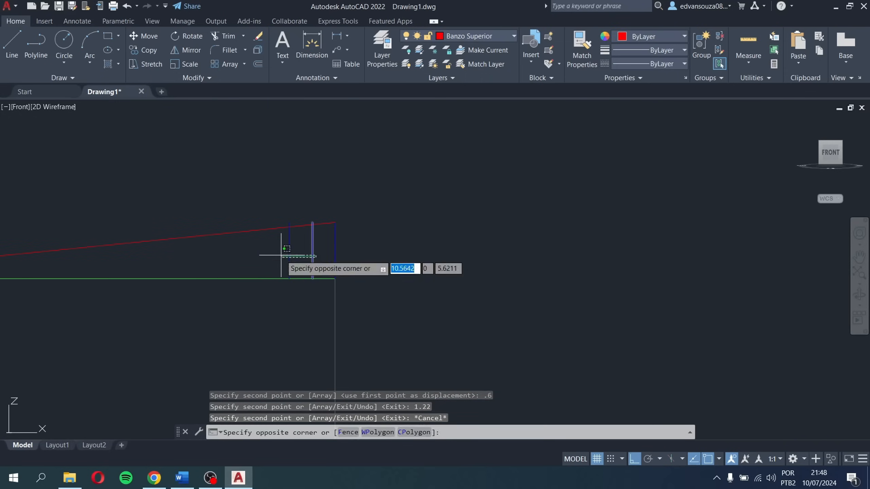
left_click(280, 256)
scroll(305, 258, "up", 4)
type("co")
key("Return")
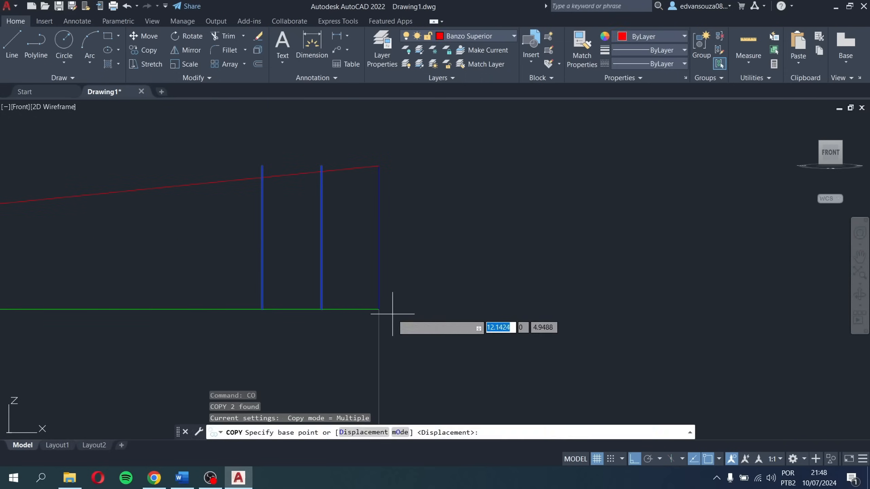
left_click(379, 310)
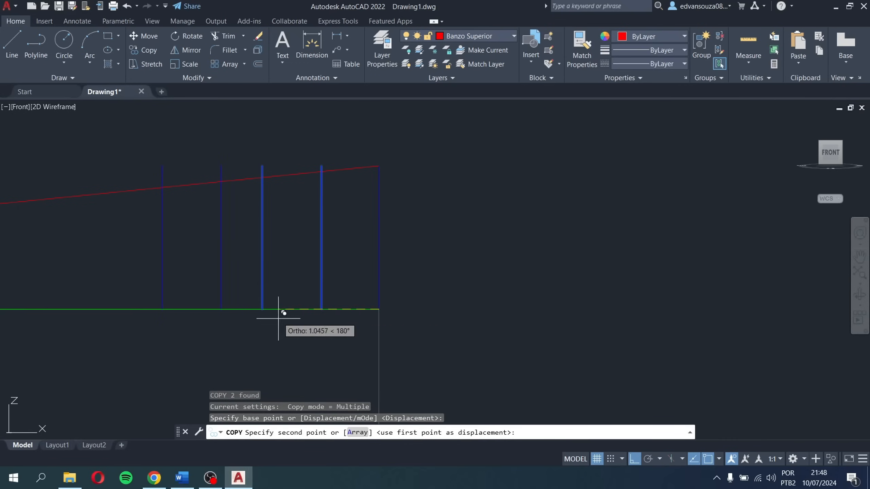
left_click(262, 309)
middle_click_drag(226, 304, 363, 299)
left_click(284, 303)
middle_click_drag(234, 309, 344, 318)
left_click(159, 312)
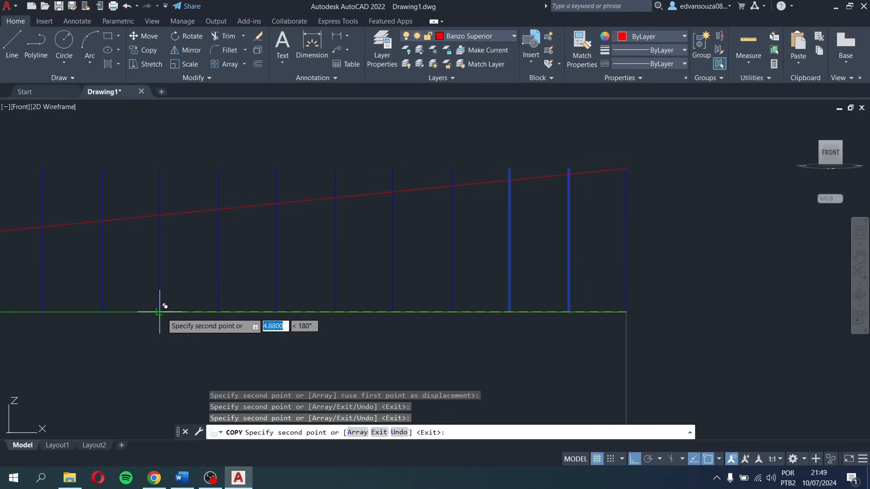
mouse_move(159, 311)
middle_mouse_down()
mouse_move(233, 313)
mouse_move(296, 295)
mouse_move(305, 317)
middle_mouse_up()
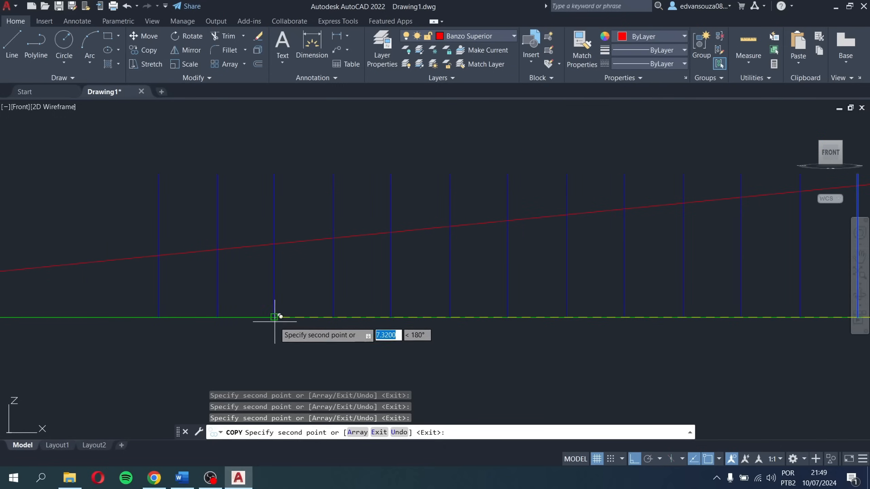
middle_click_drag(177, 319, 425, 315)
left_click(234, 321)
scroll(227, 323, "up", 2)
scroll(286, 312, "down", 2)
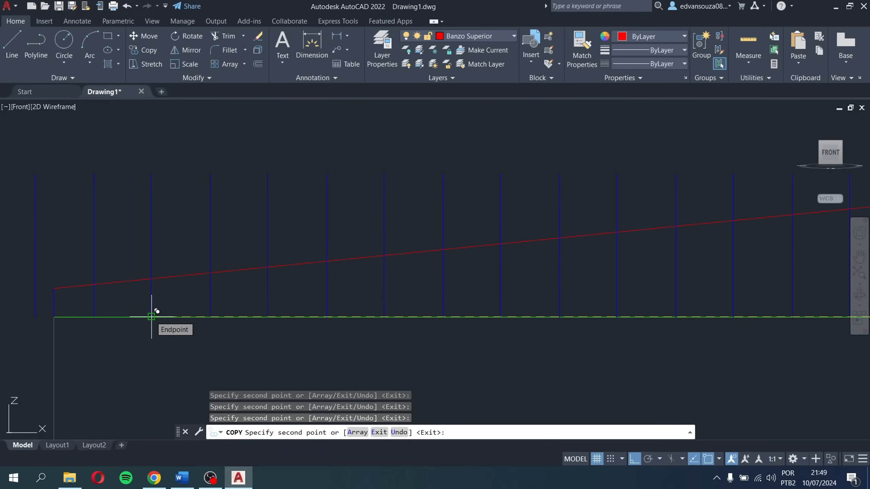
scroll(151, 316, "down", 6)
key("Escape")
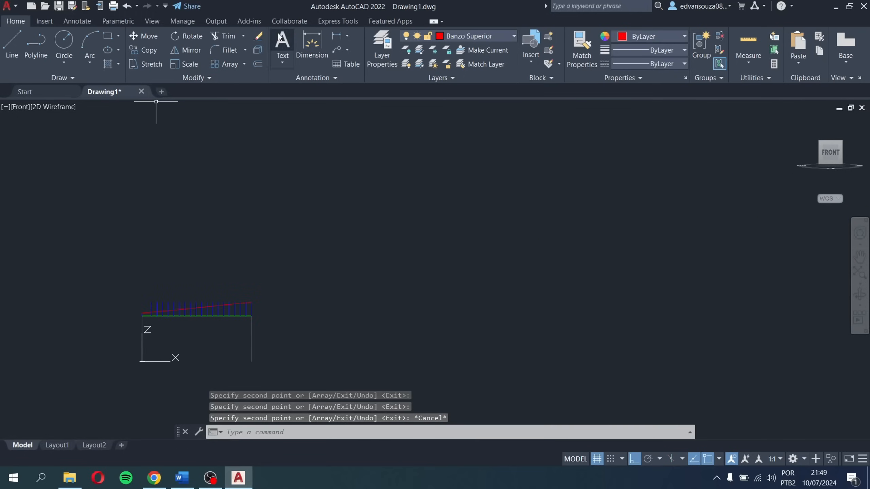
left_click(334, 37)
scroll(173, 339, "up", 6)
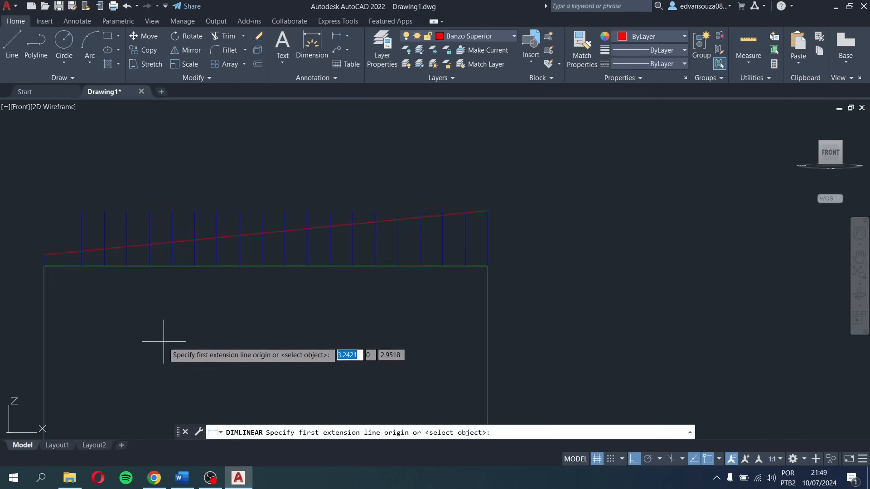
left_click(43, 266)
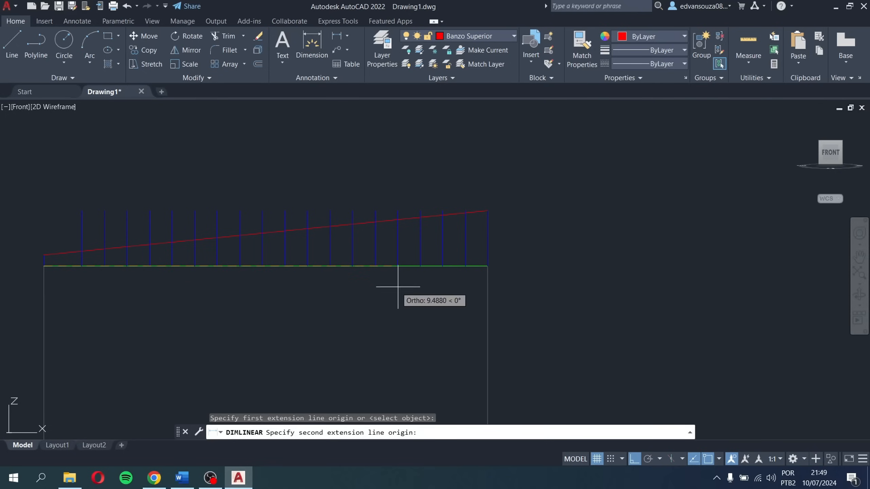
key("Escape")
key("space")
left_click(488, 266)
key("Escape")
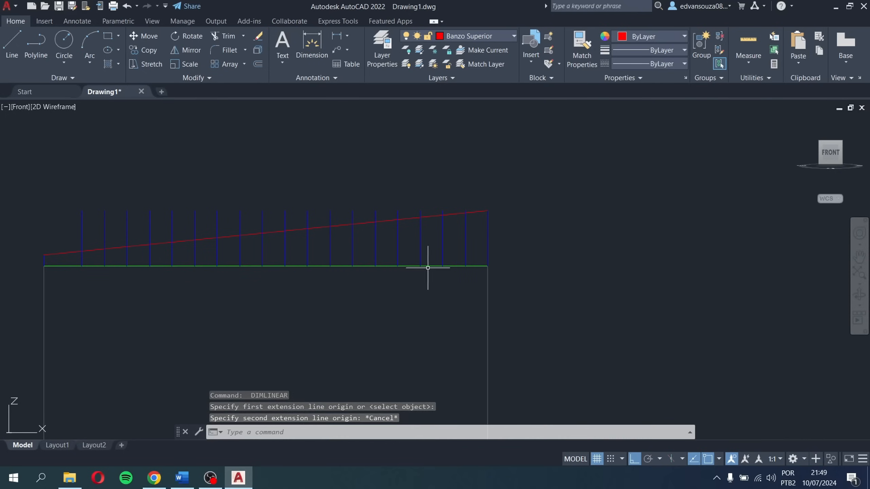
key("space")
key("Escape")
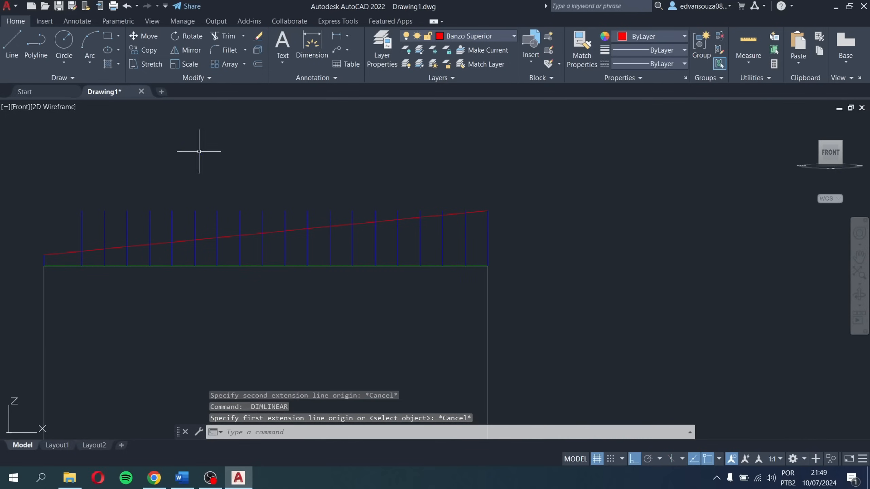
Step: In the SE Isometric view, check the vertical spacing near the short end with temporary lines along the lower chord
left_click(840, 143)
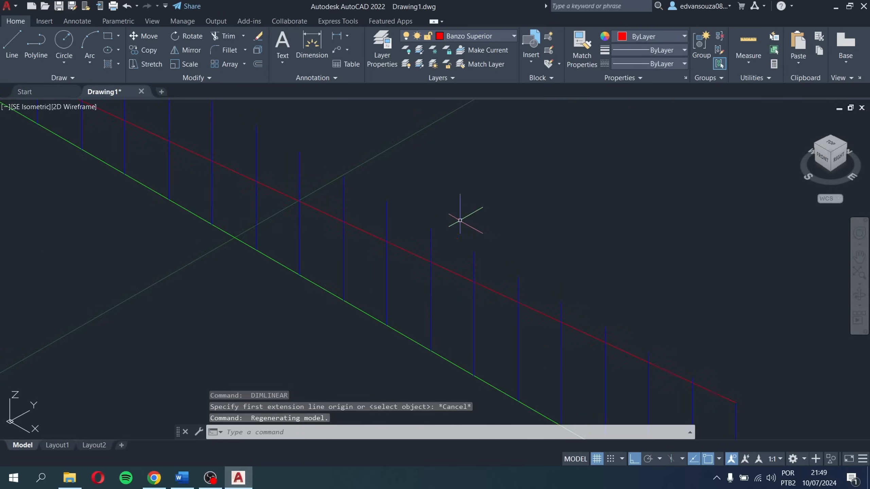
middle_click_drag(460, 220, 668, 269)
scroll(548, 255, "down", 5)
scroll(458, 218, "up", 5)
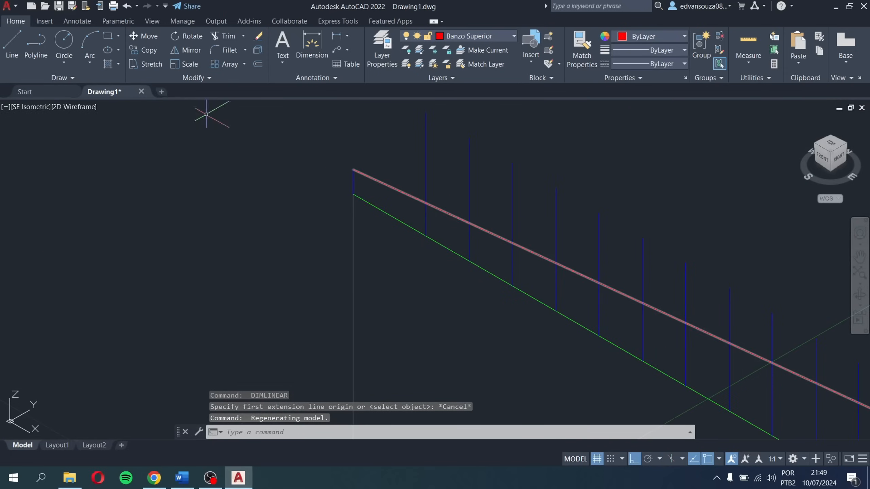
left_click(16, 44)
left_click(353, 195)
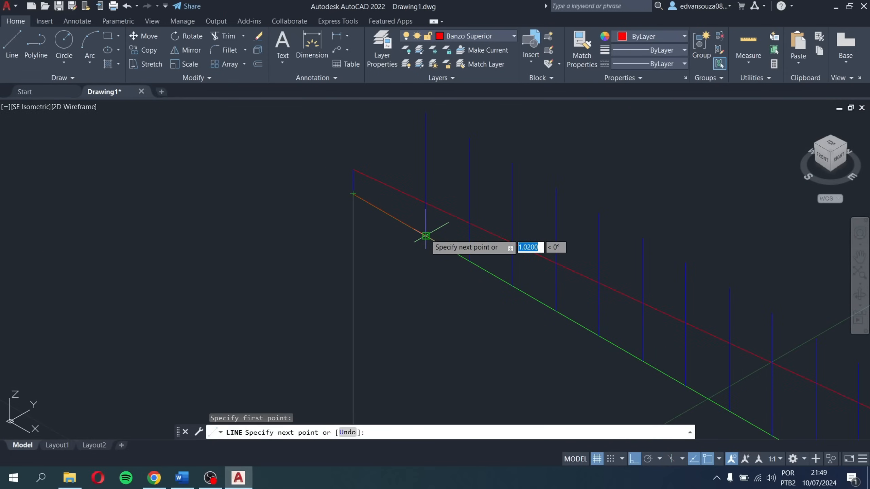
left_click(425, 236)
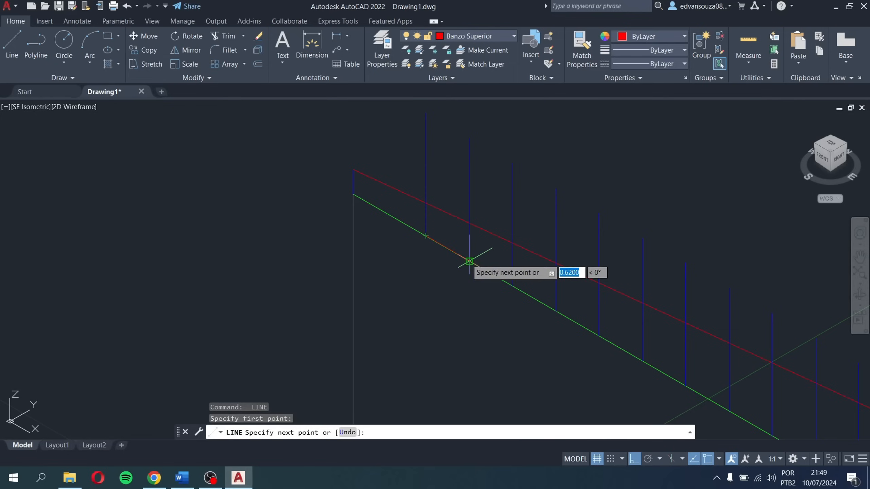
key("Escape")
Step: Return to the Front view and erase the twelve copied verticals nearest the short end
scroll(469, 261, "down", 4)
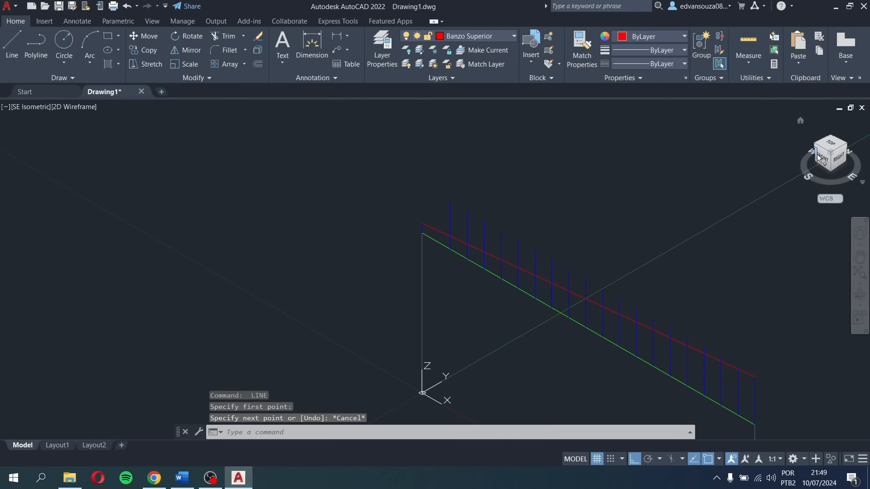
left_click(822, 156)
left_click(515, 188)
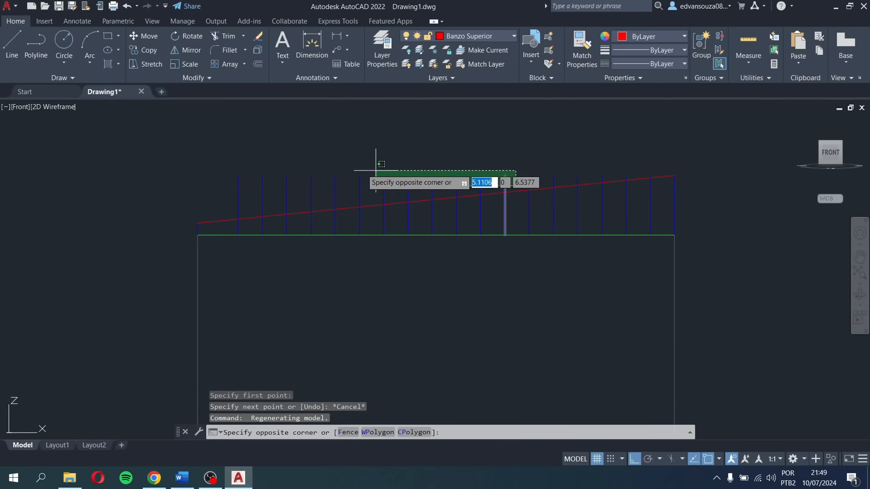
left_click(255, 170)
key("Delete")
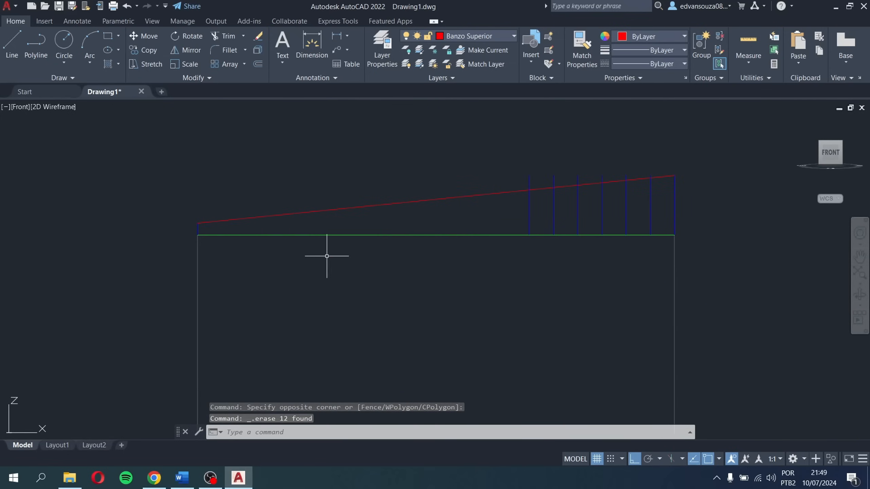
Step: Check the spacing between the two remaining verticals farthest from the tall end with a temporary line
left_click(18, 46)
left_click(529, 235)
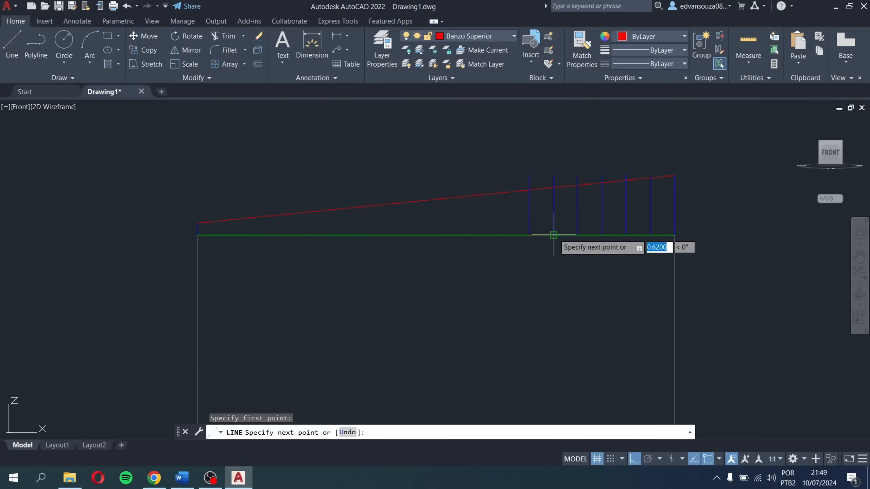
key("Escape")
Step: Erase the five unevenly spaced copies, keeping only the one beside the tall end vertical
scroll(560, 228, "up", 2)
left_click(560, 226)
left_click(466, 212)
left_click(682, 207)
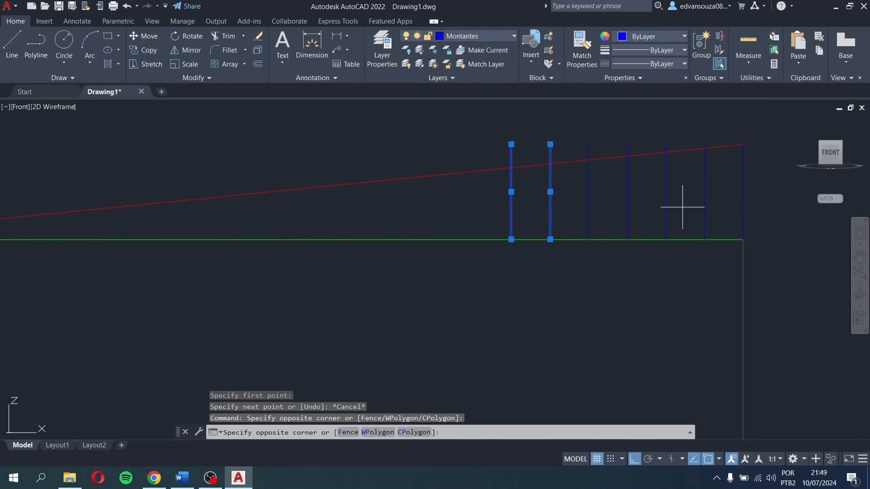
left_click(499, 199)
key("Delete")
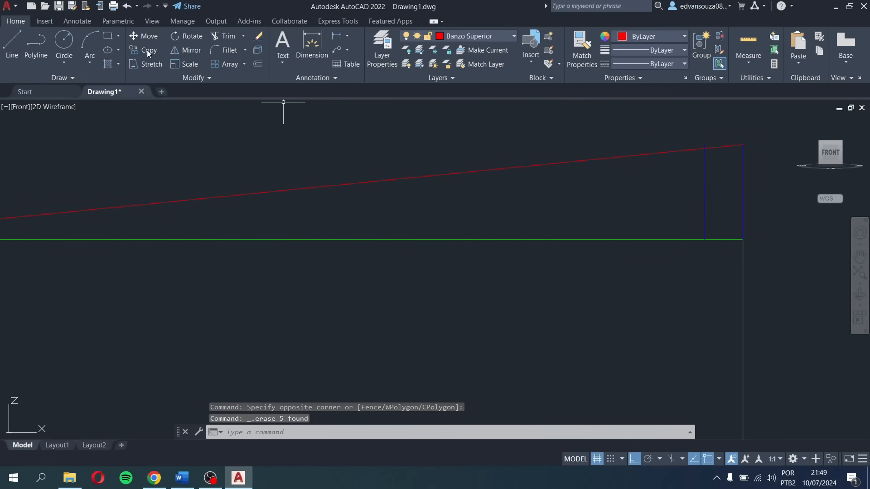
Step: Check the distance between the remaining copy and the tall end vertical with a temporary line
left_click(9, 40)
scroll(730, 253, "up", 2)
left_click(690, 226)
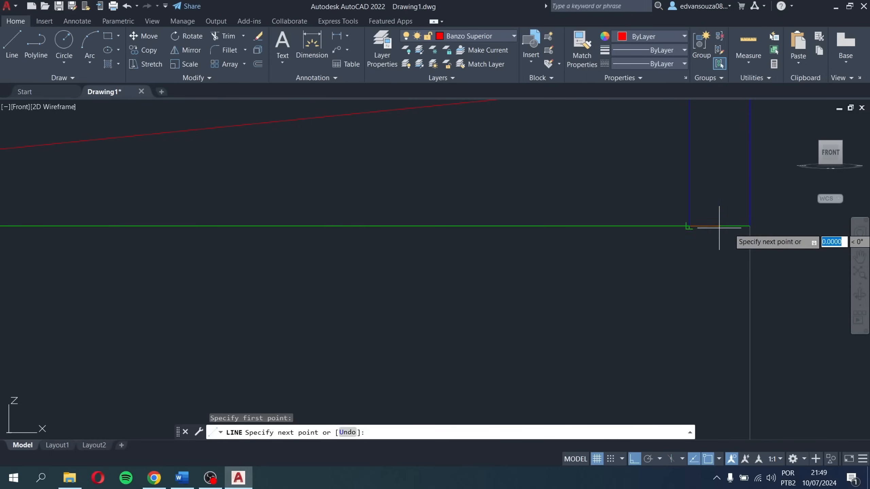
key("Escape")
Step: Copy the vertical beside the tall end one twice along the lower chord at equal spacing, based on the end vertical's foot
middle_click_drag(750, 226, 706, 267)
left_click(668, 248)
left_click(640, 235)
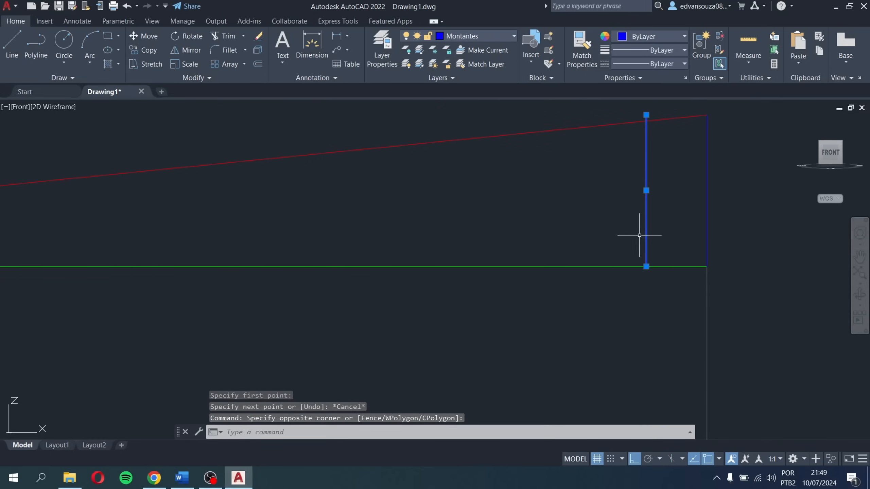
type("co")
key("Return")
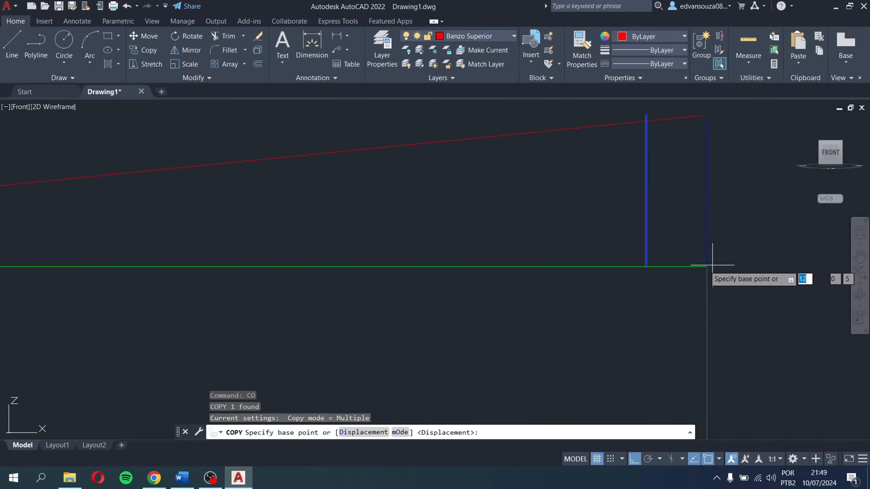
left_click(706, 267)
scroll(637, 283, "down", 4)
scroll(650, 284, "up", 4)
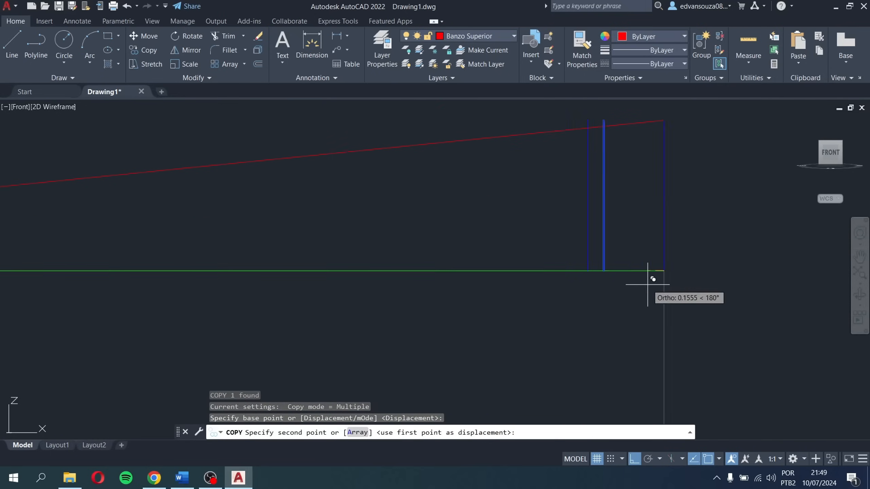
left_click(545, 270)
key("Escape")
Step: Copy the three evenly spaced verticals beside the tall end onward along the lower chord, from the end vertical's foot to the third vertical's foot
left_click(610, 259)
left_click(490, 225)
left_click(518, 240)
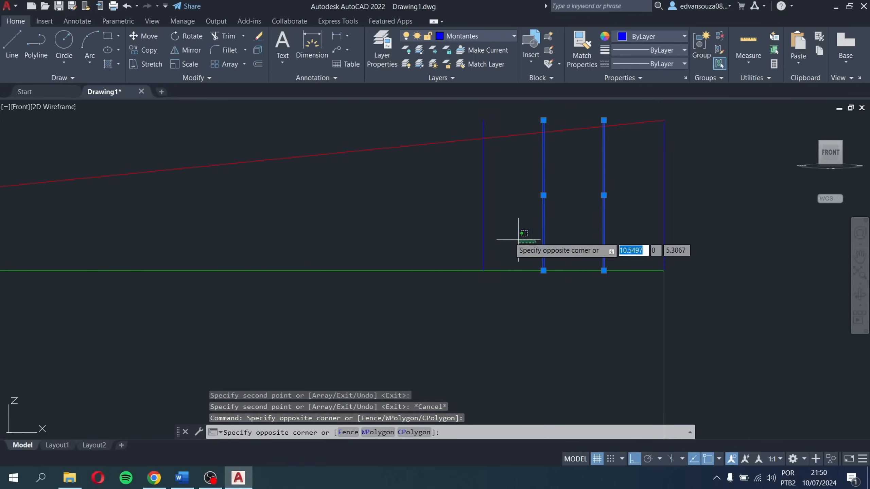
left_click(480, 229)
type("co")
key("Return")
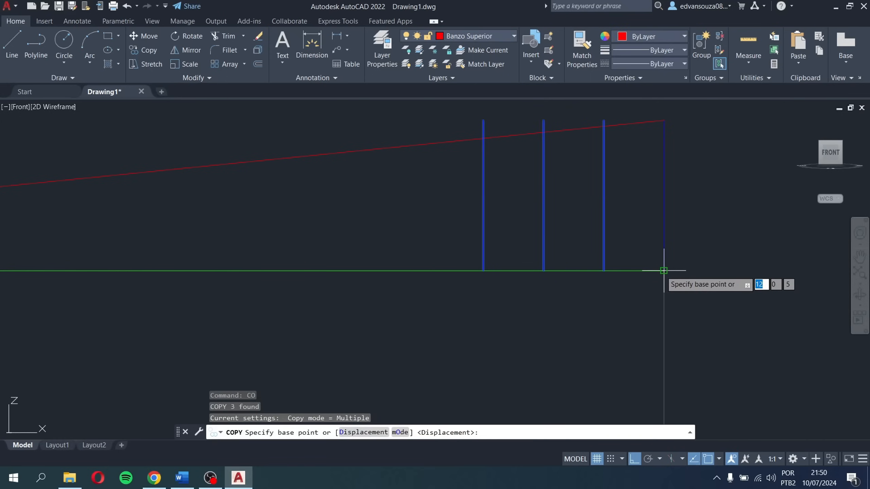
left_click(663, 270)
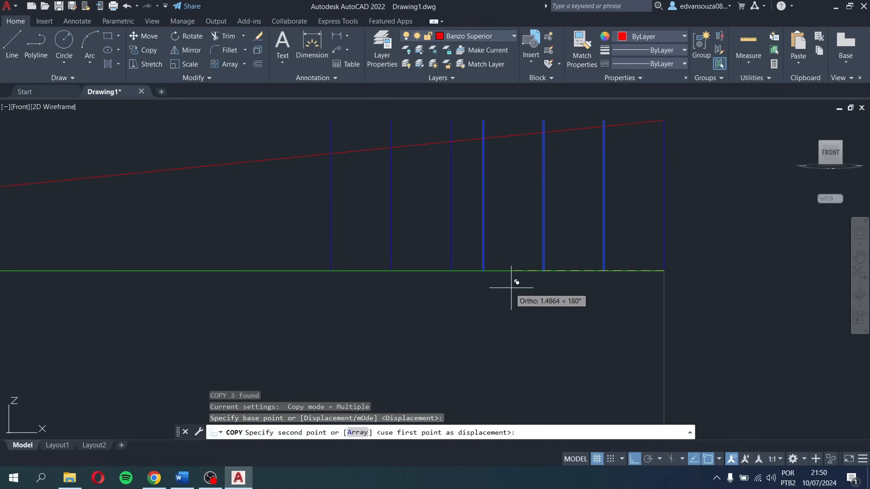
left_click(483, 271)
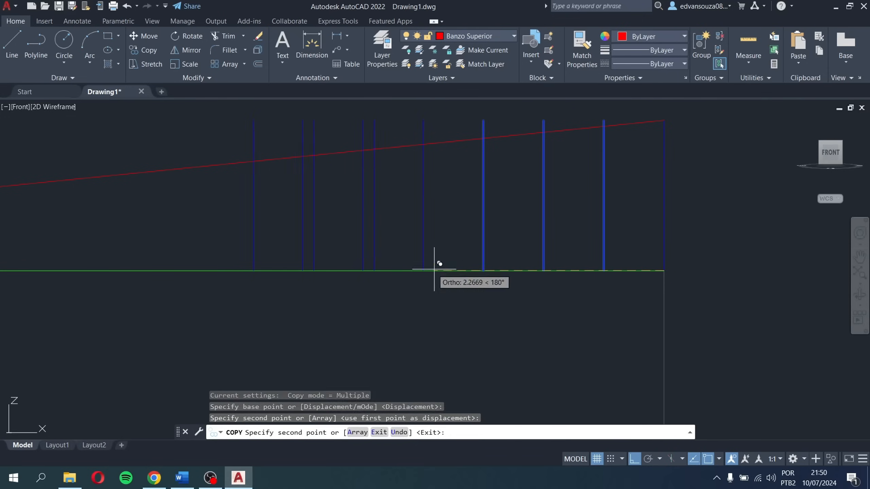
Step: Repeat the copy of the three-vertical set end to end along the lower chord until it reaches the short end
middle_click_drag(430, 271, 489, 271)
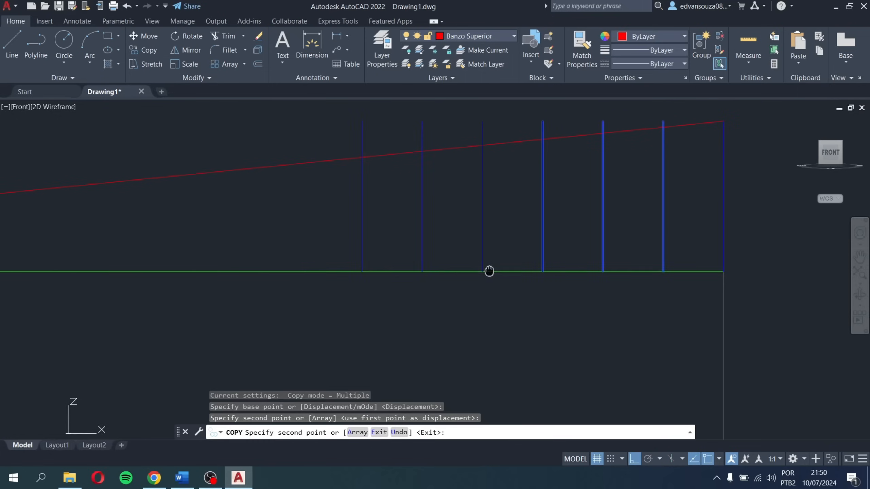
left_click(362, 271)
middle_click_drag(369, 270, 520, 278)
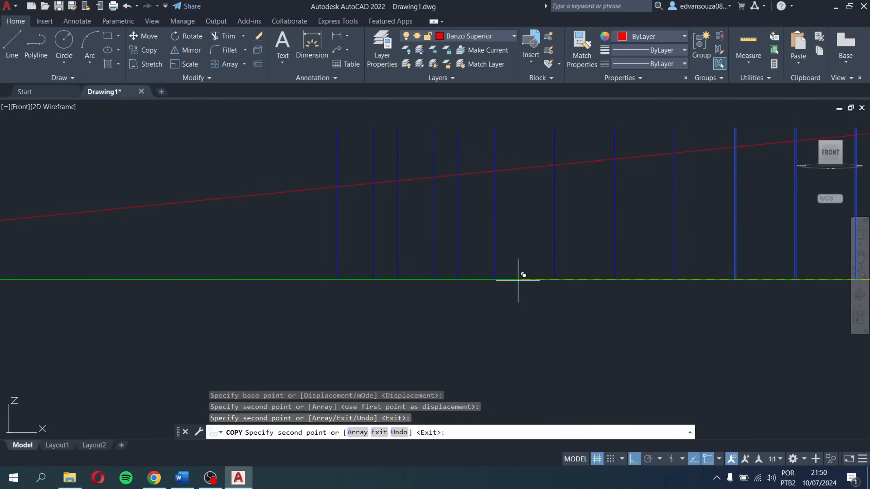
left_click(374, 279)
middle_click_drag(373, 276, 515, 288)
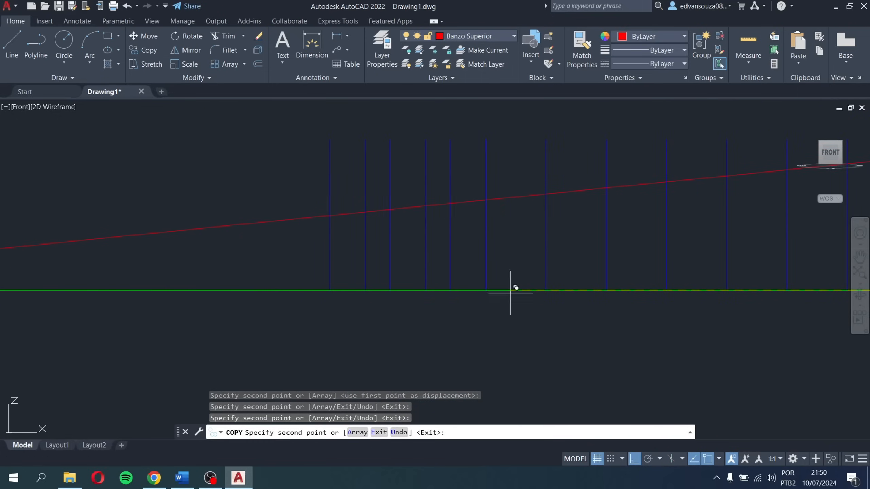
left_click(366, 289)
middle_click_drag(366, 289, 505, 288)
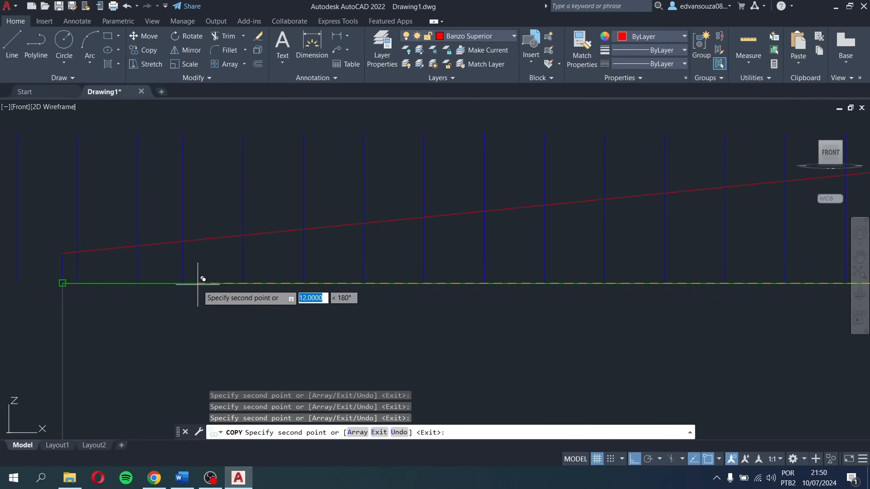
middle_click_drag(189, 283, 299, 303)
key("Escape")
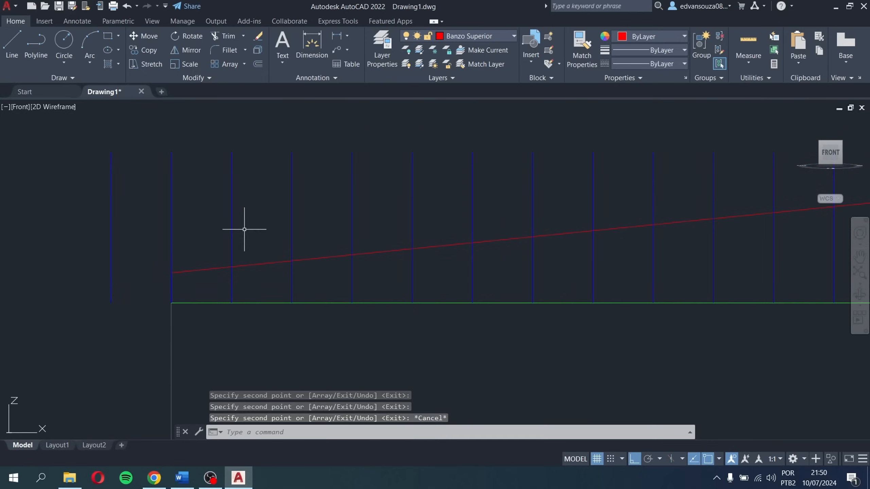
left_click(243, 229)
left_click(150, 220)
left_click(141, 215)
left_click(100, 215)
key("Delete")
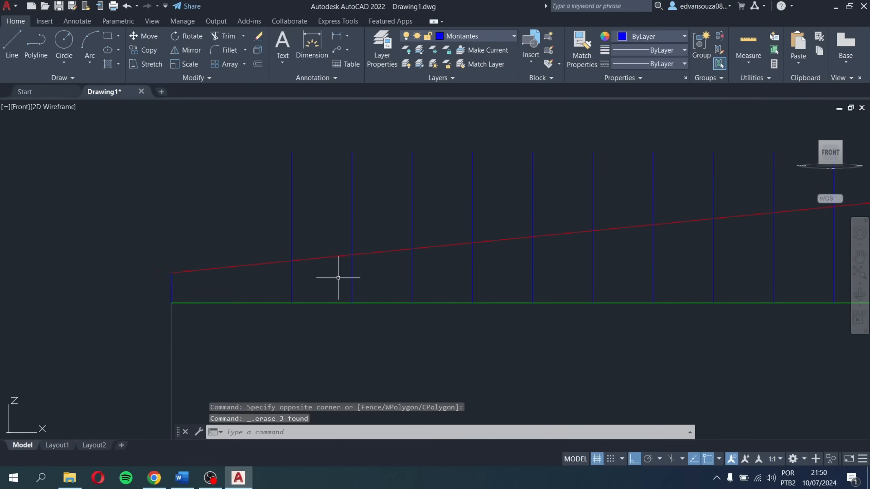
scroll(340, 282, "down", 5)
key("ctrl+z")
key("ctrl+z")
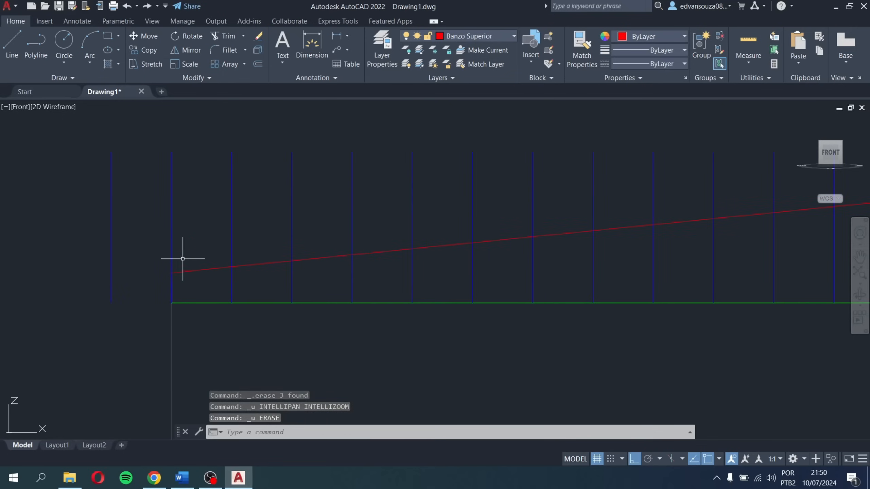
Step: Erase the two surplus full-height verticals, one overlapping the short end vertical and one beyond it
left_click(180, 234)
left_click(66, 212)
key("Delete")
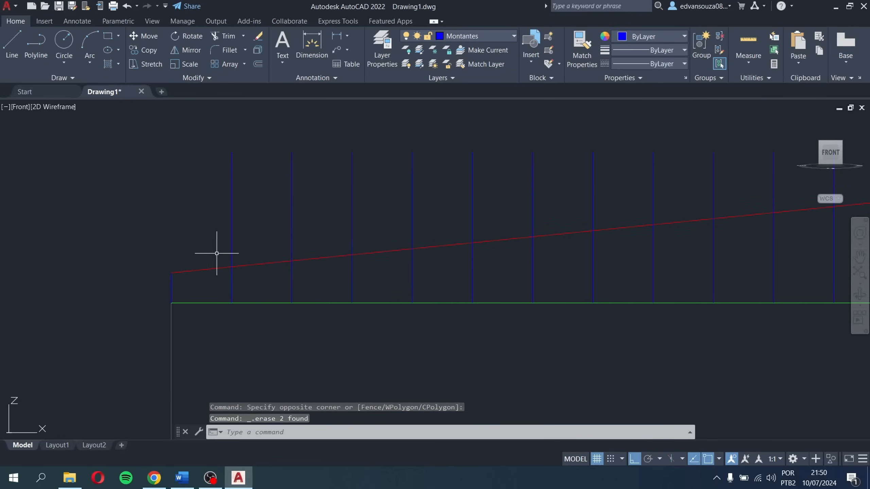
Step: Shorten the first two intermediate verticals beside the tall end so their tops meet the upper chord
scroll(218, 253, "down", 4)
middle_click_drag(359, 262, 368, 263)
scroll(625, 247, "up", 10)
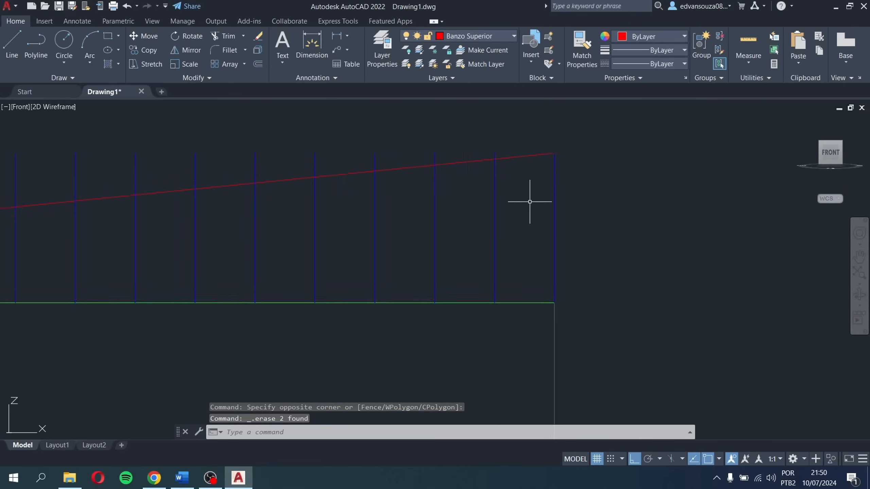
middle_click_drag(528, 201, 483, 139)
left_click(463, 188)
left_click(464, 186)
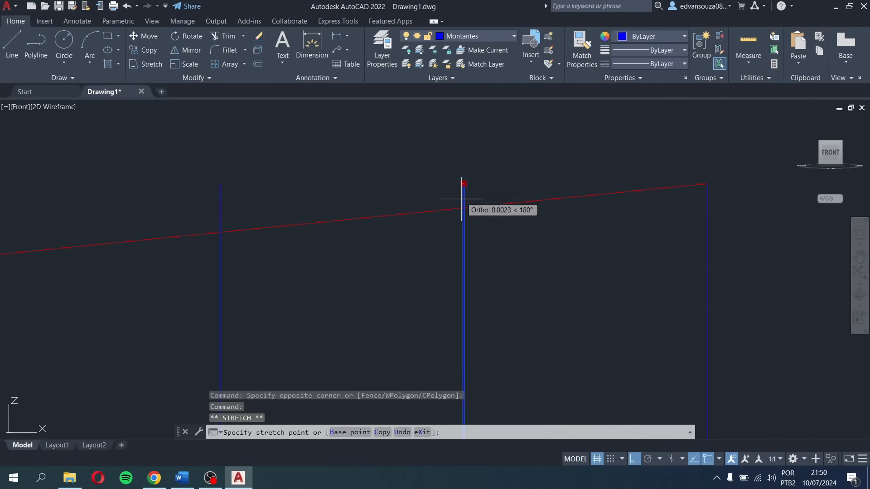
middle_click_drag(319, 206, 465, 198)
scroll(465, 198, "down", 4)
left_click(541, 240)
left_click(356, 180)
scroll(441, 191, "up", 4)
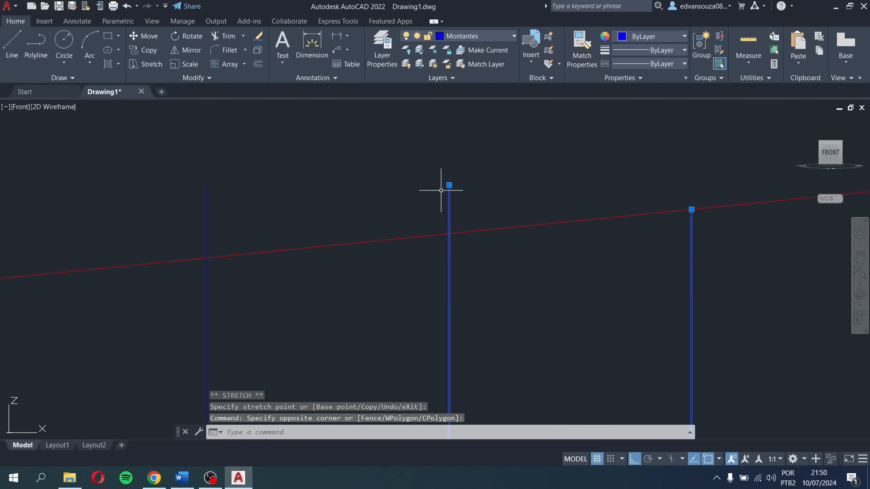
left_click(450, 186)
left_click(450, 233)
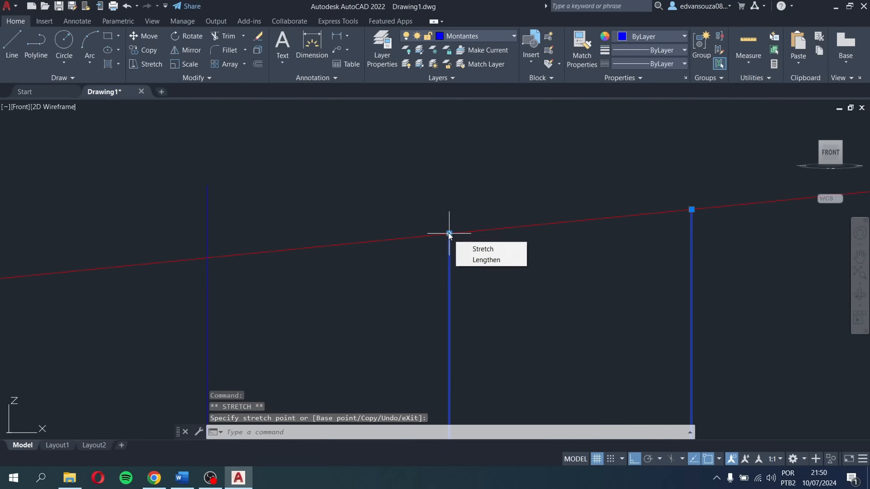
Step: Shorten the third intermediate vertical from the tall end to its intersection with the upper chord
scroll(450, 232, "down", 4)
middle_click_drag(414, 231, 462, 220)
left_click(409, 226)
left_click(397, 199)
left_click(402, 203)
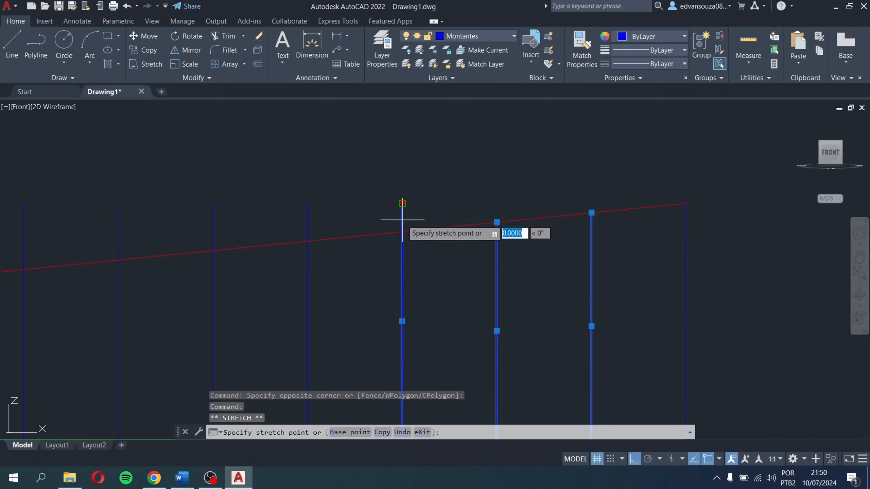
left_click(402, 231)
middle_click_drag(378, 237, 410, 237)
middle_click_drag(356, 219, 392, 220)
key("Escape")
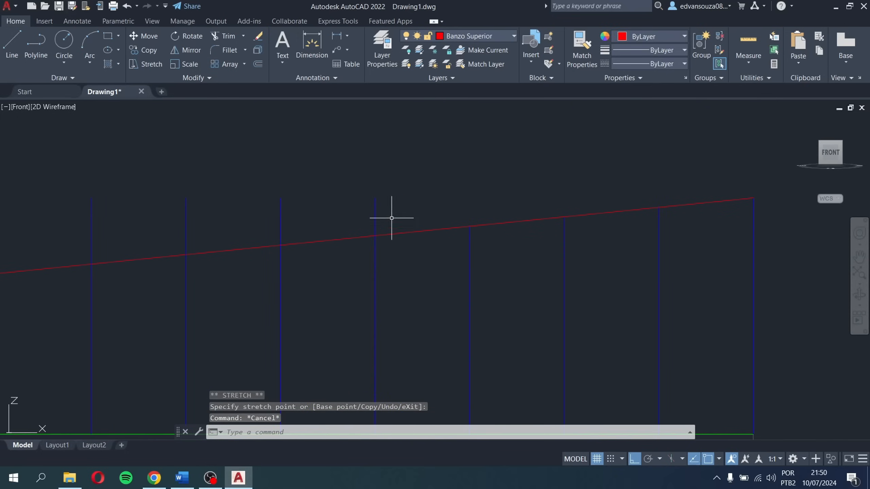
Step: Shorten the fourth and fifth intermediate verticals from the tall end to the upper chord
left_click(357, 197)
left_click(170, 211)
left_click(374, 198)
left_click(375, 236)
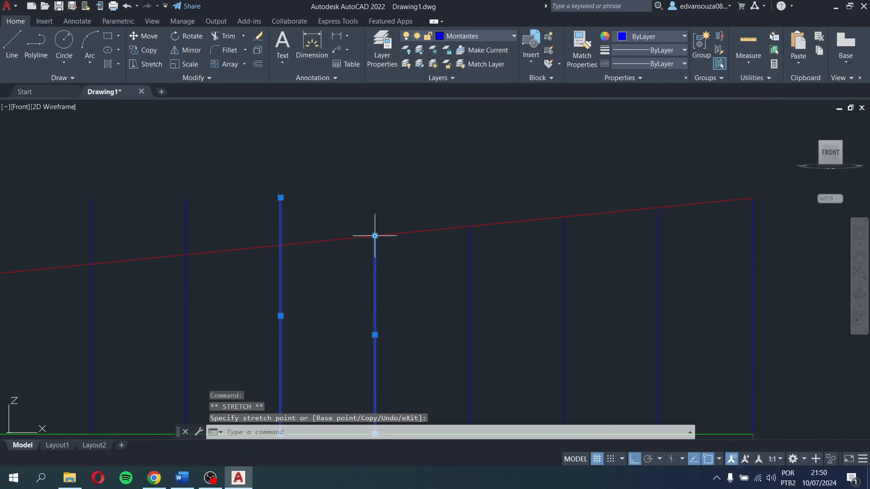
left_click(318, 212)
left_click(260, 221)
left_click(280, 198)
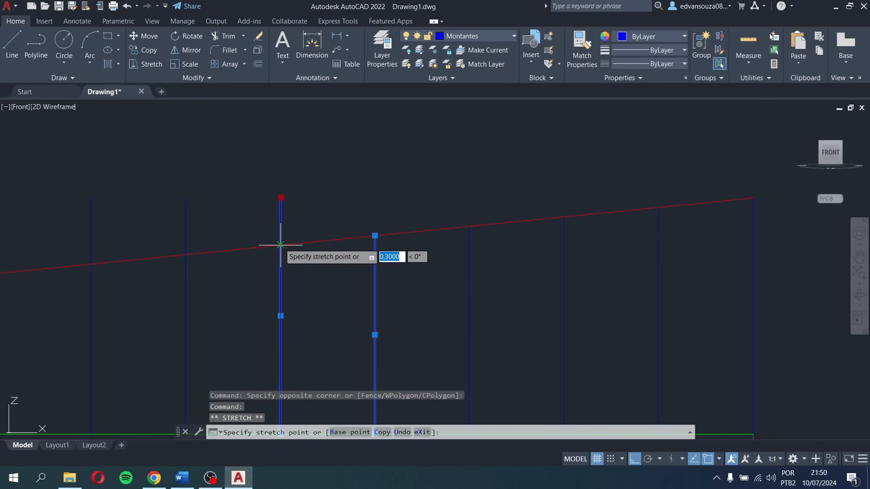
left_click(280, 245)
Step: Shorten the sixth and seventh intermediate verticals from the tall end to the upper chord
middle_click_drag(284, 249, 397, 227)
left_click(366, 213)
left_click(286, 205)
left_click(281, 206)
left_click(204, 201)
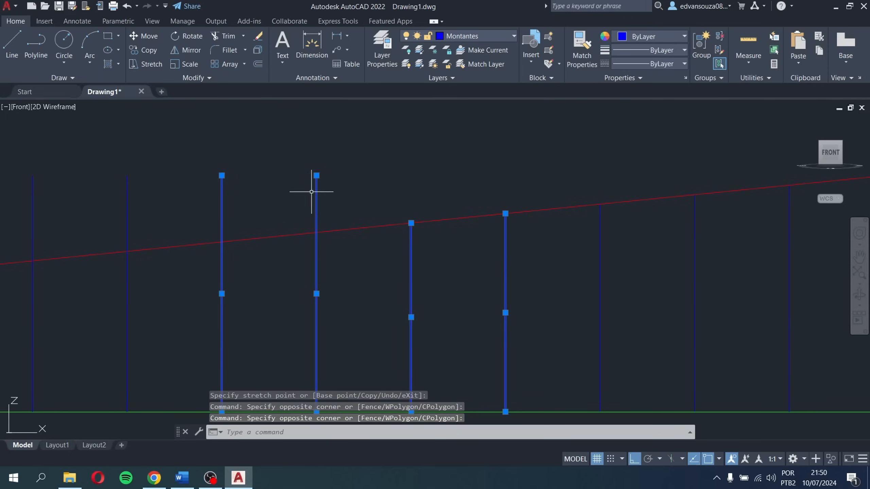
left_click(317, 175)
left_click(315, 233)
middle_click_drag(289, 229, 416, 232)
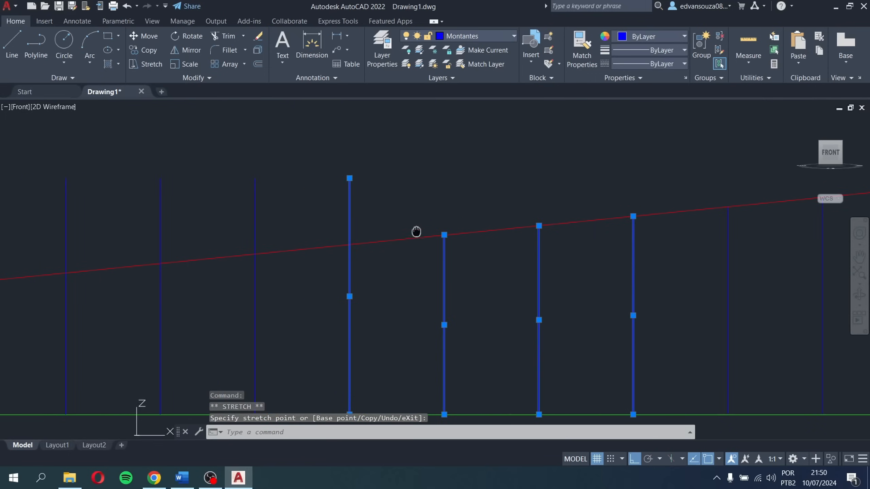
left_click(350, 178)
left_click(349, 245)
Step: Shorten the eighth and ninth intermediate verticals from the tall end to the upper chord
middle_click_drag(316, 236, 422, 233)
left_click(391, 221)
left_click(315, 213)
left_click(360, 179)
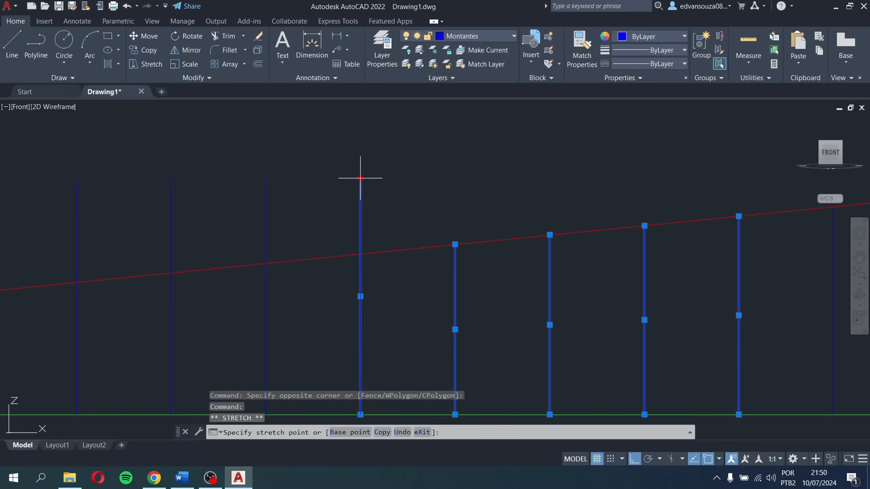
left_click(360, 253)
middle_click_drag(360, 254, 434, 242)
left_click(391, 219)
left_click(210, 195)
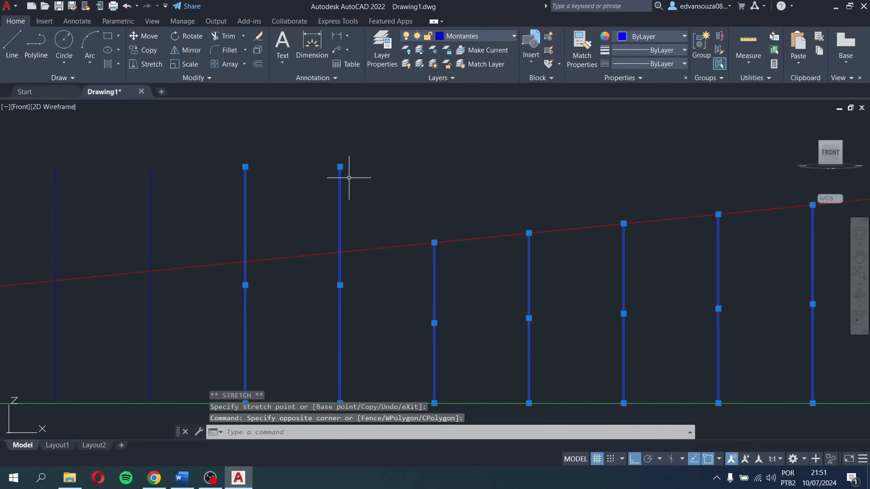
left_click(340, 167)
left_click(340, 252)
Step: Shorten the tenth, eleventh and twelfth intermediate verticals from the tall end to the upper chord
left_click(288, 216)
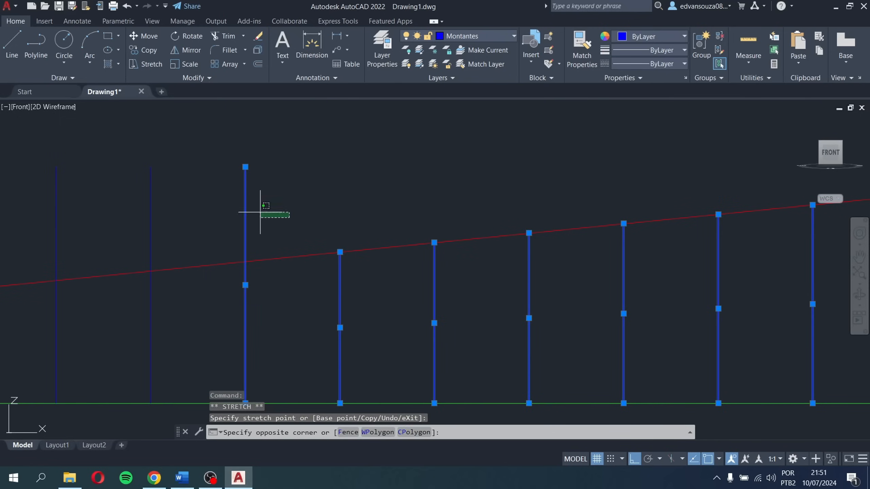
left_click(220, 190)
left_click(241, 167)
left_click(245, 167)
left_click(245, 167)
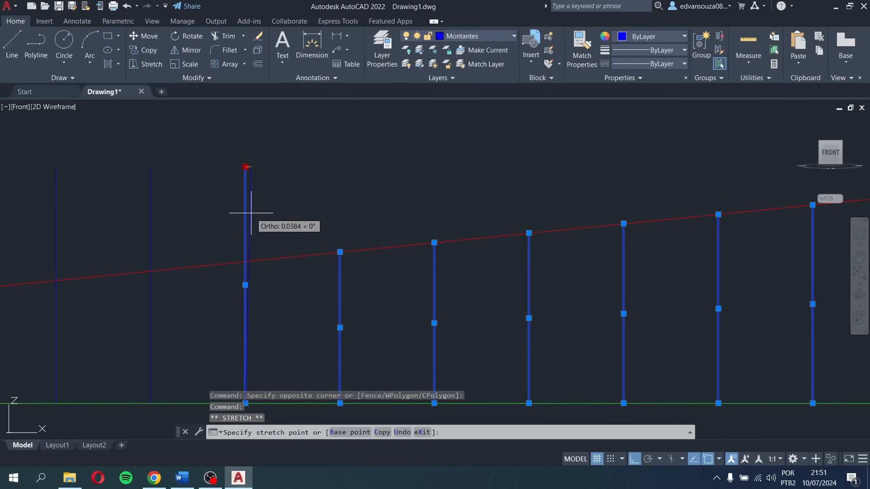
left_click(246, 261)
middle_click_drag(219, 260, 478, 241)
left_click(457, 216)
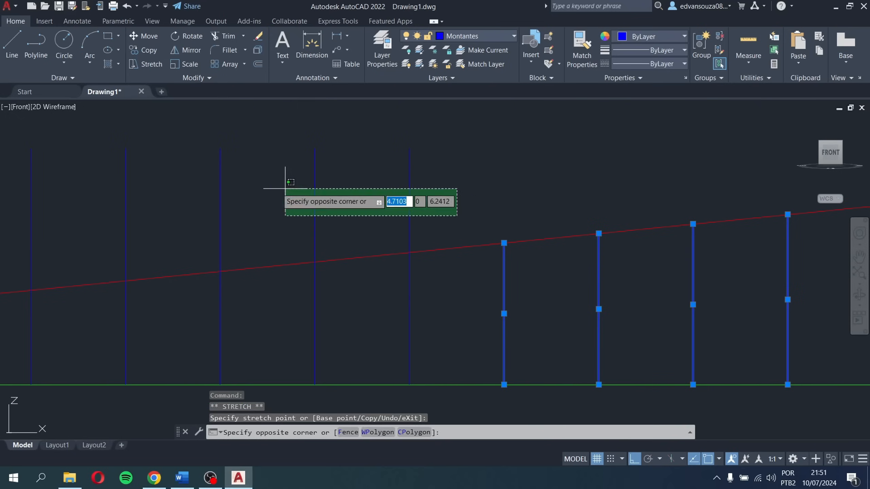
left_click(284, 188)
left_click(410, 149)
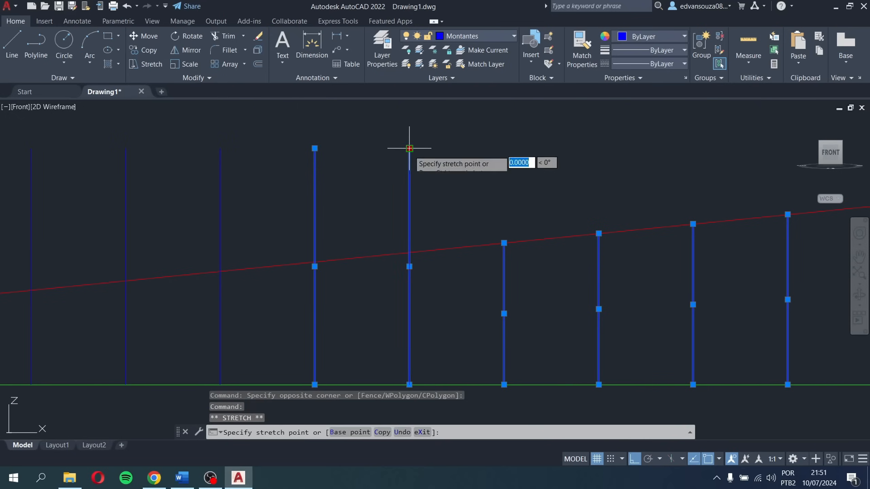
left_click(409, 253)
left_click(315, 149)
scroll(323, 241, "up", 3)
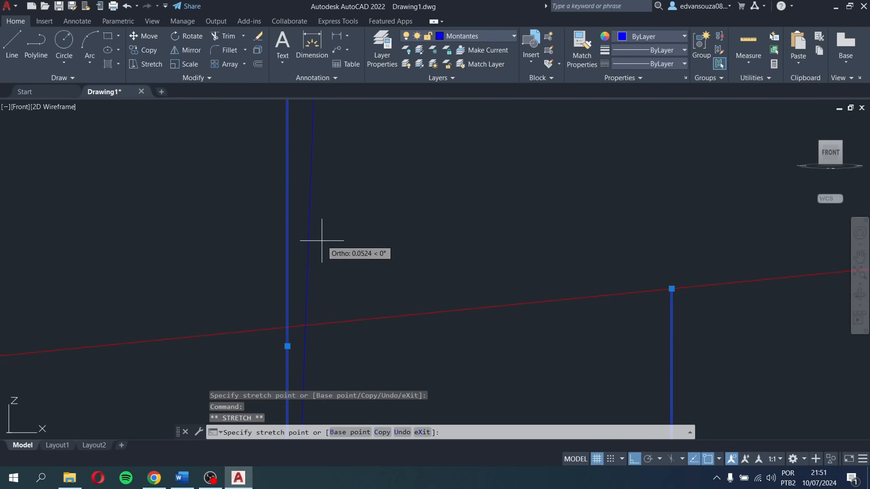
left_click(287, 327)
Step: Shorten the thirteenth, fourteenth and fifteenth intermediate verticals from the tall end to the upper chord
scroll(288, 328, "down", 4)
middle_click_drag(268, 298, 460, 278)
left_click(461, 278)
left_click(280, 258)
left_click(422, 237)
scroll(428, 315, "up", 3)
left_click(402, 302)
scroll(402, 303, "down", 4)
left_click(365, 256)
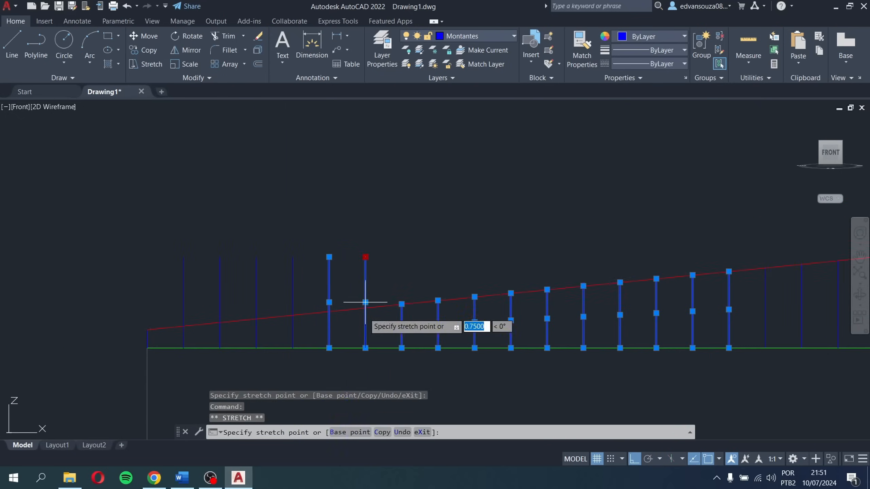
scroll(368, 320, "up", 4)
left_click(348, 231)
scroll(407, 240, "down", 3)
left_click(338, 158)
left_click(337, 244)
Step: Shorten the next two full-height verticals toward the short end, the sixteenth and seventeenth, to the upper chord
left_click(305, 227)
left_click(211, 196)
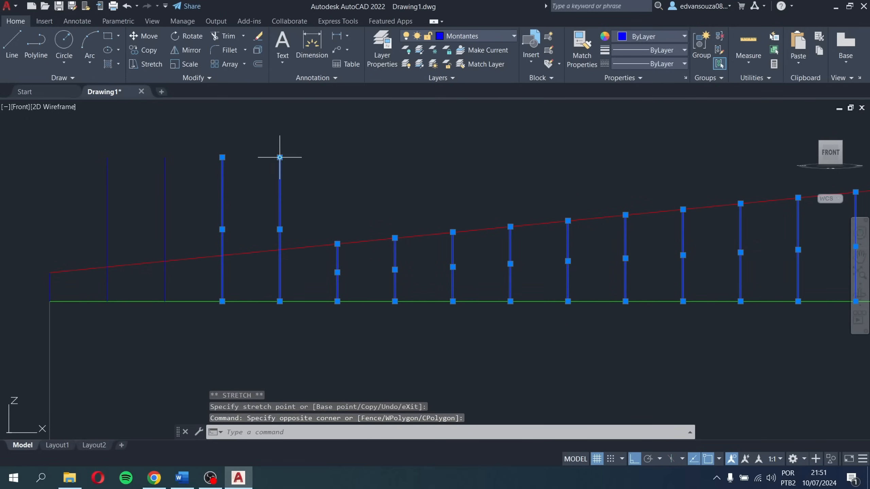
left_click(279, 157)
left_click(279, 250)
left_click(222, 157)
left_click(222, 255)
Step: Shorten the last two full-height verticals beside the short end to the upper chord and clear the selection
left_click(192, 220)
left_click(90, 173)
left_click(165, 157)
left_click(164, 261)
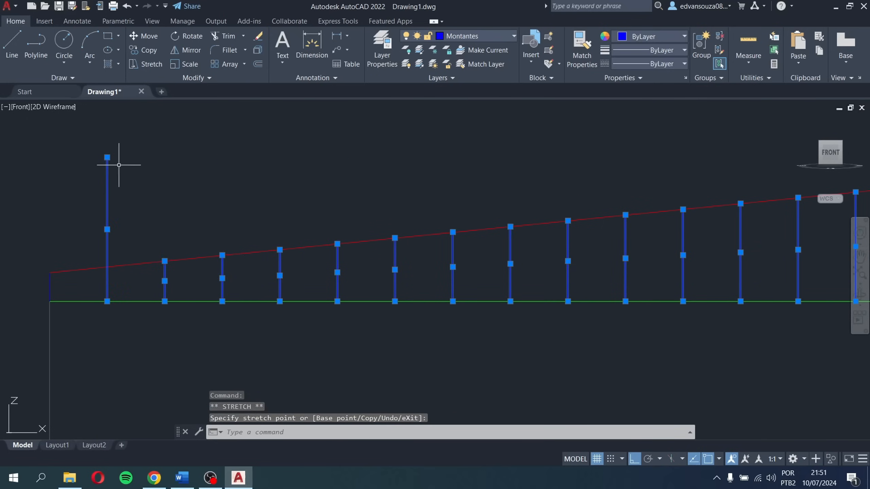
left_click(107, 157)
left_click(110, 263)
key("Escape")
key("Escape")
Step: Switch from the front view to the southeast isometric view of the frame
scroll(252, 194, "down", 5)
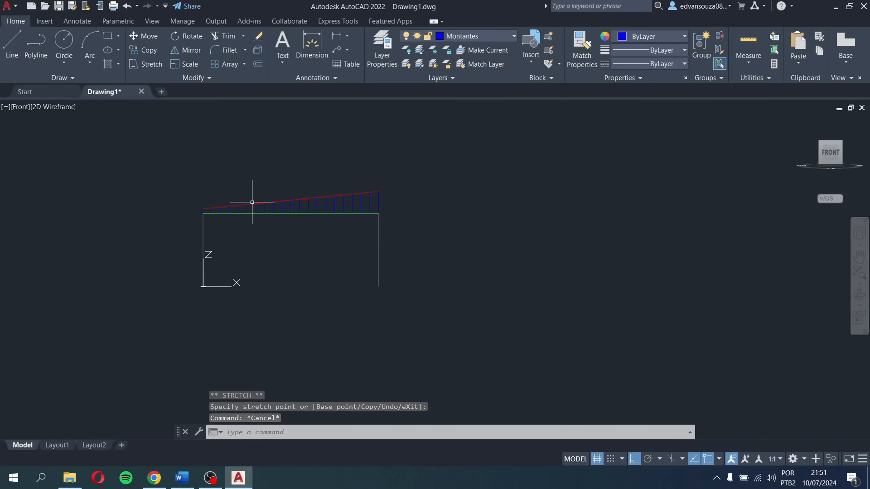
scroll(307, 214, "up", 5)
scroll(386, 263, "down", 5)
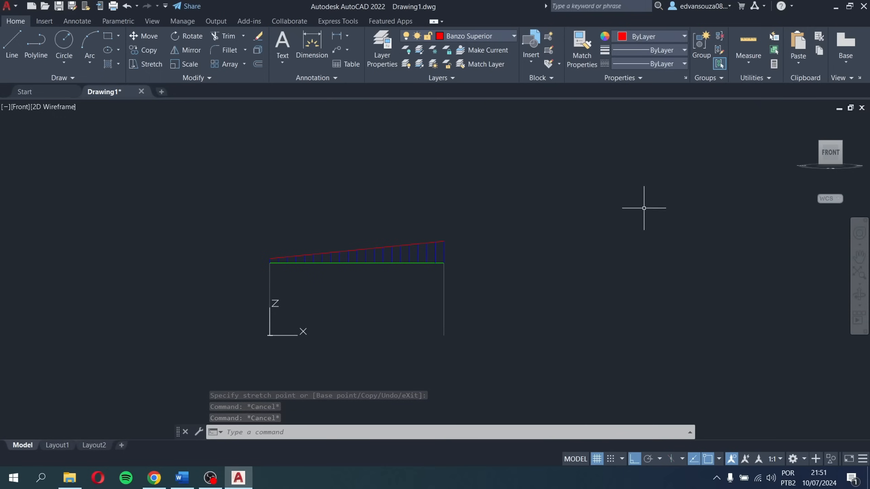
left_click(841, 143)
Step: Draw two crossing diagonals in the truss panel at the tall end, joining the opposite corners between its last two verticals
left_click(12, 44)
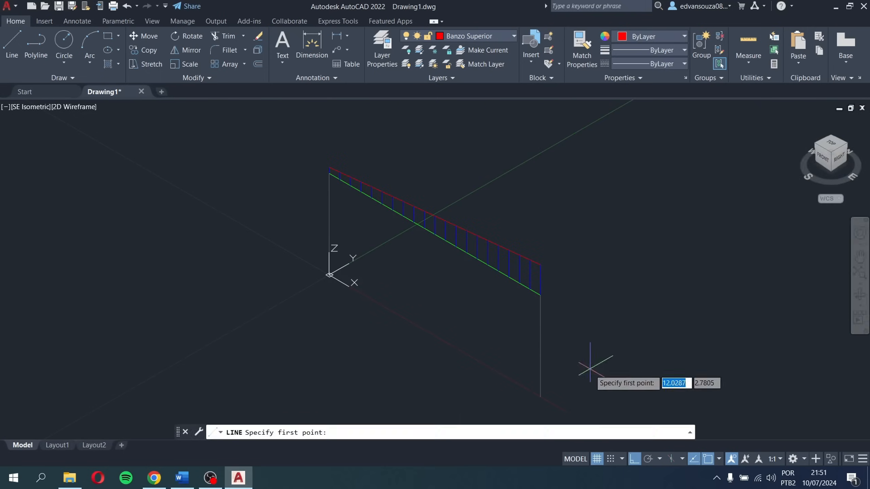
scroll(579, 356, "up", 7)
middle_click_drag(539, 301, 612, 390)
scroll(612, 389, "down", 5)
left_click(559, 317)
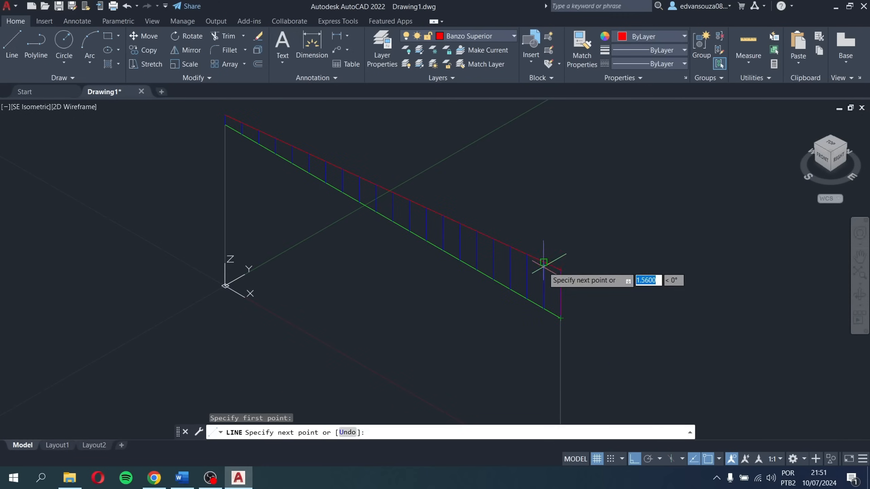
left_click(543, 262)
key("Escape")
key("space")
left_click(543, 307)
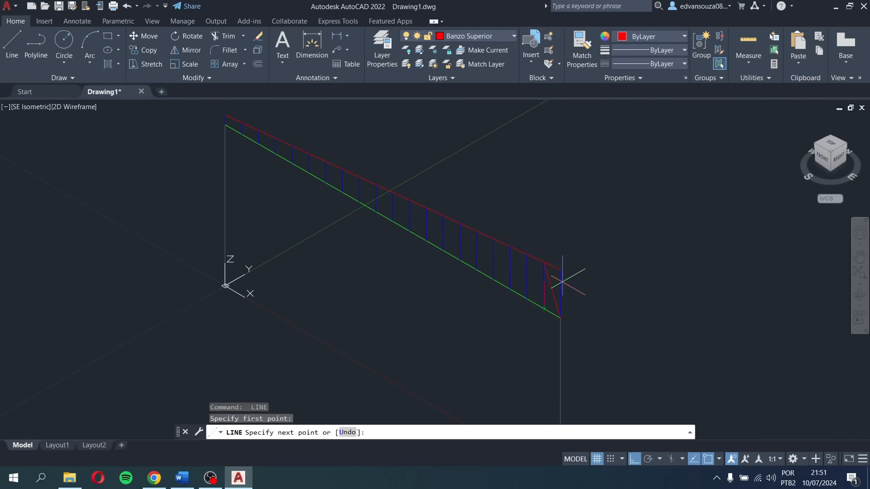
left_click(560, 270)
key("Escape")
Step: Delete the two crossing diagonals from the truss panel at the tall end
scroll(554, 279, "up", 2)
left_click(551, 290)
left_click(547, 296)
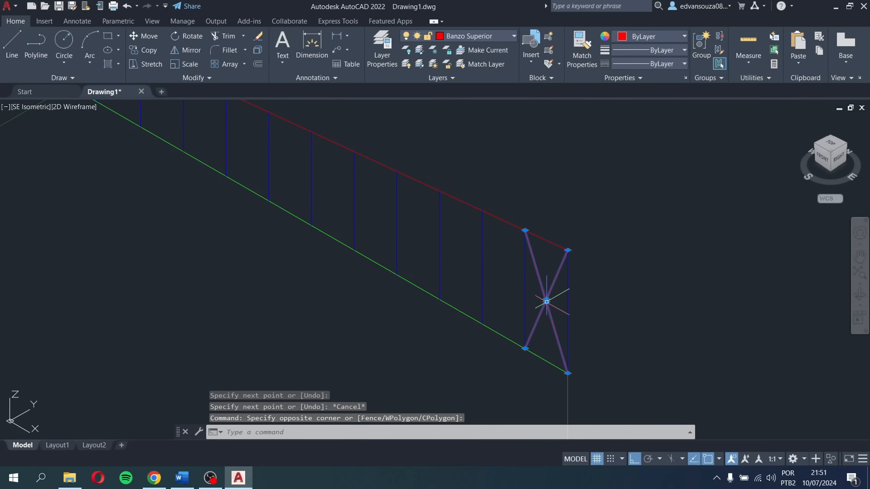
scroll(550, 311, "down", 4)
key("Delete")
scroll(552, 318, "up", 4)
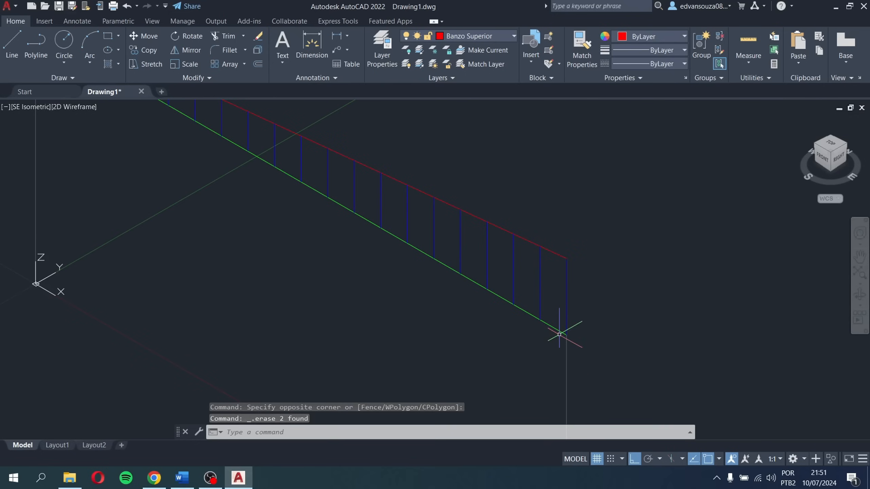
scroll(612, 311, "down", 3)
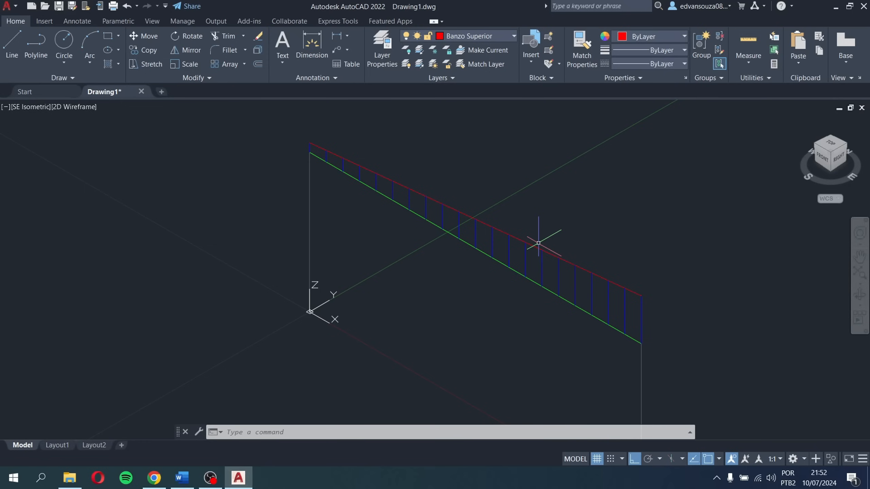
Step: Draw a trial diagonal from the lower corner of the tall end to the top of the adjacent vertical, and delete it
left_click(12, 44)
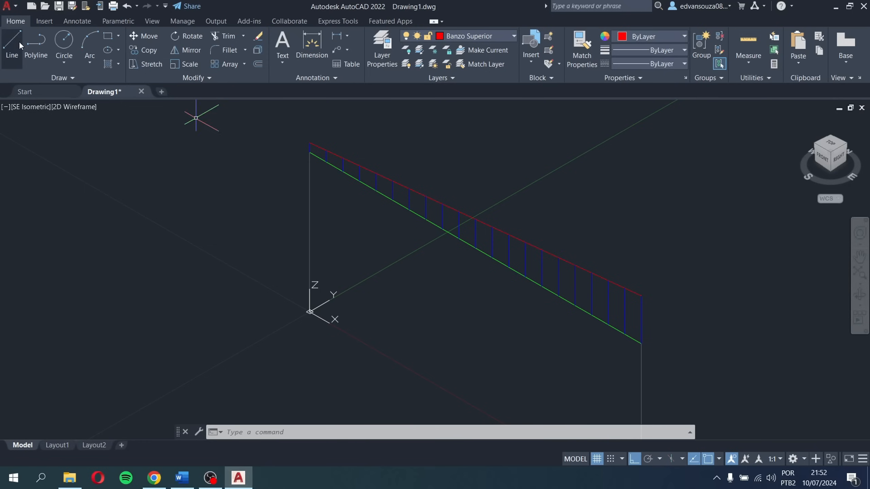
left_click(641, 343)
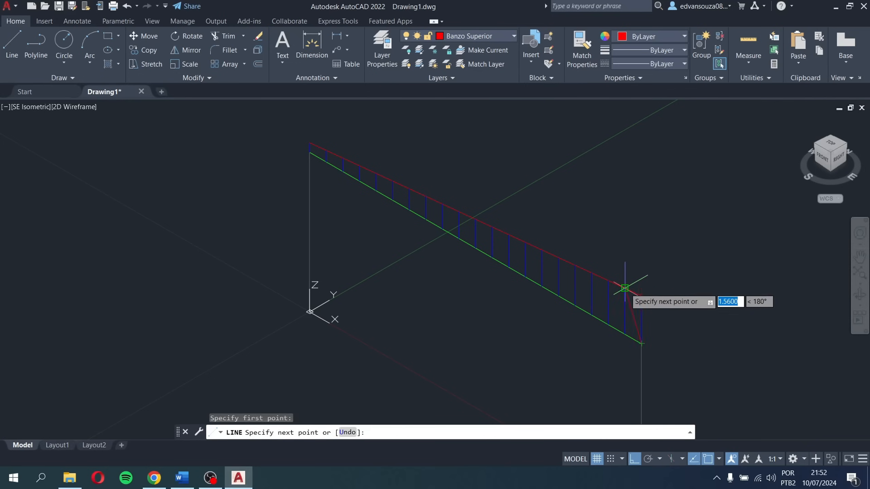
scroll(625, 288, "up", 5)
scroll(627, 289, "down", 5)
key("Escape")
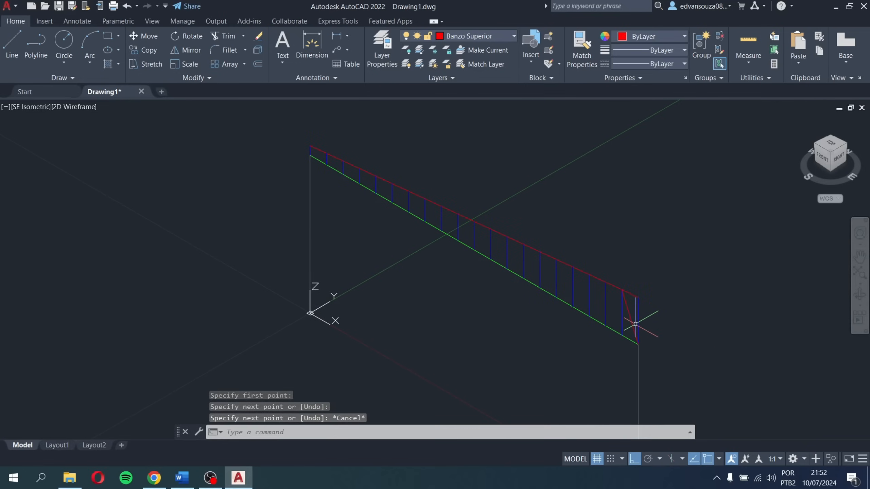
key("Escape")
left_click(629, 313)
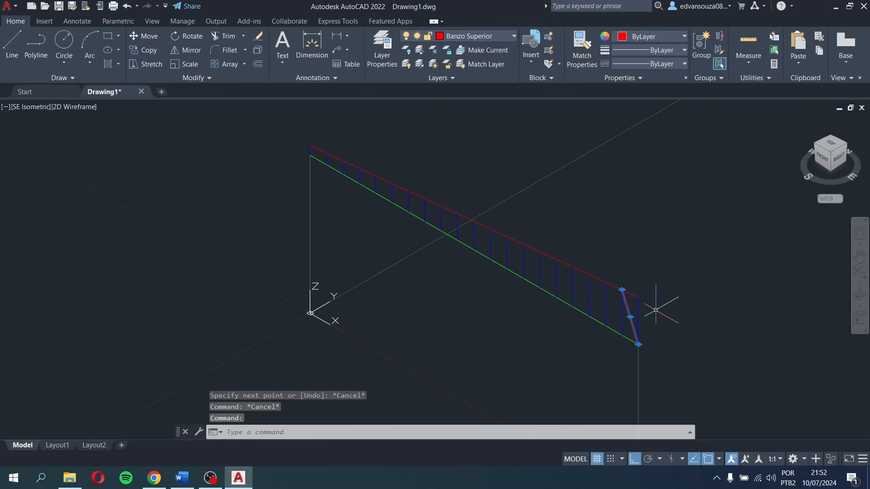
key("Delete")
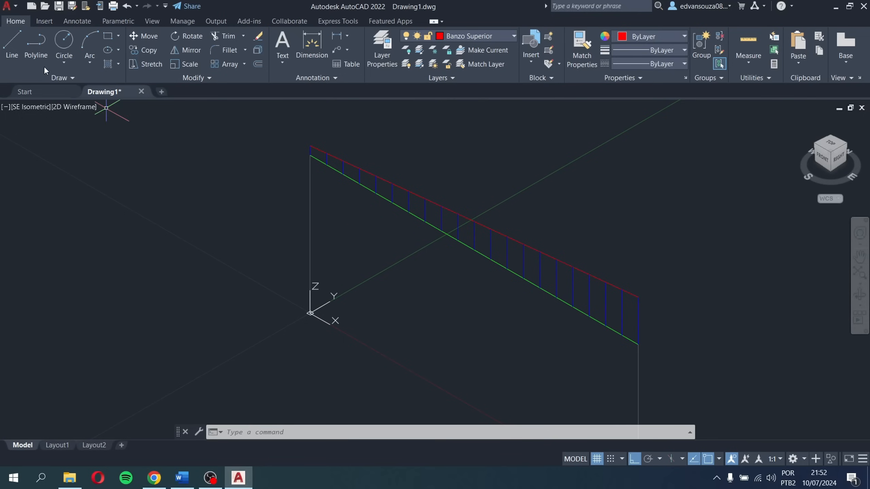
Step: With ortho turned off, draw a line from the tall end's lower chord corner to the top of the first intermediate vertical
left_click(14, 52)
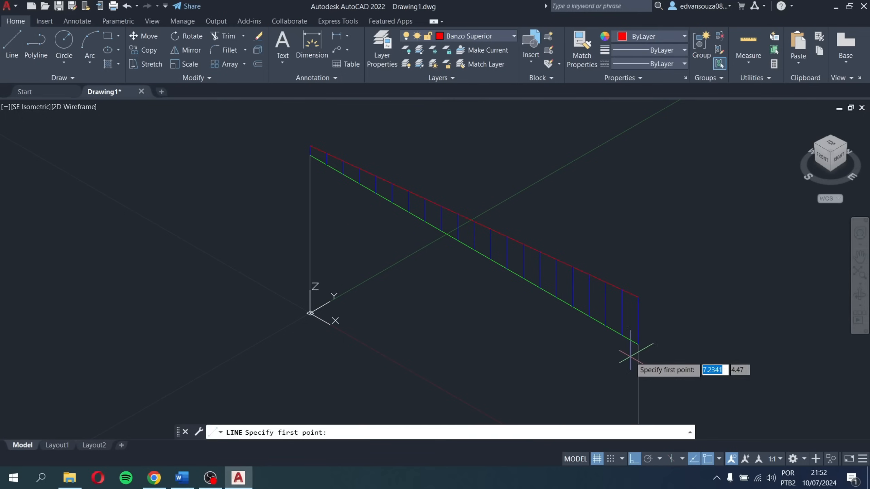
scroll(630, 356, "up", 2)
scroll(641, 349, "up", 1)
scroll(720, 291, "down", 3)
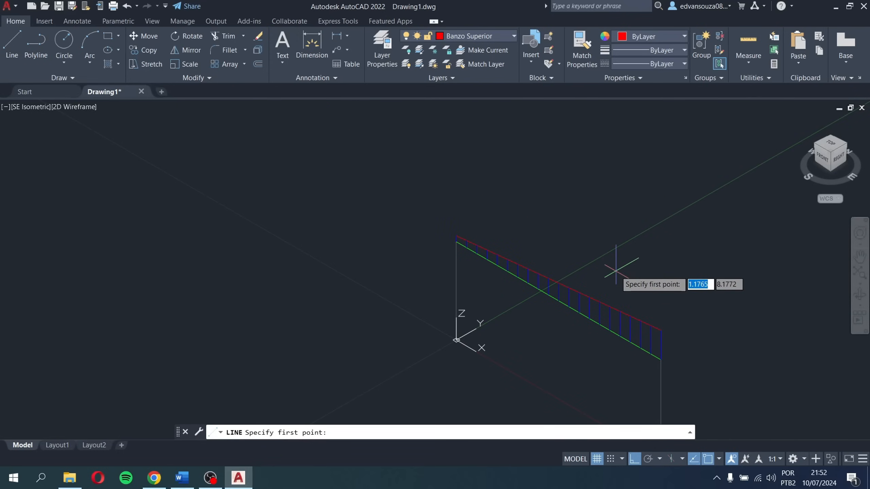
scroll(668, 343, "up", 4)
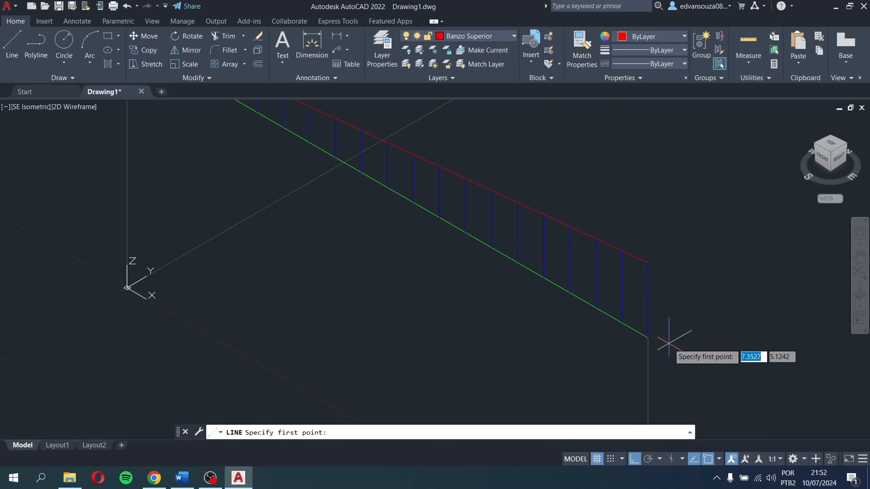
scroll(668, 340, "down", 1)
scroll(667, 345, "up", 2)
left_click(644, 339)
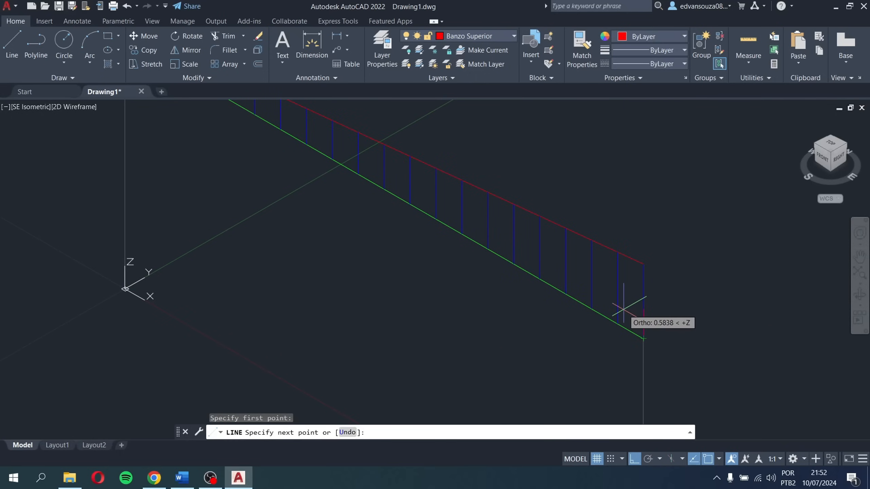
key("F8")
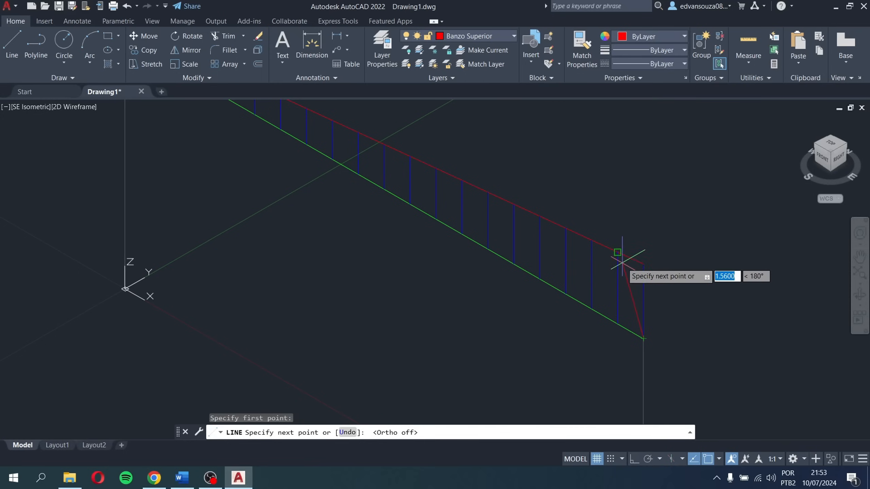
left_click(617, 252)
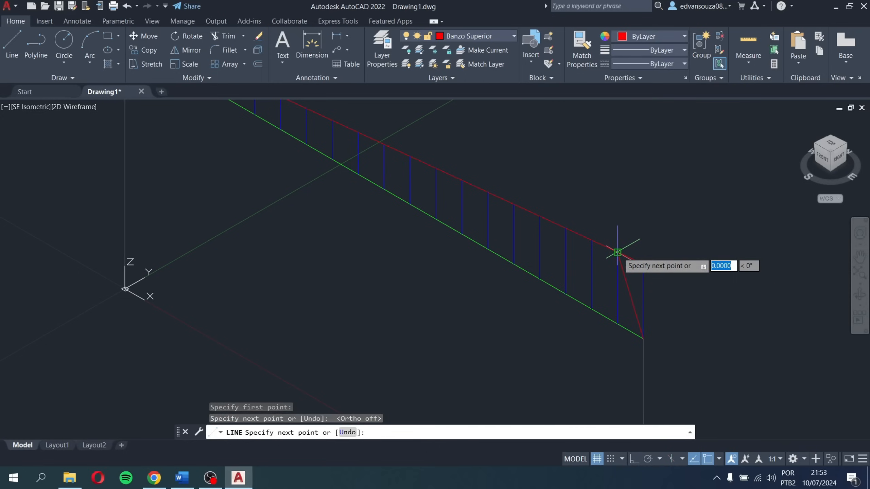
key("Escape")
Step: Draw parallel diagonals in the second and third panels from the tall end, each rising from the lower chord toward the short end
key("Return")
left_click(617, 323)
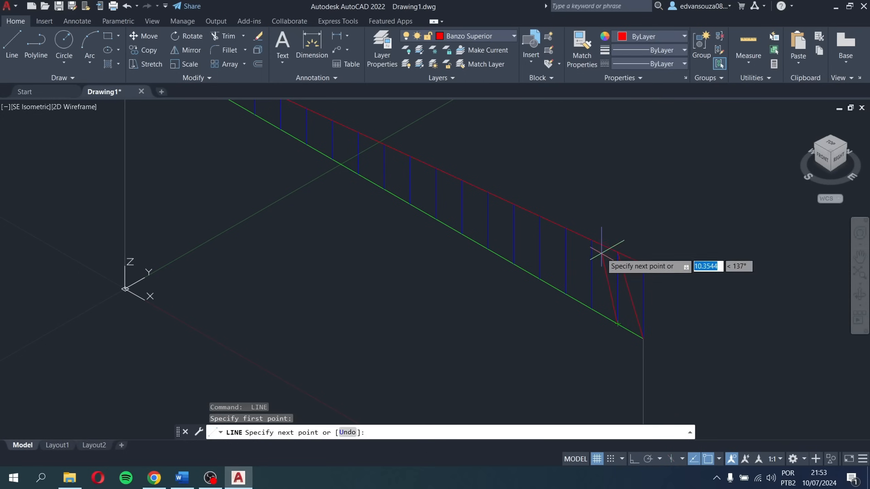
left_click(592, 241)
key("Escape")
key("Return")
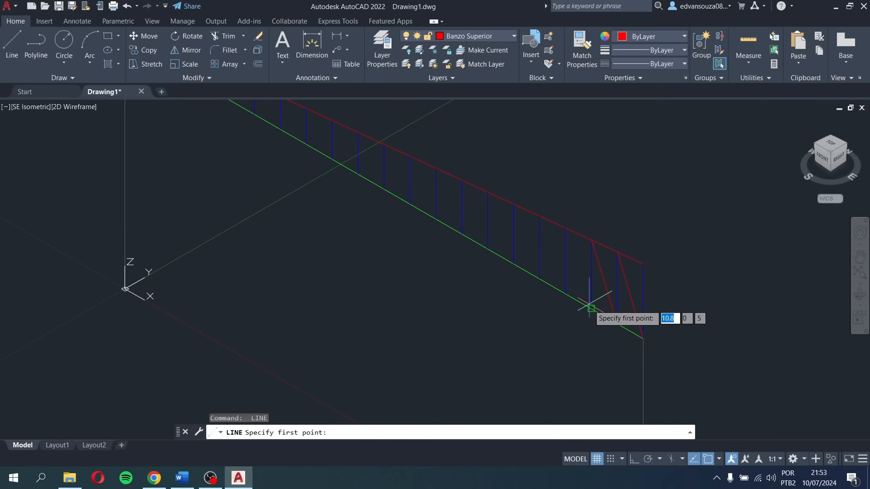
left_click(566, 228)
key("Escape")
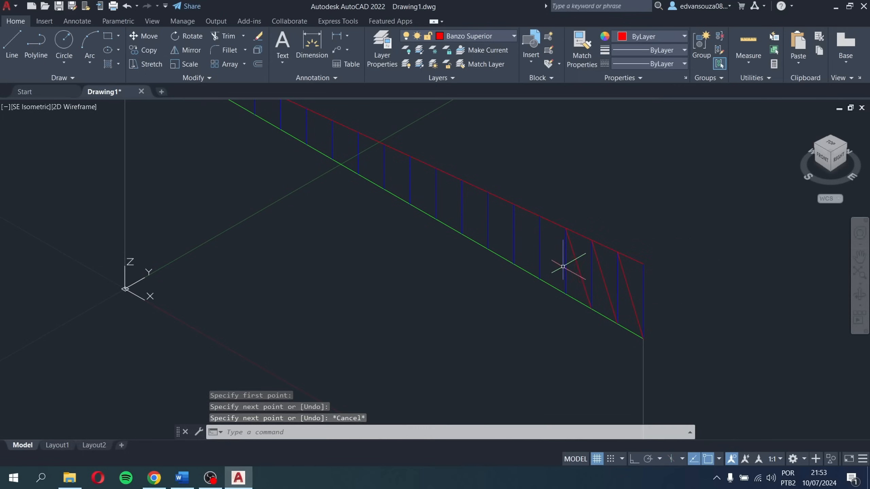
key("Return")
scroll(562, 291, "down", 4)
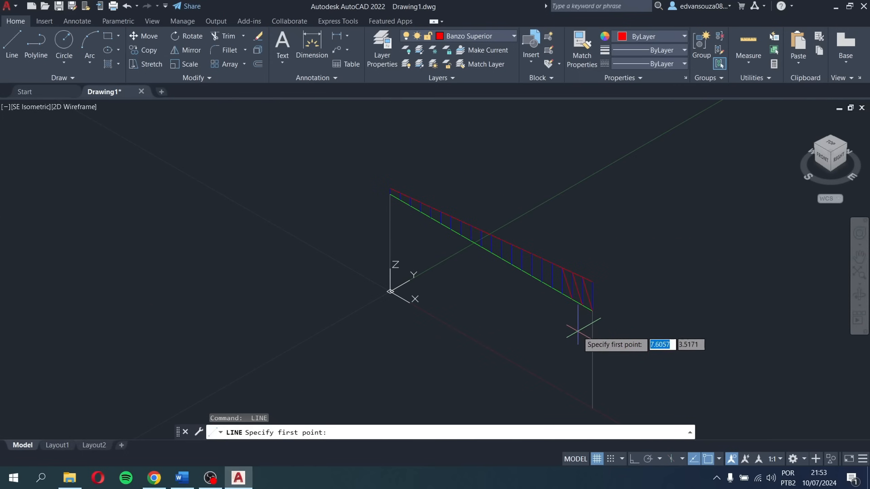
scroll(579, 329, "up", 2)
scroll(590, 276, "up", 2)
scroll(592, 272, "down", 3)
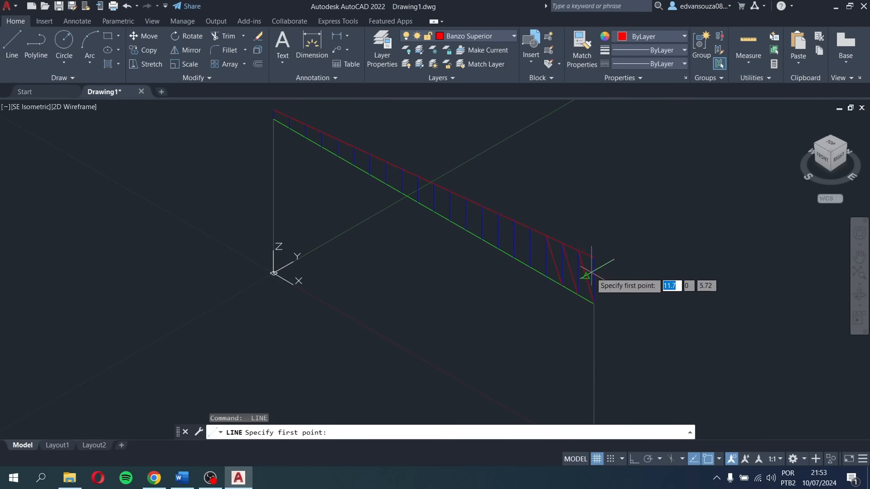
scroll(534, 272, "up", 5)
key("Escape")
key("Return")
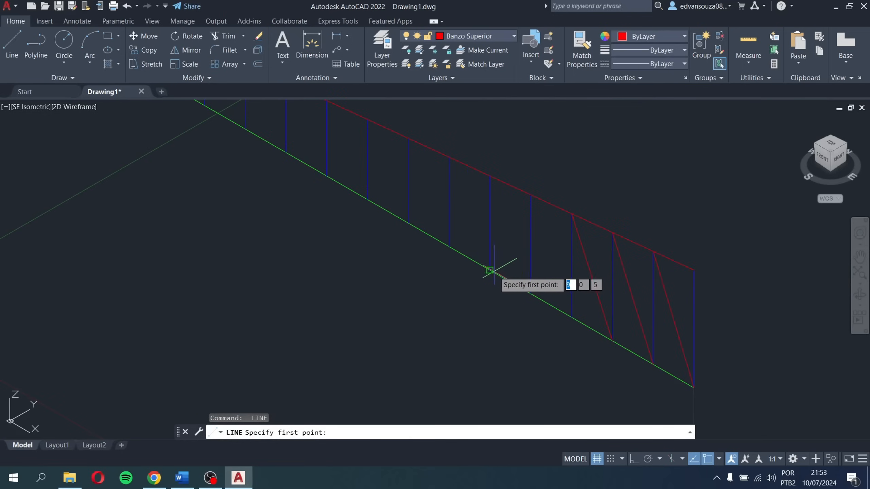
left_click(490, 271)
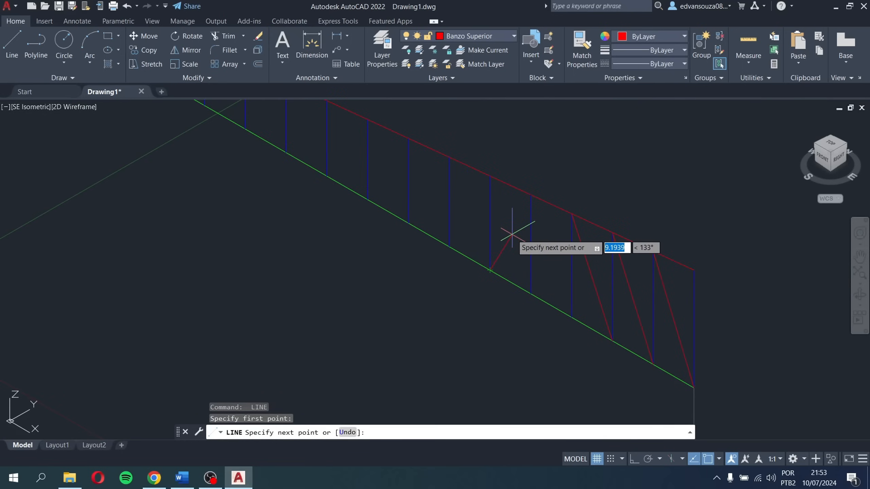
key("Escape")
scroll(496, 240, "down", 4)
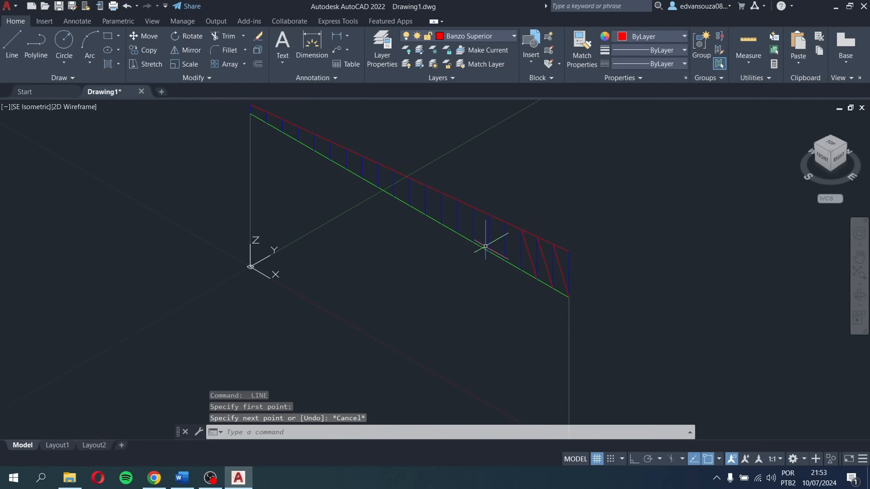
Step: Draw two oppositely sloped diagonals, from the bottoms of the seventh and sixth intermediate verticals to the tops of the sixth and fifth
scroll(469, 240, "up", 3)
key("Return")
left_click(452, 229)
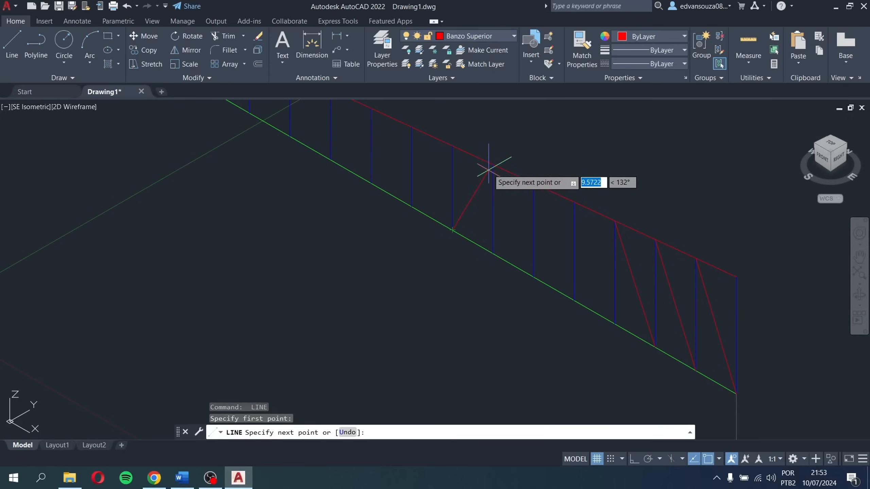
scroll(493, 164, "down", 4)
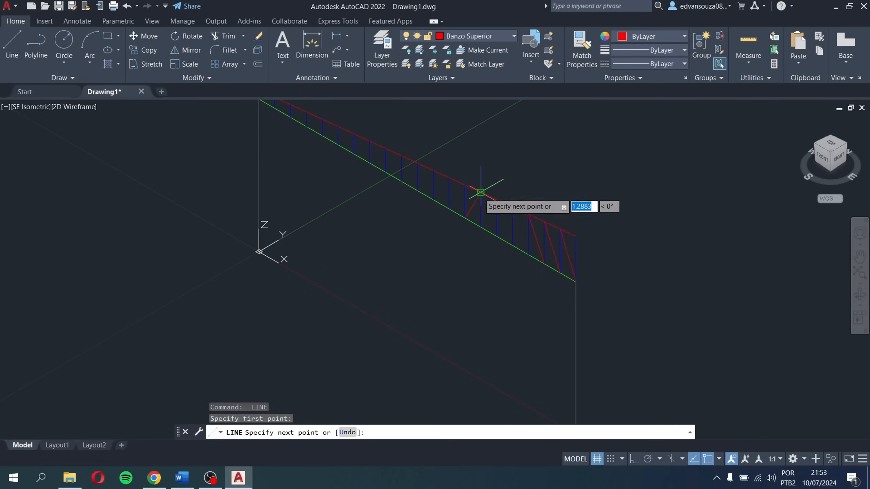
left_click(481, 193)
key("Escape")
key("Return")
left_click(481, 227)
left_click(496, 201)
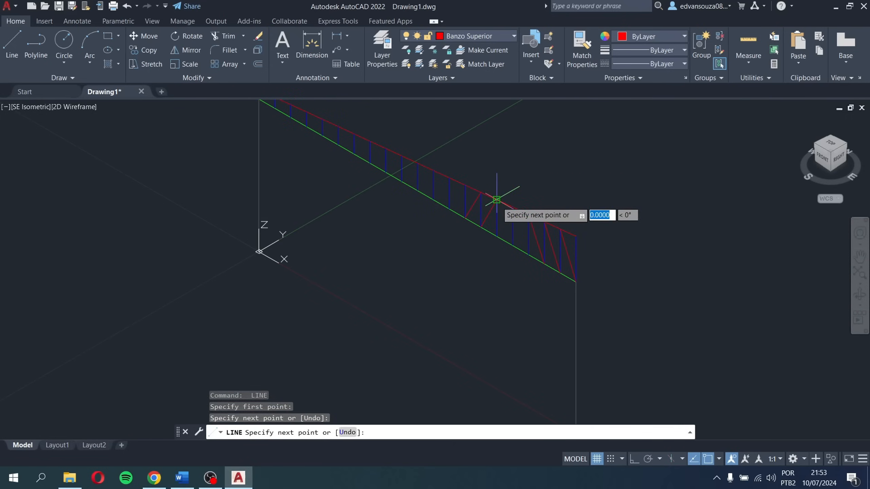
key("Escape")
key("Return")
left_click(495, 236)
key("Escape")
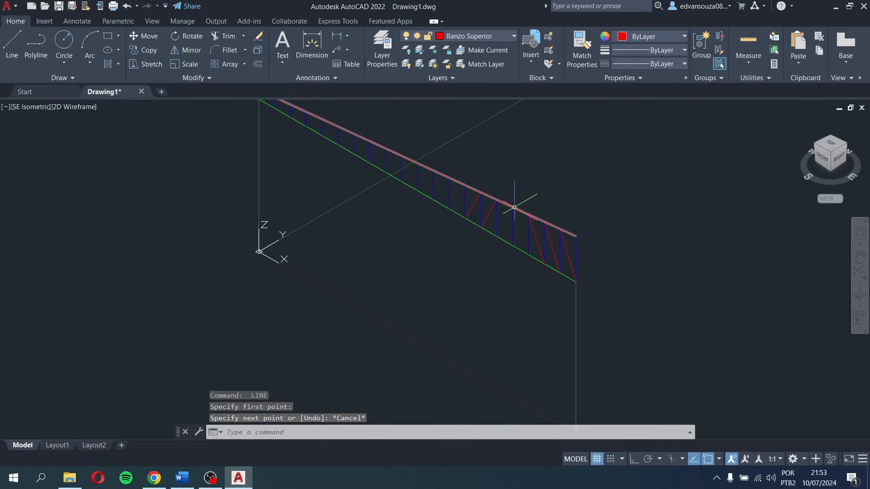
Step: Delete the two oppositely sloped diagonals in the middle of the truss
scroll(490, 221, "up", 2)
left_click(493, 230)
left_click(452, 181)
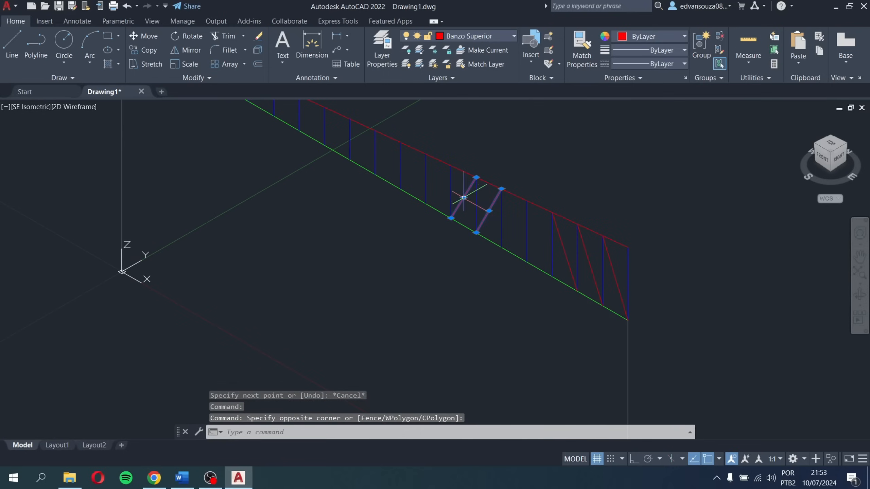
middle_click_drag(466, 195, 491, 235)
scroll(551, 248, "down", 5)
scroll(562, 271, "up", 5)
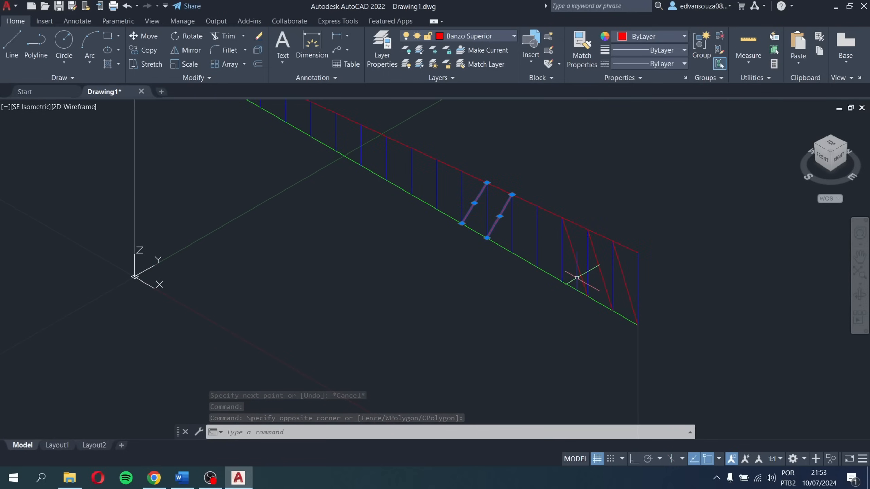
key("Delete")
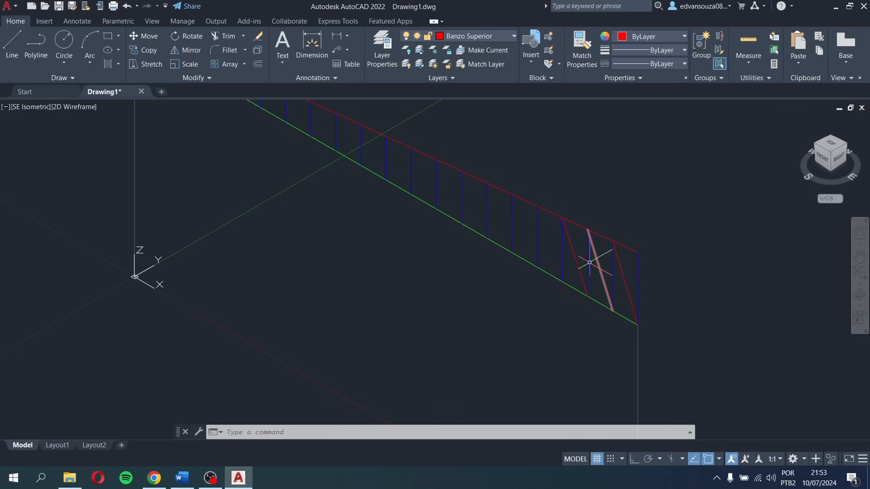
scroll(584, 251, "down", 2)
scroll(604, 280, "up", 2)
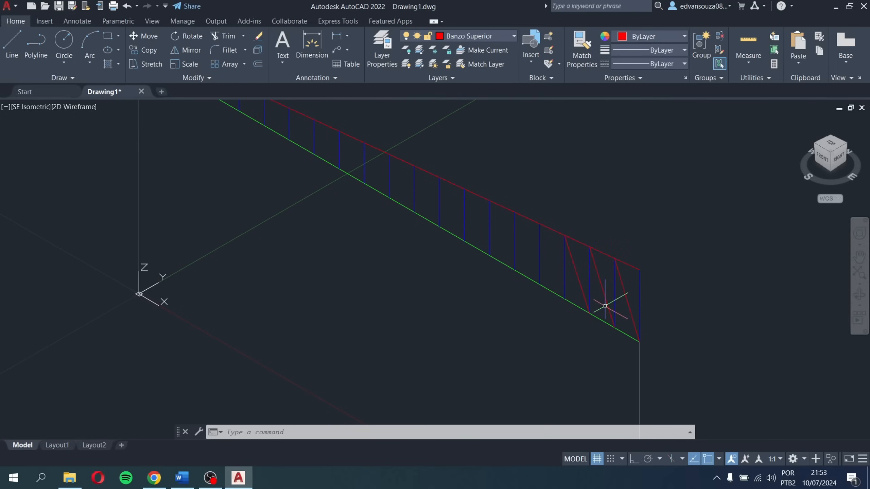
Step: Draw two parallel diagonals from the bottoms of the sixth and fifth intermediate verticals to the tops of the fifth and fourth
left_click(12, 44)
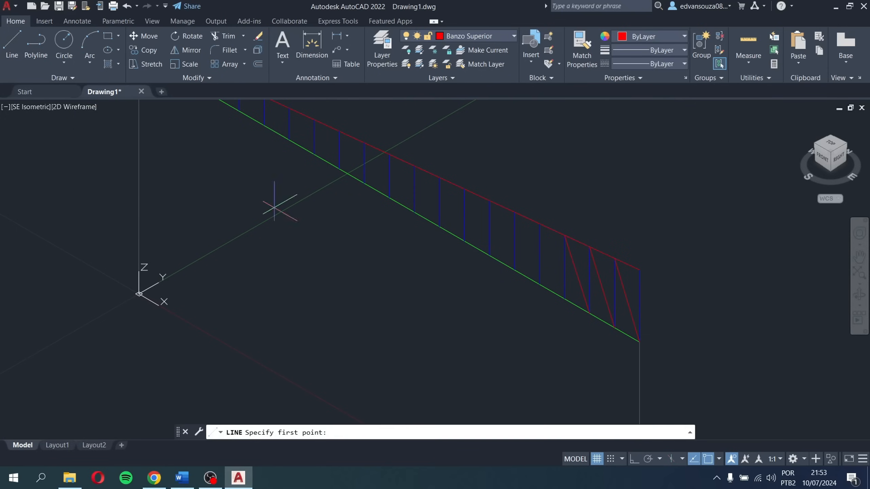
left_click(489, 255)
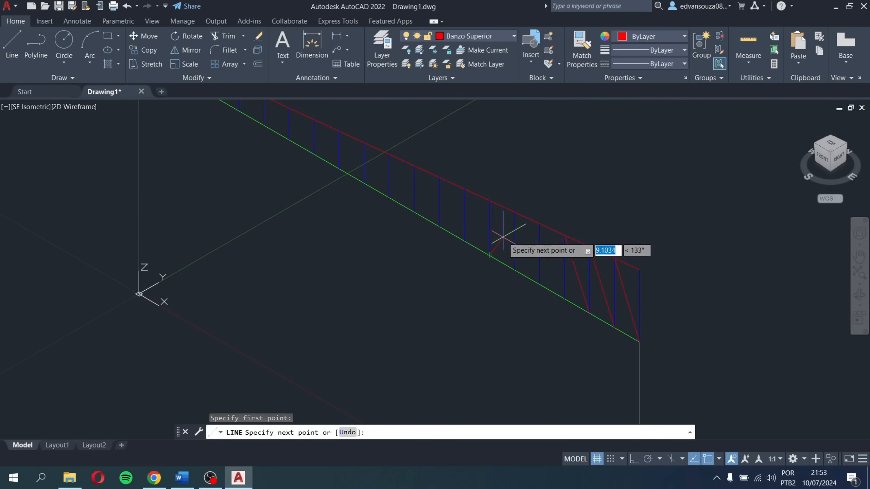
left_click(514, 212)
key("Return")
key("Return")
left_click(515, 269)
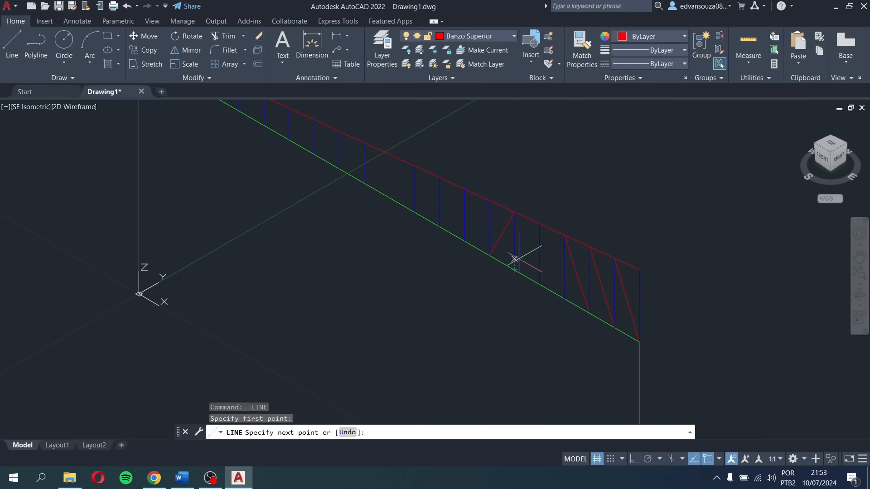
left_click(539, 224)
key("Escape")
Step: Delete the two diagonals that rise toward the tall end from the bottoms of the fifth and sixth intermediate verticals
left_click(524, 256)
left_click(529, 248)
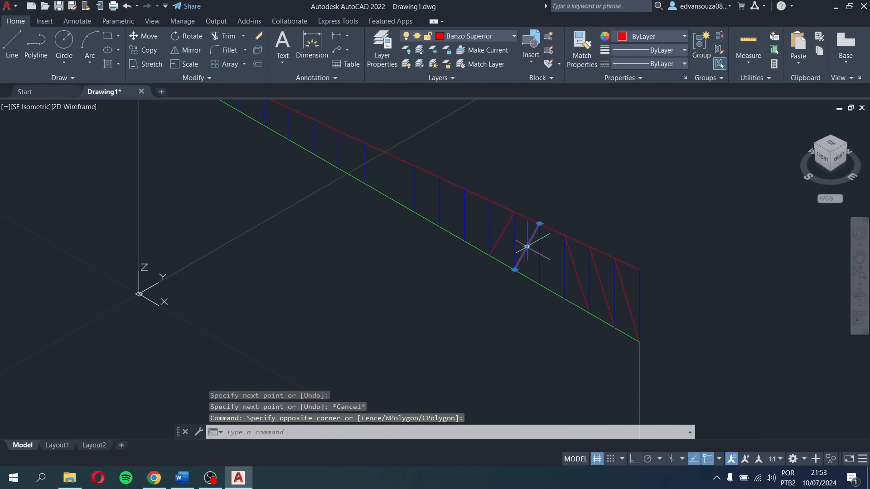
left_click(506, 241)
left_click(496, 228)
key("Delete")
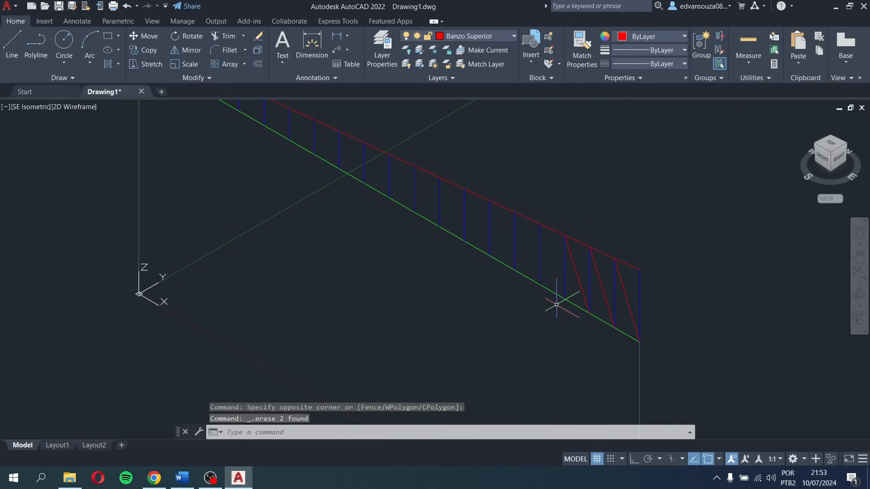
Step: Draw parallel diagonals in the fourth, fifth and sixth panels from the tall end, each rising from the lower chord toward the short end
left_click(12, 45)
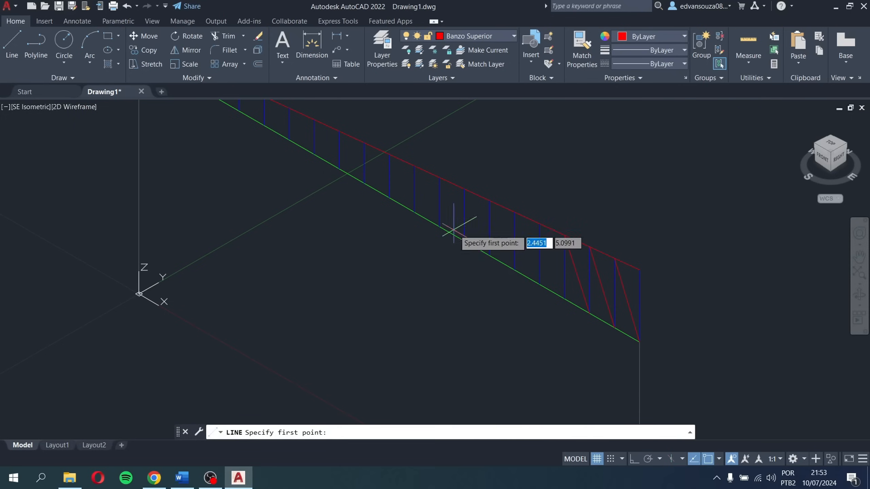
left_click(564, 299)
left_click(539, 224)
key("Return")
key("Return")
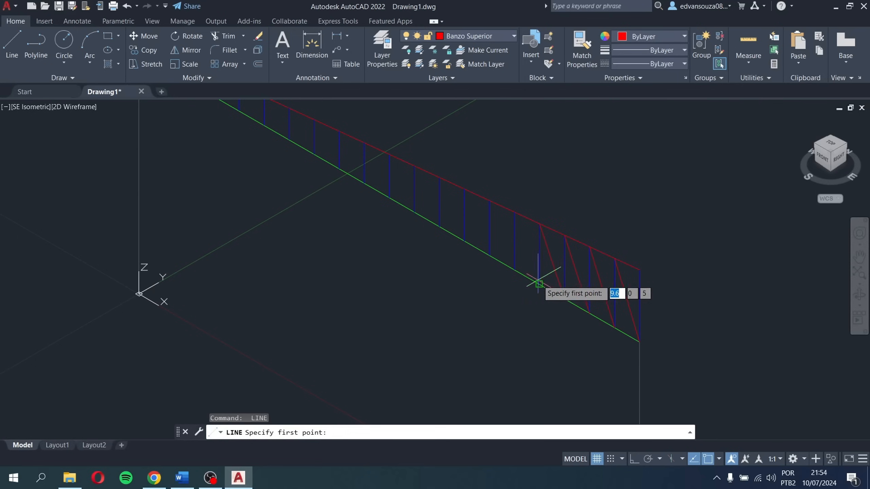
left_click(539, 284)
left_click(515, 213)
key("Return")
key("Return")
left_click(515, 270)
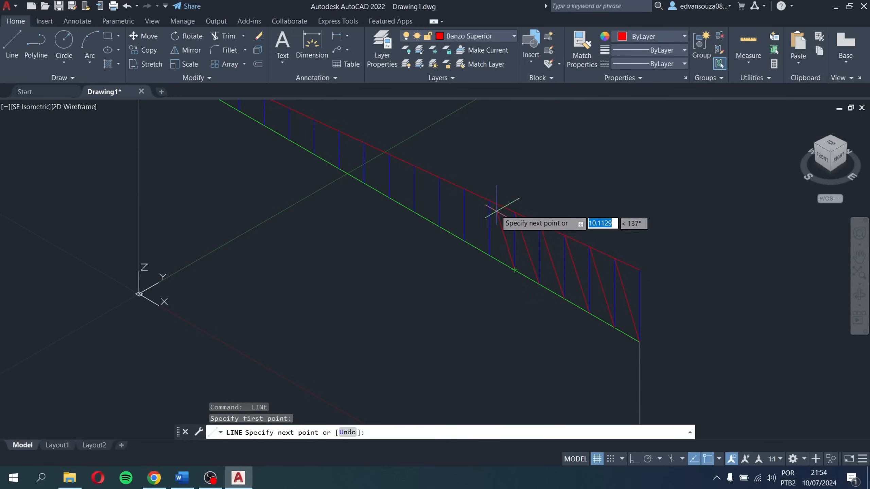
left_click(489, 202)
key("Return")
Step: Continue the parallel diagonals through the seventh, eighth and ninth panels, joining each vertical's bottom to the top of the next vertical
key("Return")
left_click(490, 256)
left_click(465, 189)
key("Return")
key("Return")
left_click(465, 241)
left_click(439, 178)
left_click(440, 227)
left_click(414, 166)
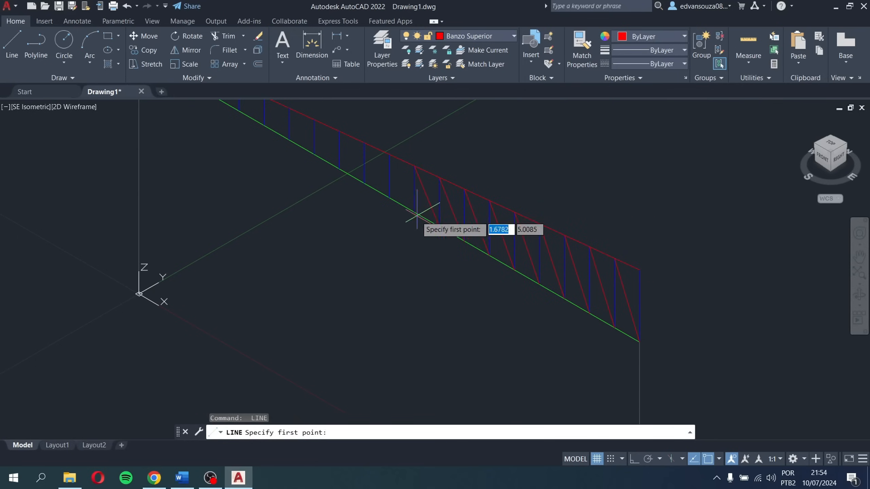
Step: Draw the tenth panel's diagonal from the bottom of the ninth intermediate vertical to the top of the tenth
left_click(414, 212)
left_click(390, 154)
scroll(411, 165, "up", 5)
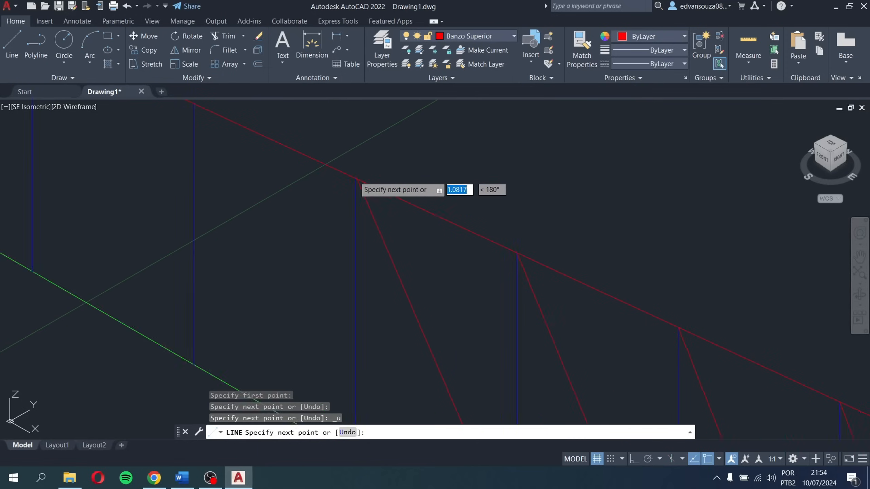
Step: Undo the misplaced line segment and draw the next two truss diagonals, each from a bottom-chord node to the neighbouring top-chord node towards the shallow end
key("ctrl+z")
key("Escape")
key("Return")
left_click(354, 301)
left_click(291, 164)
key("Escape")
key("Return")
left_click(292, 264)
left_click(229, 135)
key("Escape")
key("Return")
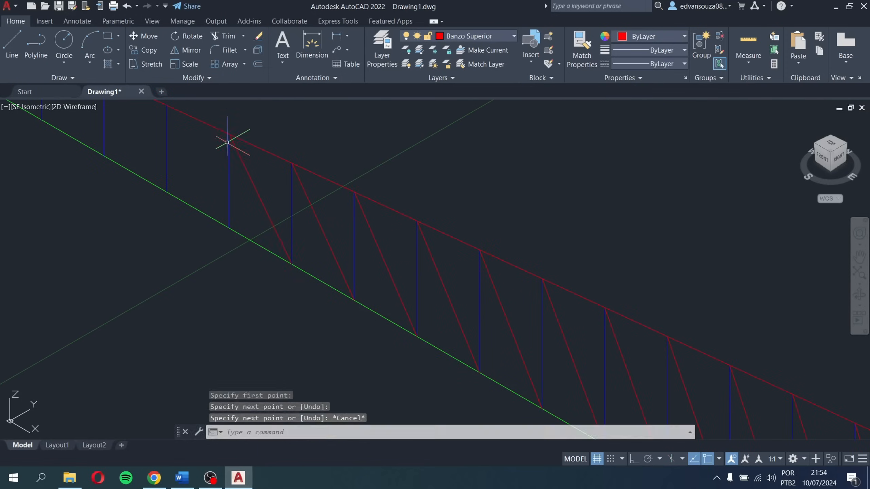
Step: Draw three more parallel diagonals in the consecutive middle panels, from bottom-chord nodes up to the adjacent top-chord nodes
left_click(328, 289)
left_click(289, 213)
key("Escape")
key("Return")
left_click(289, 265)
left_click(250, 196)
key("Escape")
key("Return")
left_click(250, 244)
left_click(211, 178)
key("Escape")
key("Return")
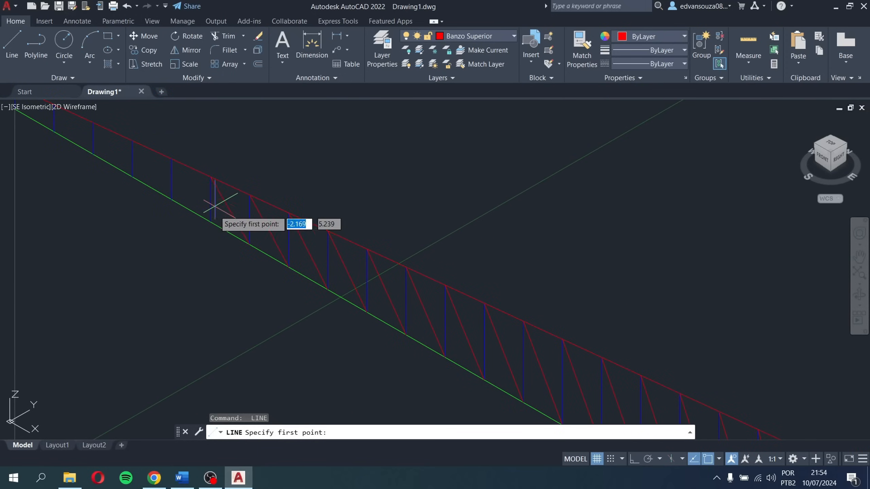
Step: Continue the same diagonal pattern through the panels up to the third panel from the truss's shallow end
key("Return")
left_click(172, 199)
left_click(132, 140)
key("Escape")
key("Return")
middle_click_drag(132, 141, 223, 213)
left_click(223, 249)
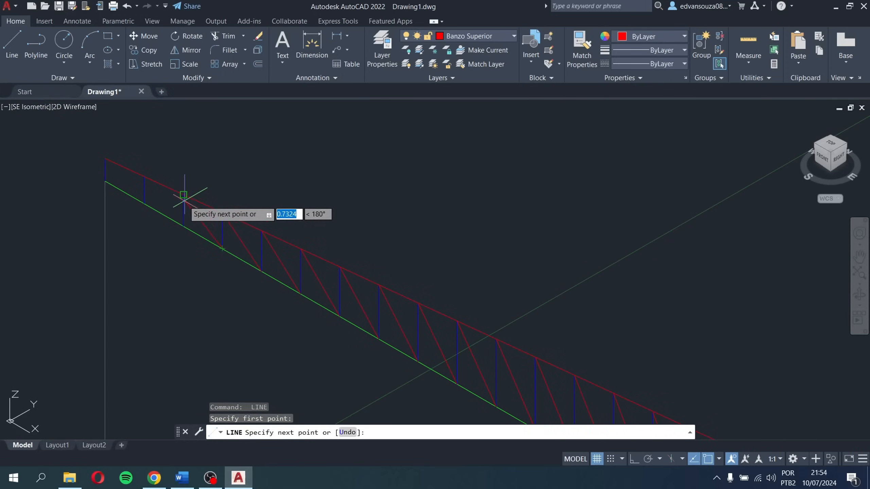
left_click(182, 198)
Step: Draw the diagonals of the last two panels at the shallow end, finishing at the top of the end vertical
key("Escape")
key("Return")
left_click(183, 226)
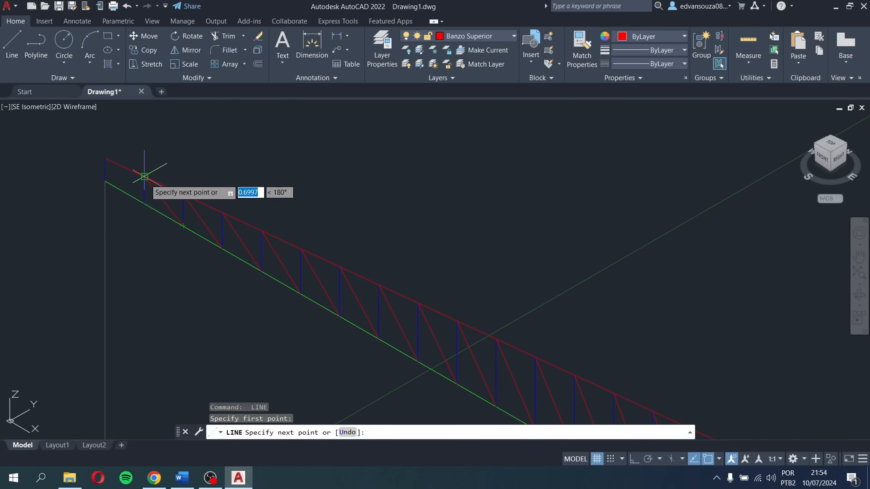
left_click(144, 177)
key("Escape")
key("Return")
left_click(144, 203)
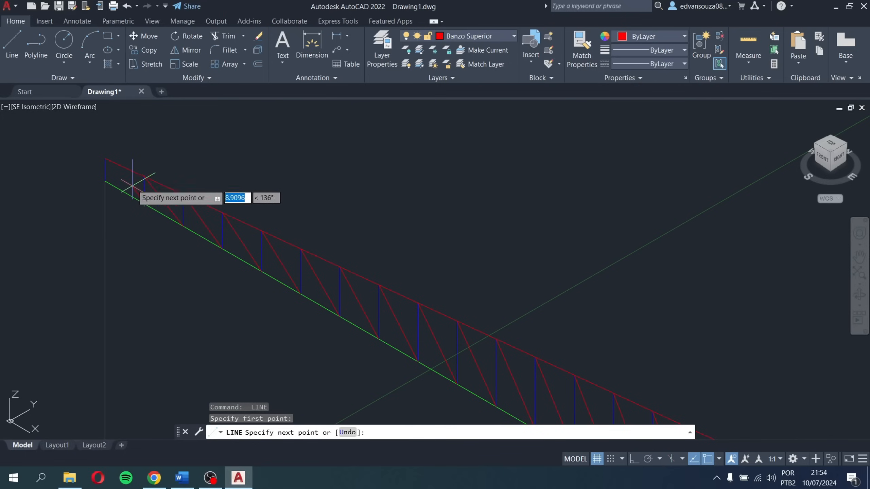
left_click(105, 158)
key("Escape")
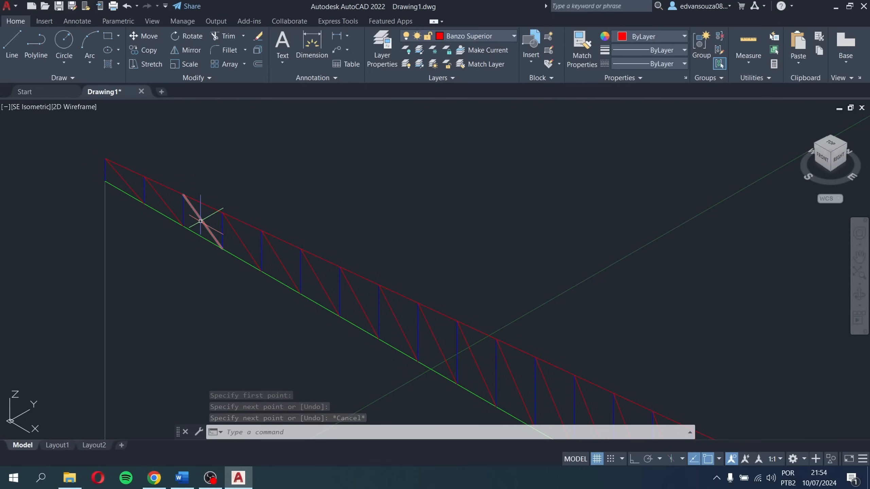
Step: Draw opposing diagonals in the first two panels at the shallow end to form X bracing
left_click(12, 45)
scroll(118, 200, "up", 3)
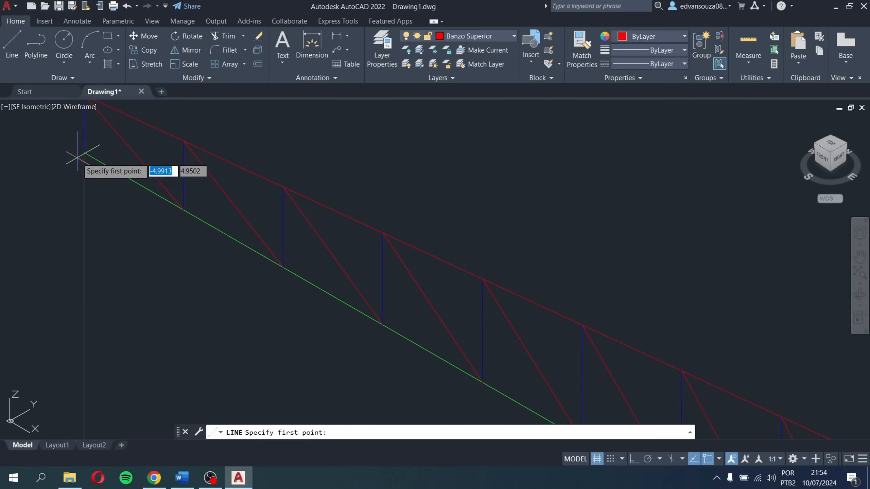
left_click(85, 150)
middle_click_drag(168, 142, 180, 190)
left_click(195, 186)
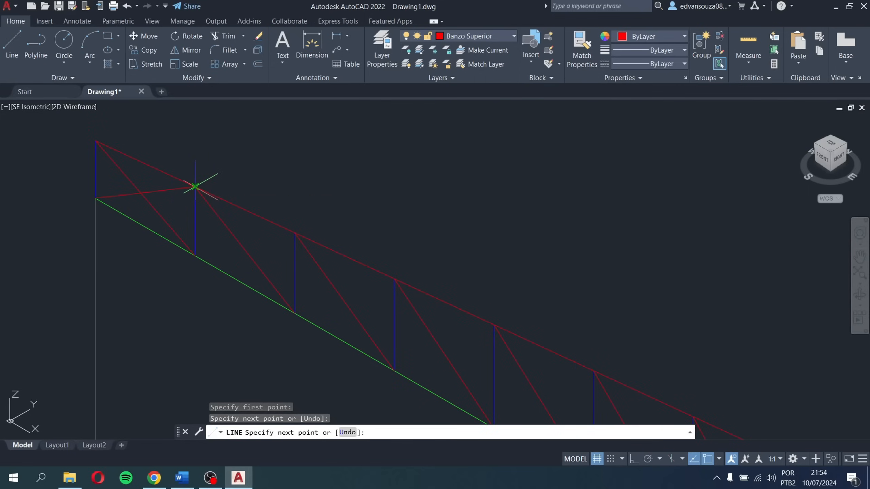
key("Return")
key("Return")
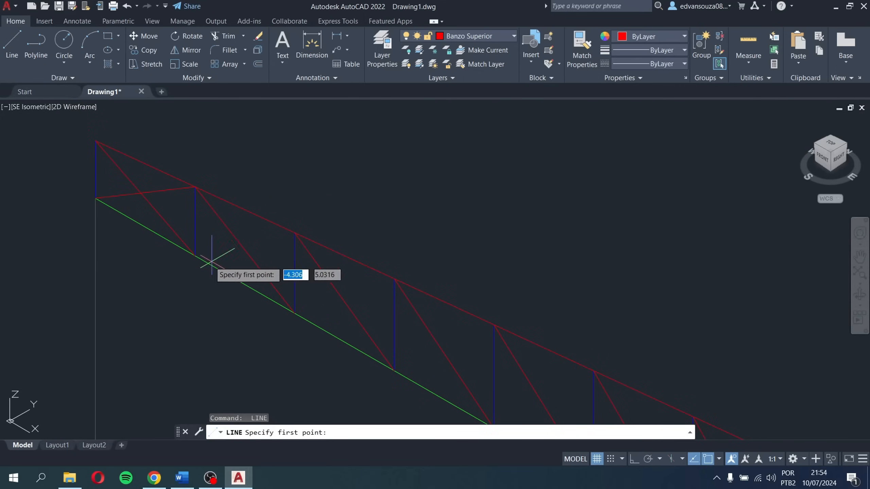
left_click(195, 255)
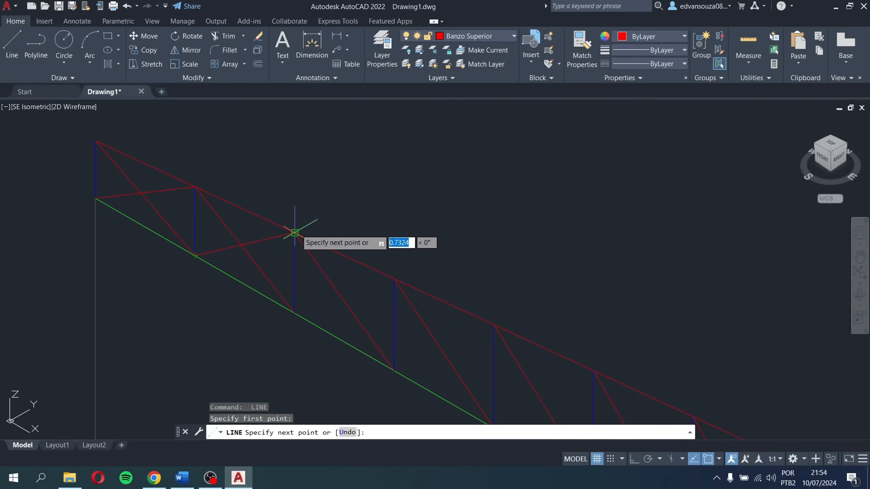
key("Escape")
scroll(277, 237, "down", 4)
scroll(218, 215, "up", 2)
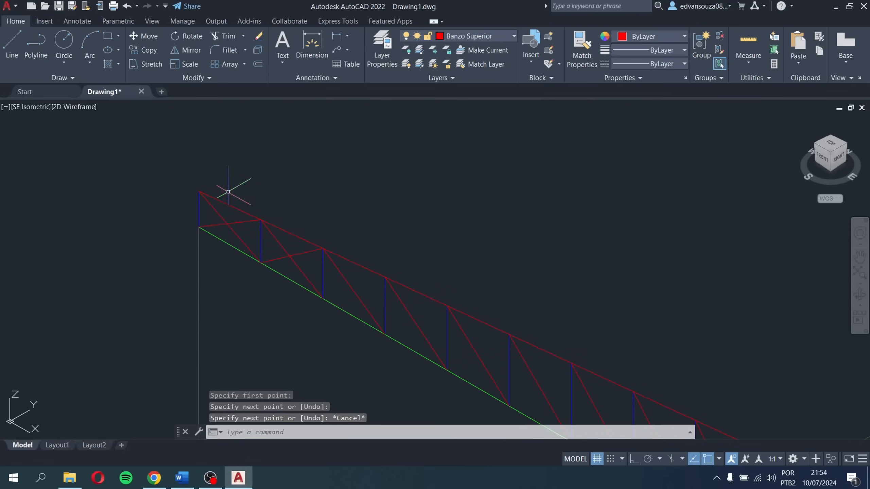
Step: Draw short braces in the two deepest panels, from each diagonal's midpoint to the top-chord node on the deep-end side
scroll(264, 226, "down", 4)
middle_click_drag(416, 265, 342, 221)
scroll(339, 219, "down", 4)
key("Return")
scroll(442, 289, "up", 6)
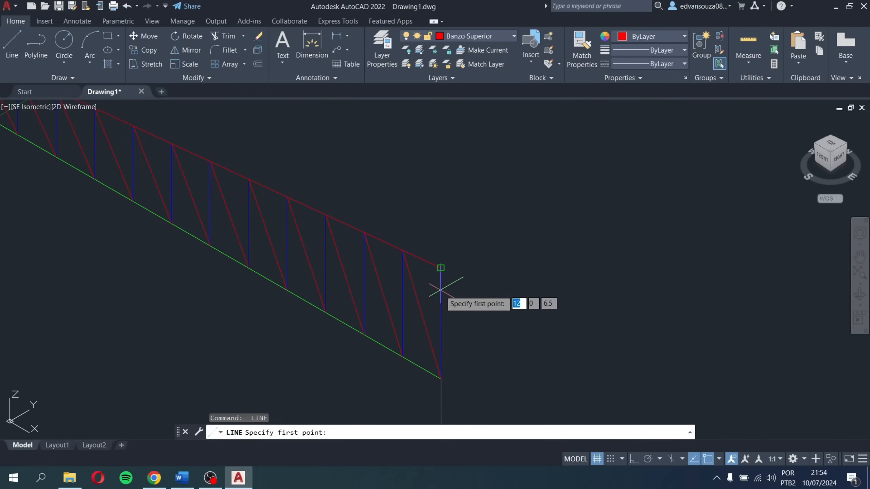
left_click(422, 315)
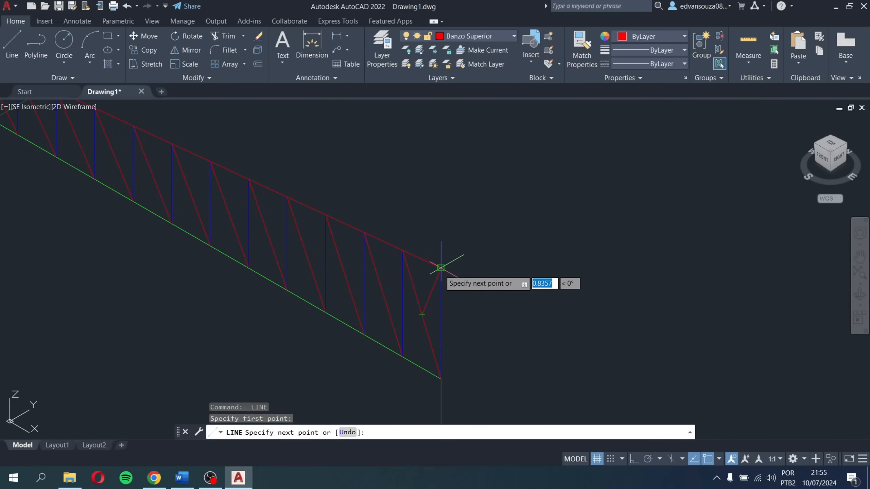
left_click(442, 268)
key("Escape")
key("Return")
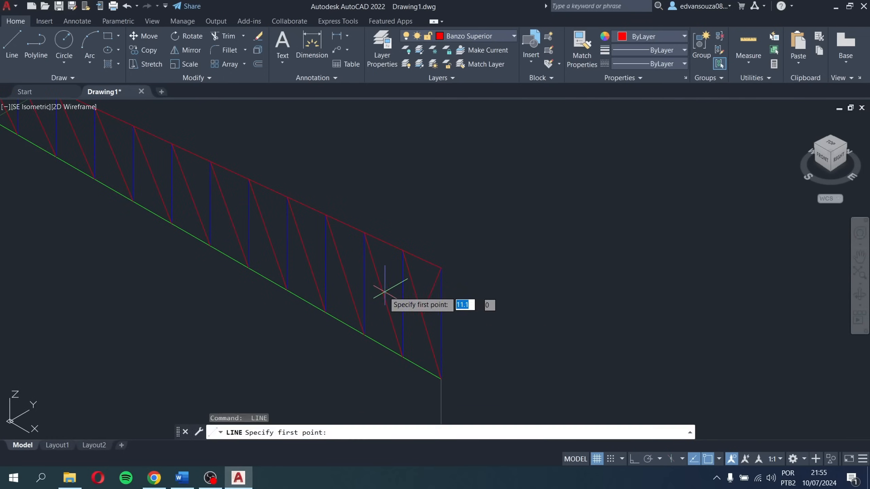
left_click(384, 295)
left_click(402, 250)
key("Escape")
Step: Examine the truss bracing in the front view and again in the southeast isometric view
scroll(402, 273, "down", 4)
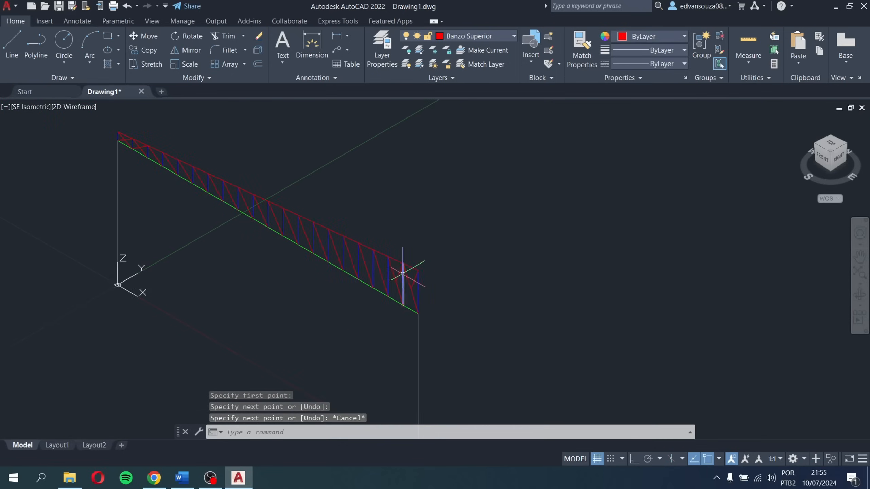
middle_click_drag(402, 273, 428, 283)
left_click_drag(824, 158, 564, 259)
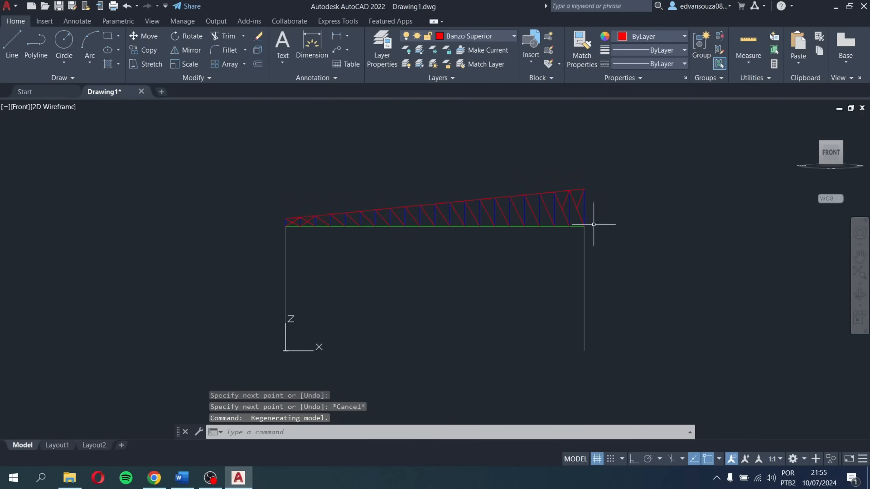
scroll(344, 224, "up", 3)
scroll(680, 185, "up", 1)
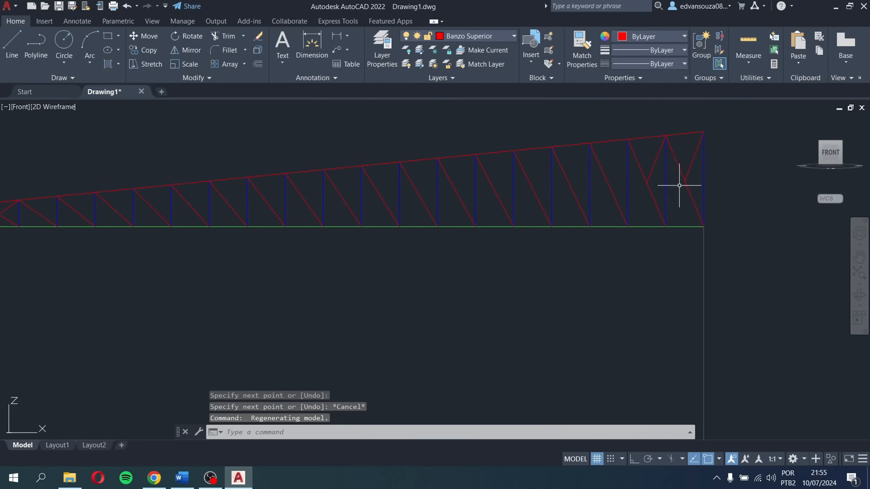
scroll(616, 202, "down", 2)
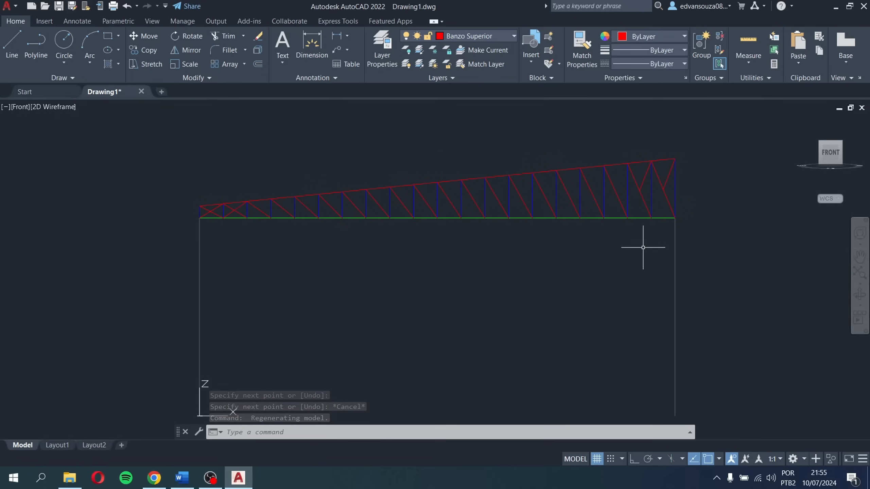
left_click(841, 151)
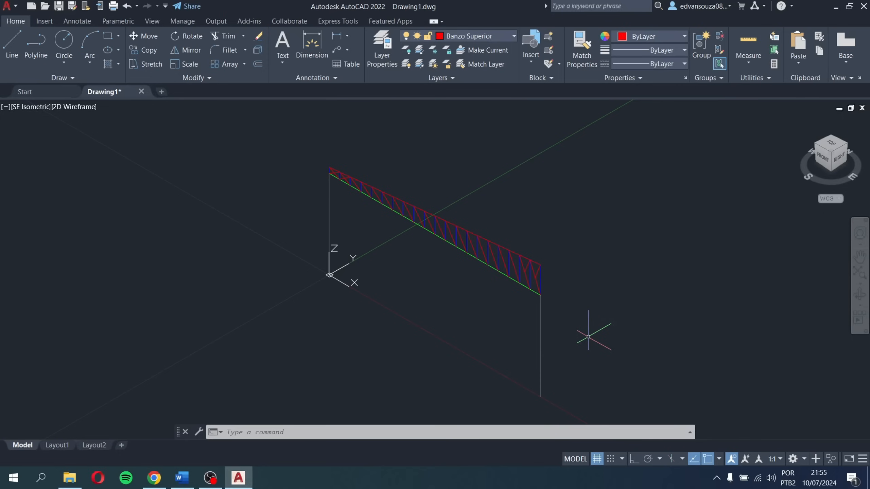
scroll(497, 287, "up", 4)
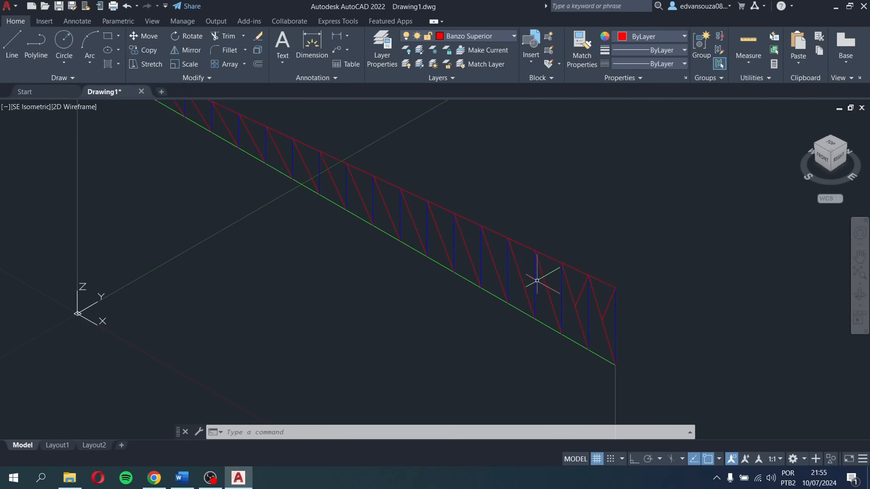
scroll(537, 281, "up", 2)
scroll(561, 290, "down", 5)
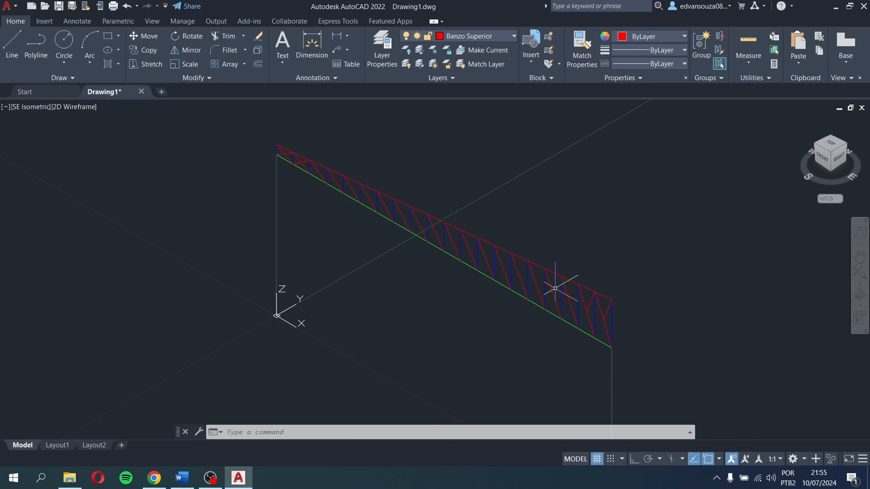
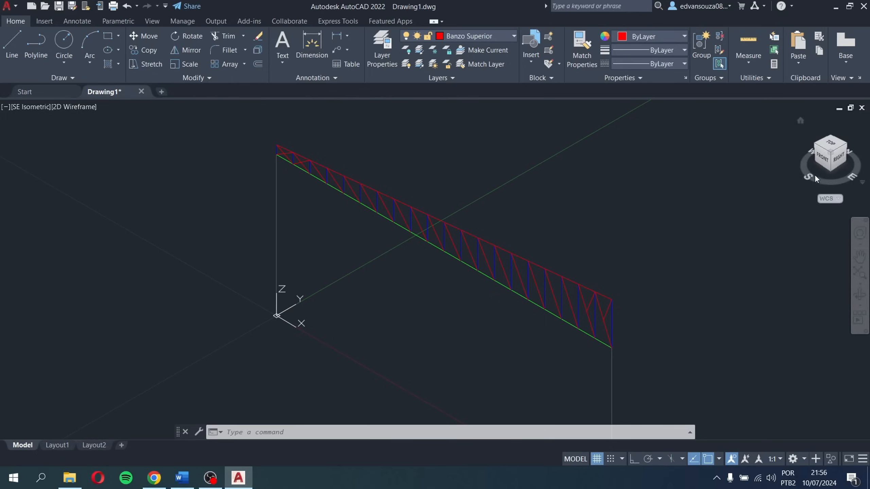
Step: Try to copy the whole frame, truss and both columns, along the Y axis at distances of 5, 10, 15 and 20
scroll(627, 185, "down", 4)
scroll(650, 232, "up", 2)
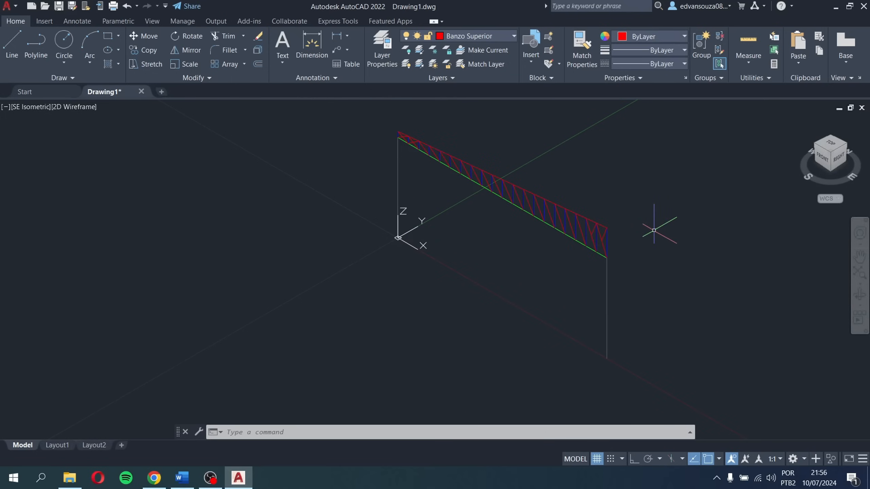
middle_click_drag(527, 217, 467, 255)
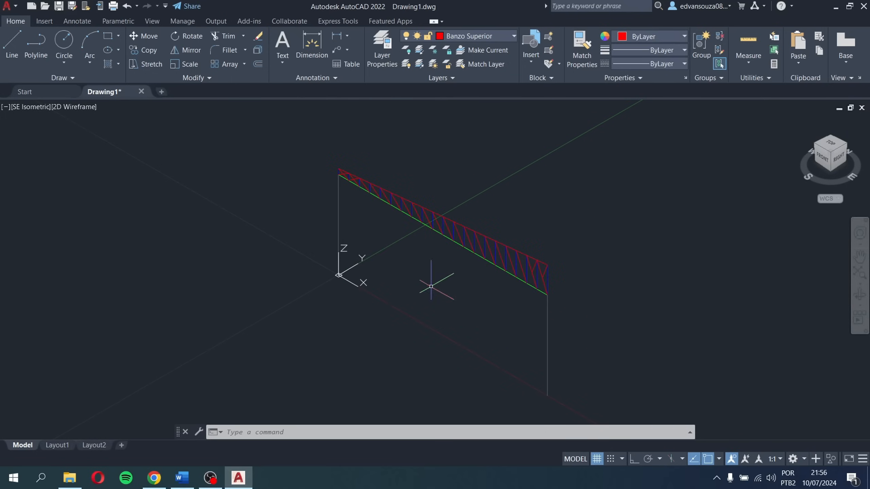
mouse_move(590, 349)
middle_mouse_down()
mouse_move(503, 318)
mouse_move(565, 321)
middle_mouse_up()
scroll(538, 297, "down", 4)
scroll(546, 305, "up", 2)
left_click_drag(565, 321, 365, 201)
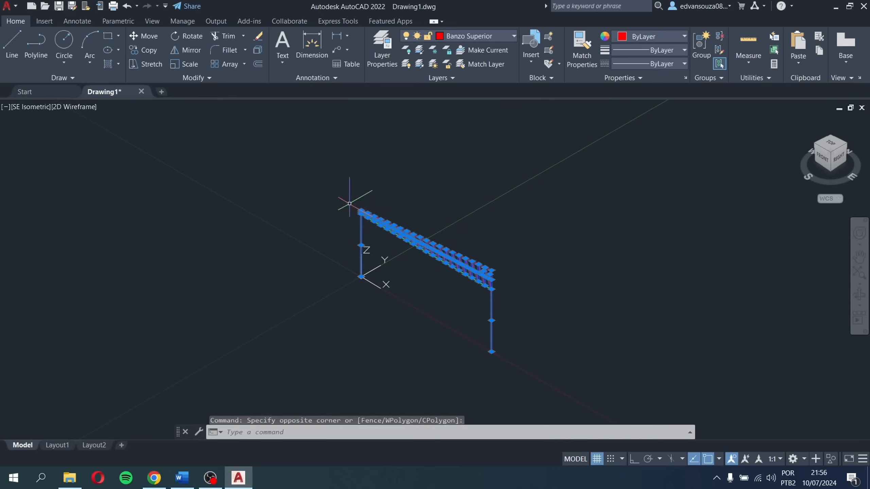
type("o")
key("Return")
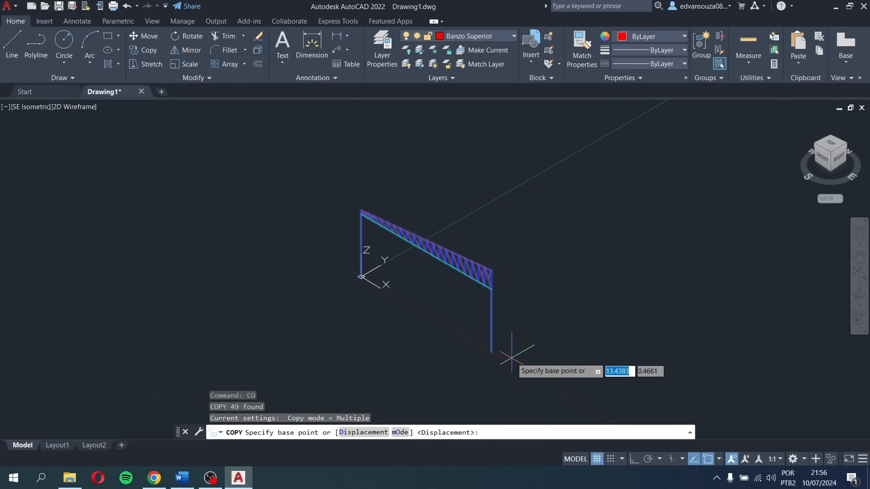
left_click(492, 352)
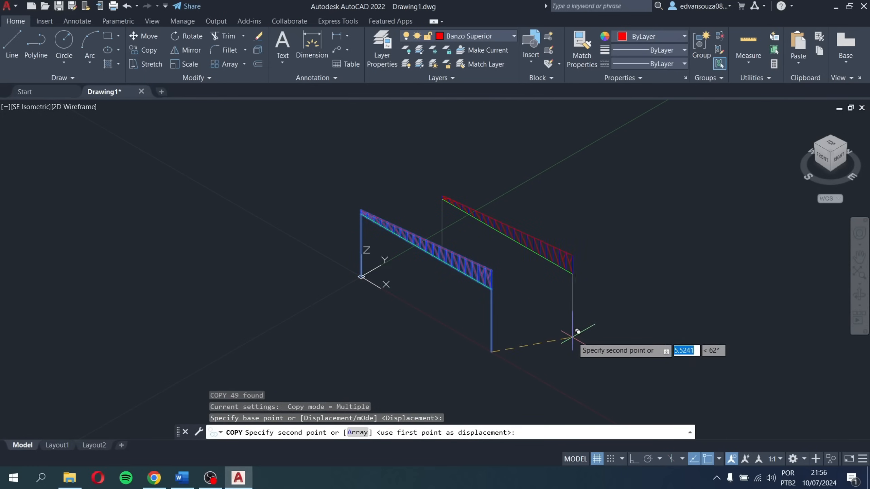
key("F8")
type("5")
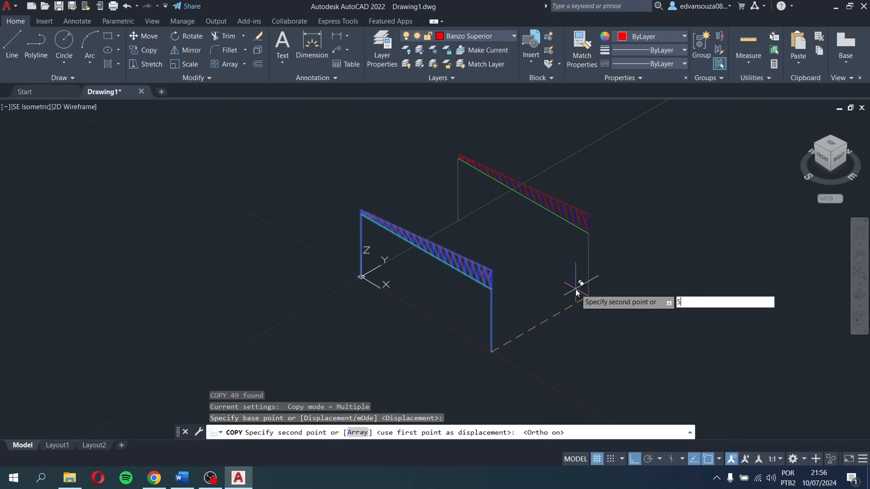
key("Return")
type("10")
key("Return")
type("15")
key("Return")
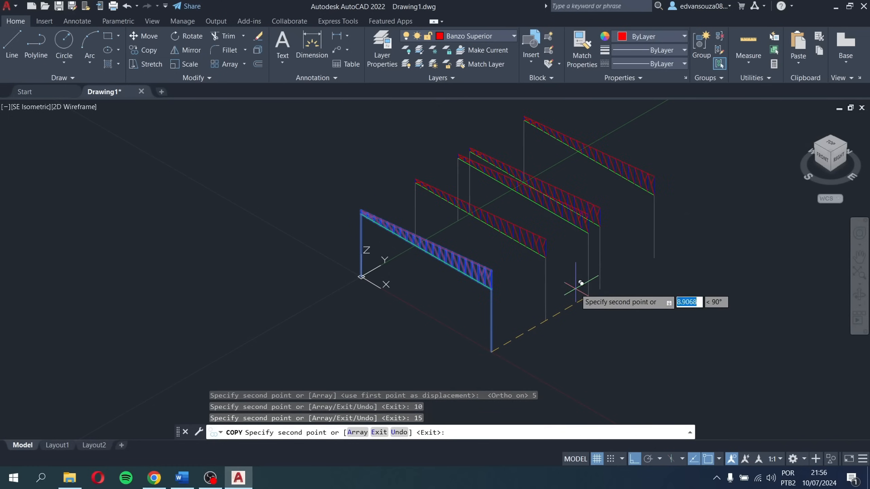
type("20")
key("Return")
key("Escape")
Step: Cancel the stray command entry and undo the multiple frame copy
type("cl")
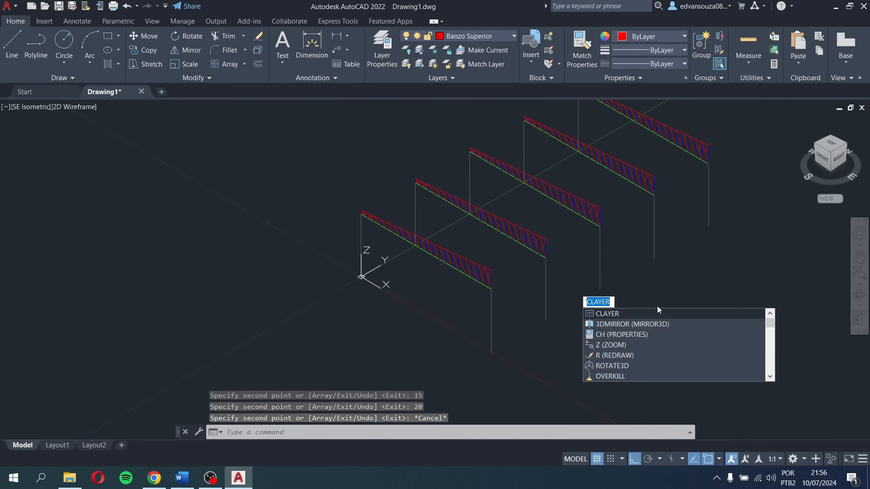
key("Escape")
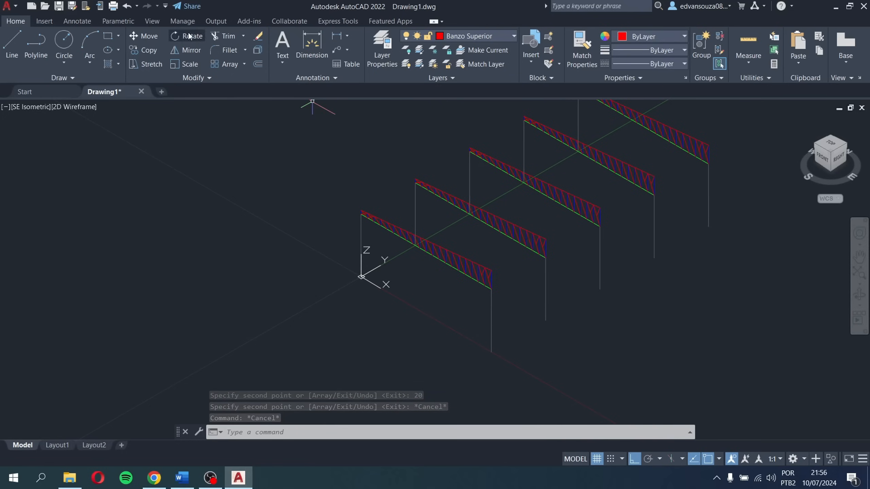
left_click(129, 10)
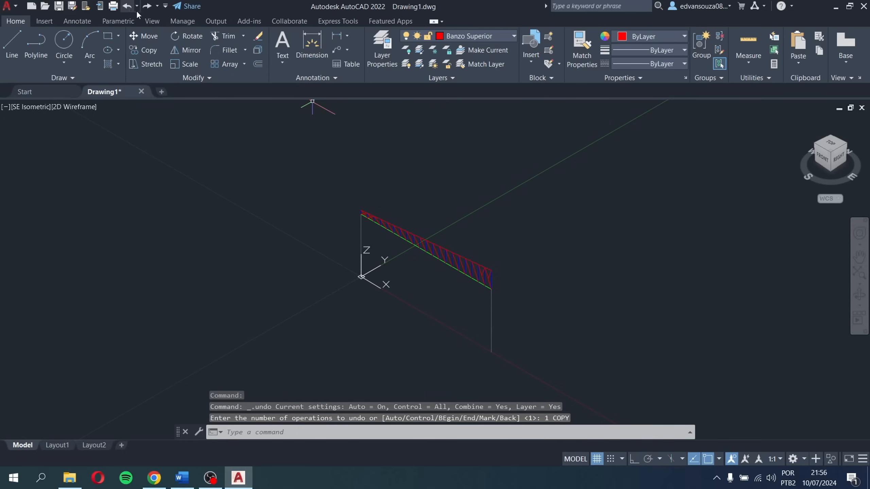
Step: Copy the whole frame, truss and both columns, 5 units along the Y axis with Ortho on
scroll(406, 196, "down", 2)
left_click(347, 184)
left_click(476, 313)
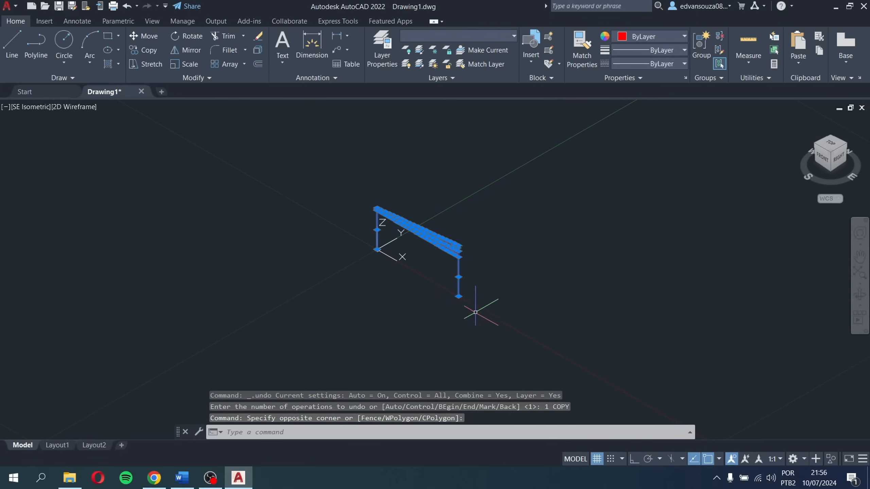
scroll(474, 280, "up", 4)
type("o")
key("Return")
left_click(476, 303)
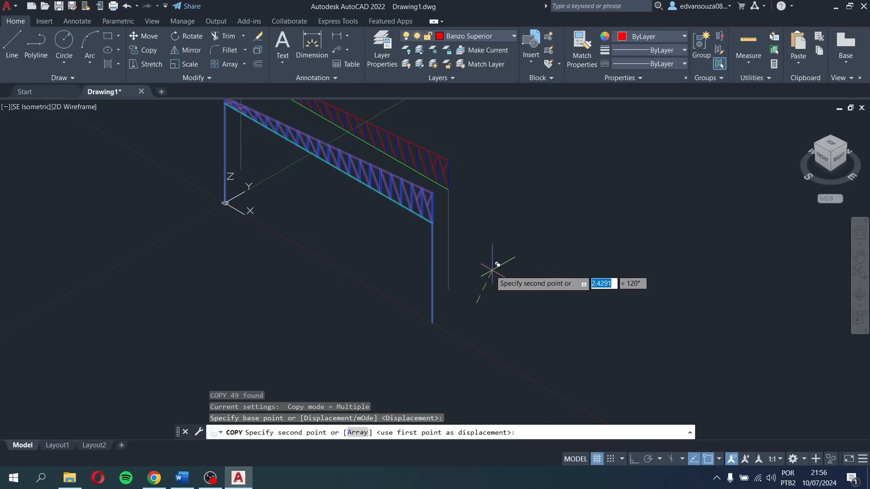
key("F8")
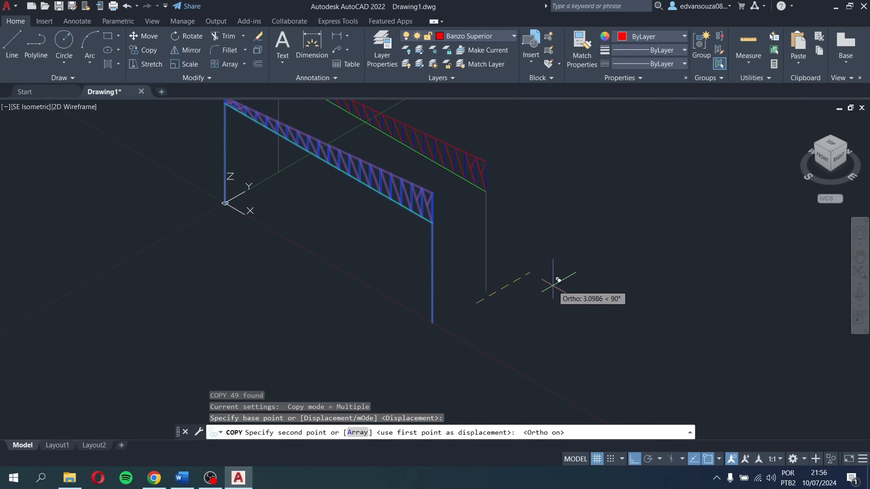
type("5")
key("Return")
key("Escape")
middle_click_drag(557, 285, 509, 323)
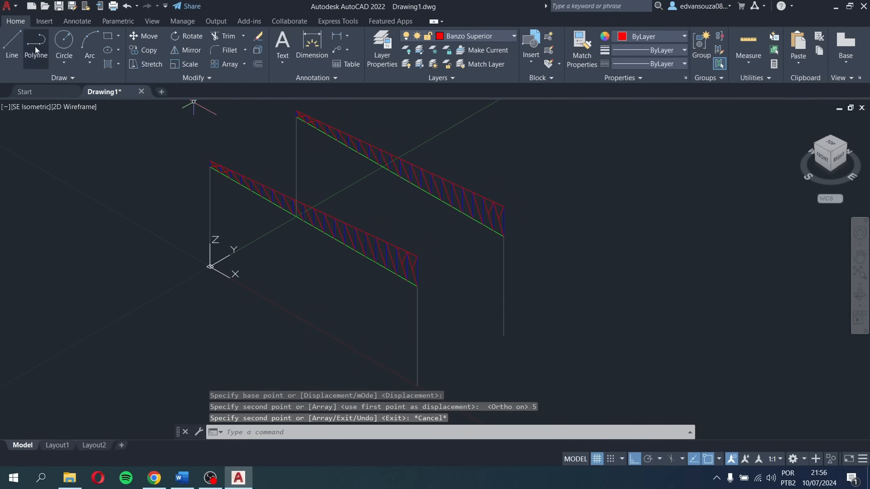
left_click(11, 44)
key("Escape")
key("Escape")
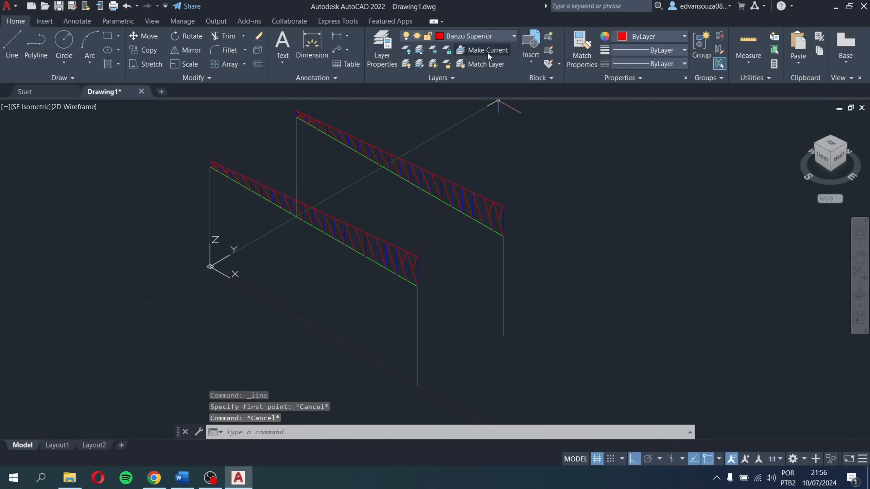
Step: On the Terças layer, draw a purlin line joining the deep-end top-chord corners of the two frames
left_click(487, 37)
left_click(455, 171)
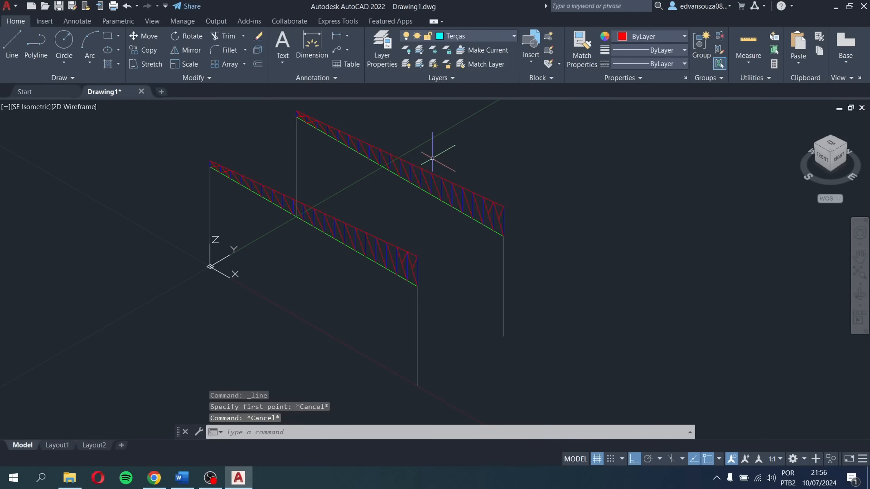
left_click(11, 44)
scroll(496, 301, "up", 5)
scroll(538, 358, "down", 3)
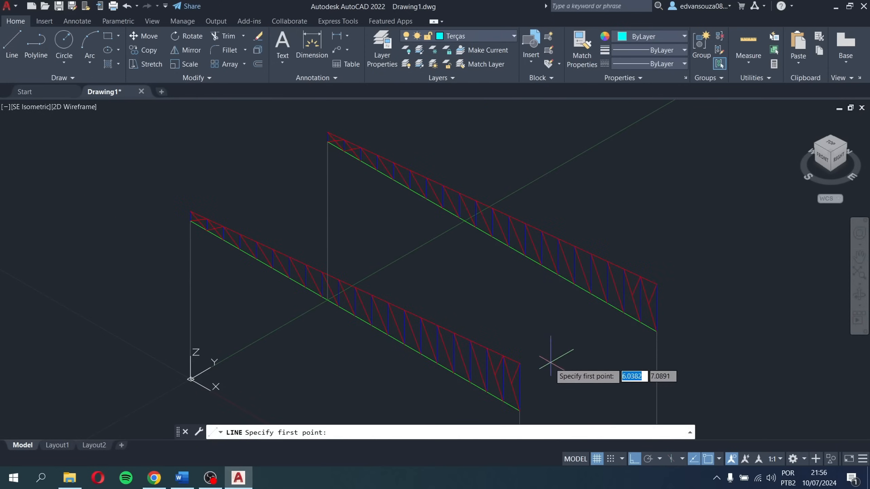
left_click(520, 363)
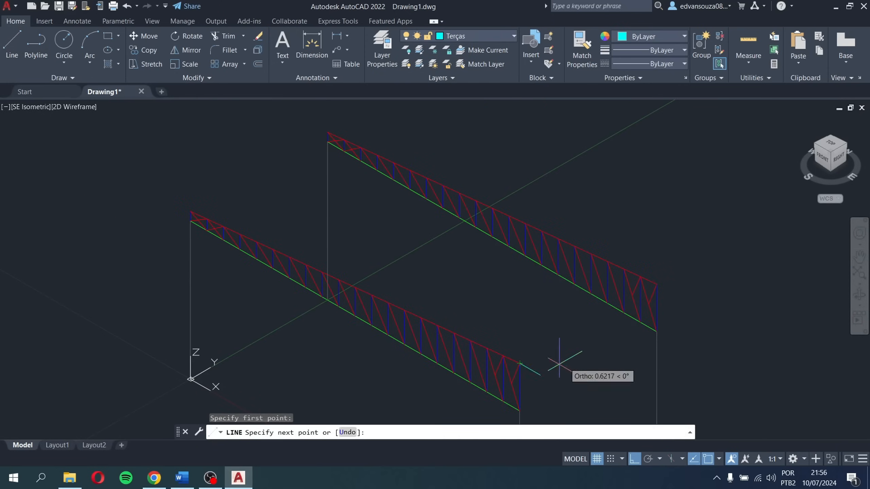
scroll(656, 285, "up", 2)
left_click(644, 279)
key("Escape")
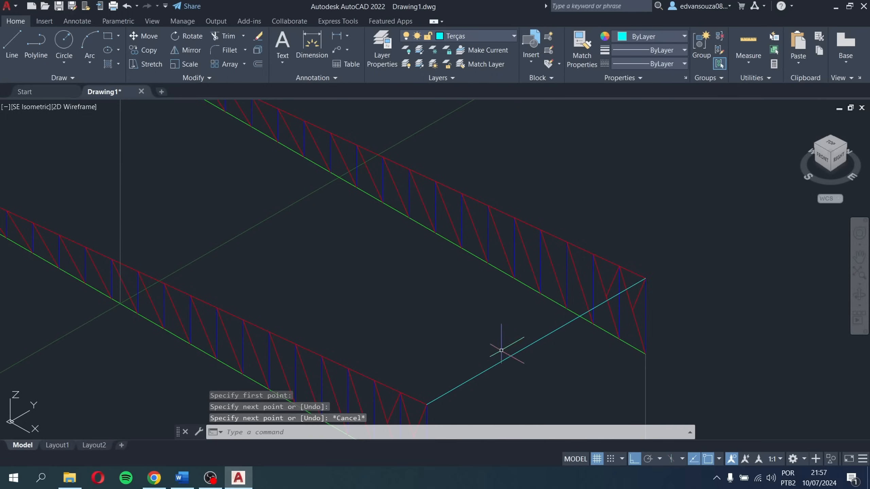
Step: In the front view, copy the purlin to every second top-chord node, from the deep end to the shallow end, with Ortho off
left_click(505, 349)
left_click(476, 358)
scroll(527, 346, "down", 2)
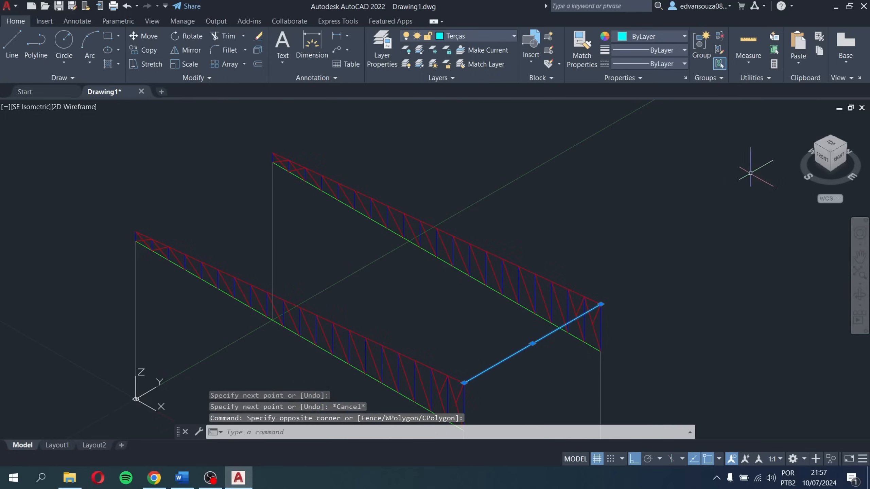
left_click(821, 158)
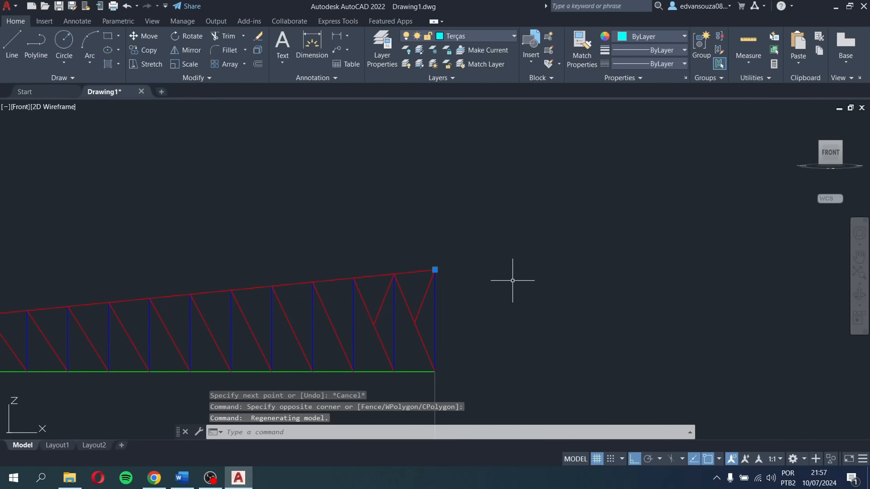
key("Return")
left_click(435, 271)
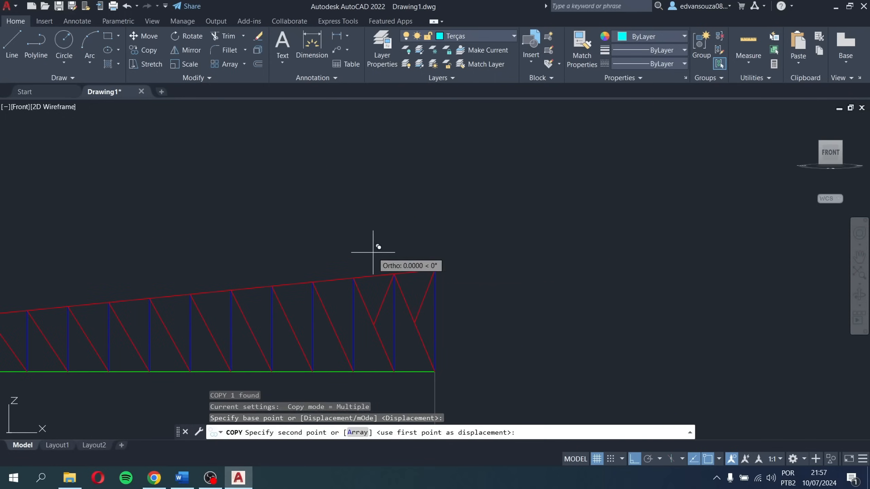
key("F8")
scroll(363, 257, "up", 2)
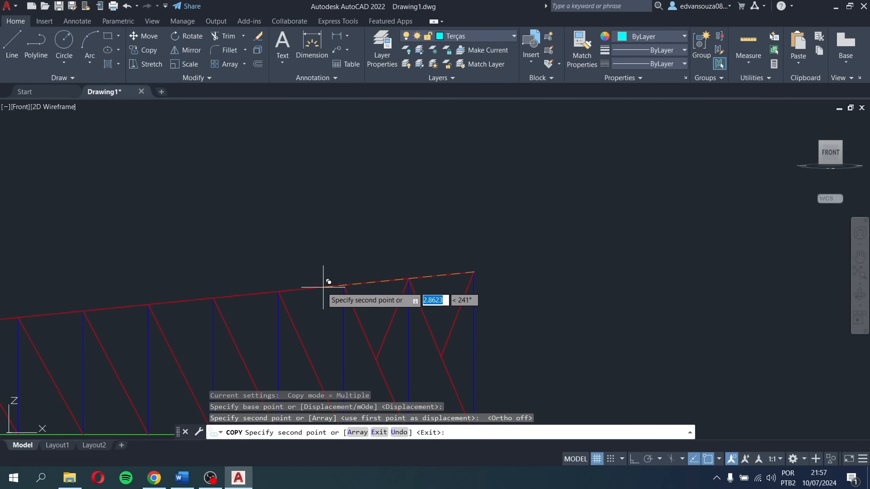
left_click(303, 273)
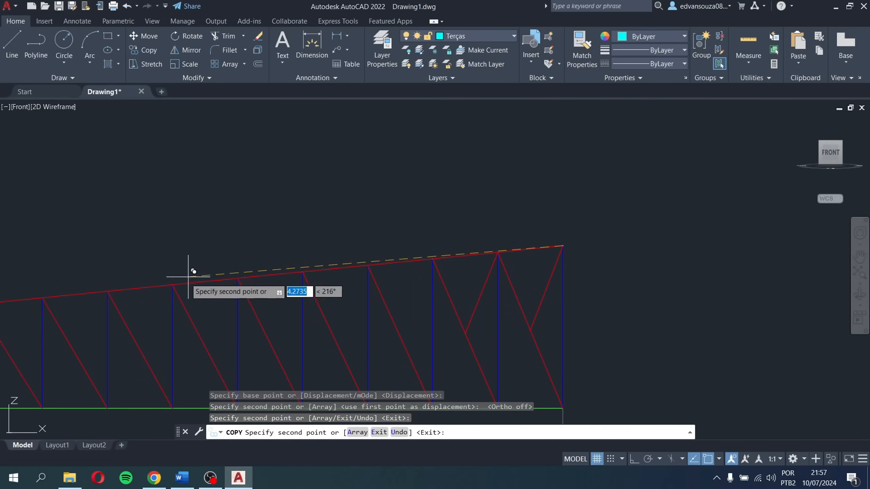
left_click(172, 284)
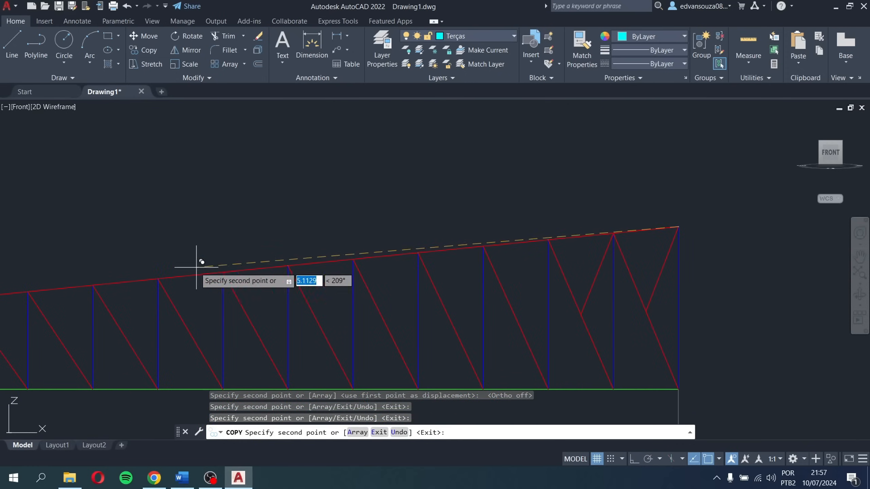
left_click(163, 278)
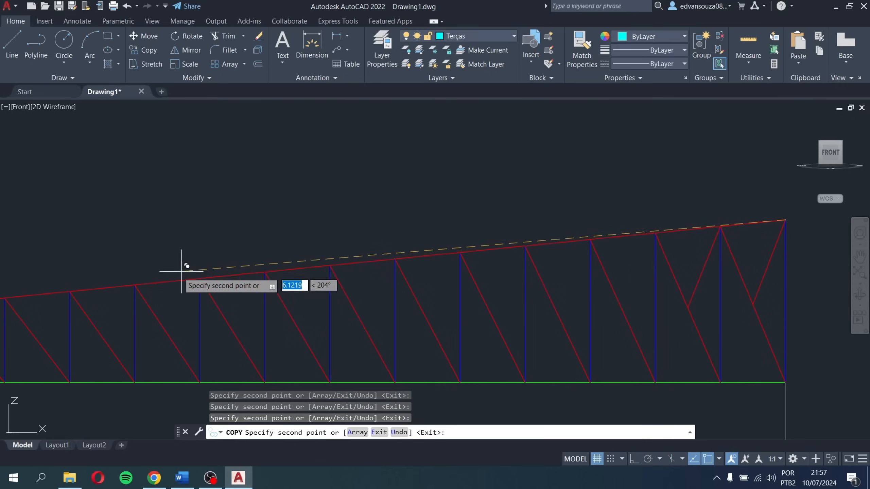
middle_click_drag(137, 282, 260, 261)
middle_click_drag(136, 272, 282, 255)
left_click(143, 272)
middle_click_drag(142, 272, 262, 264)
middle_click_drag(134, 278, 296, 250)
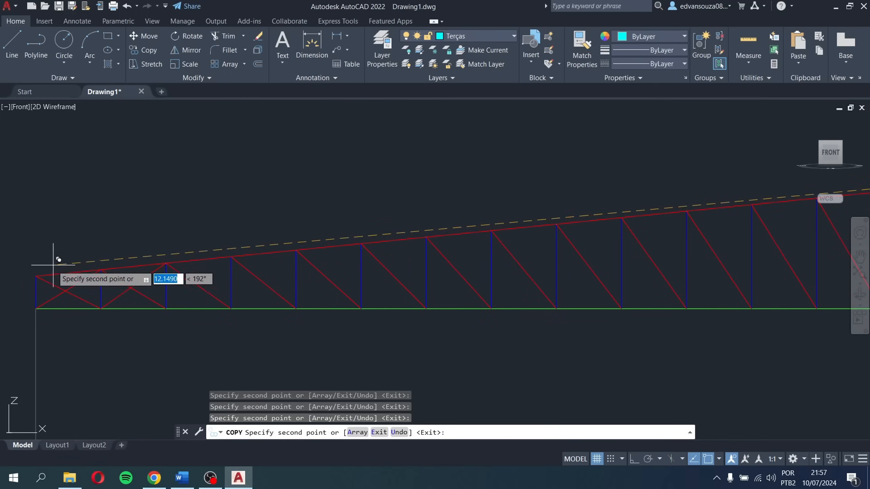
key("Escape")
Step: Check the horizontal purlin spacing from the shallow-end top-chord node to the second node along
left_click(306, 44)
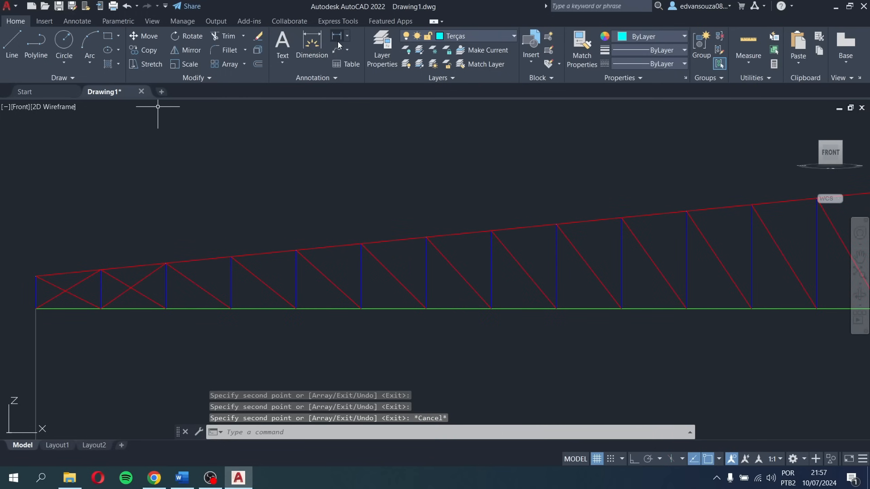
left_click(36, 276)
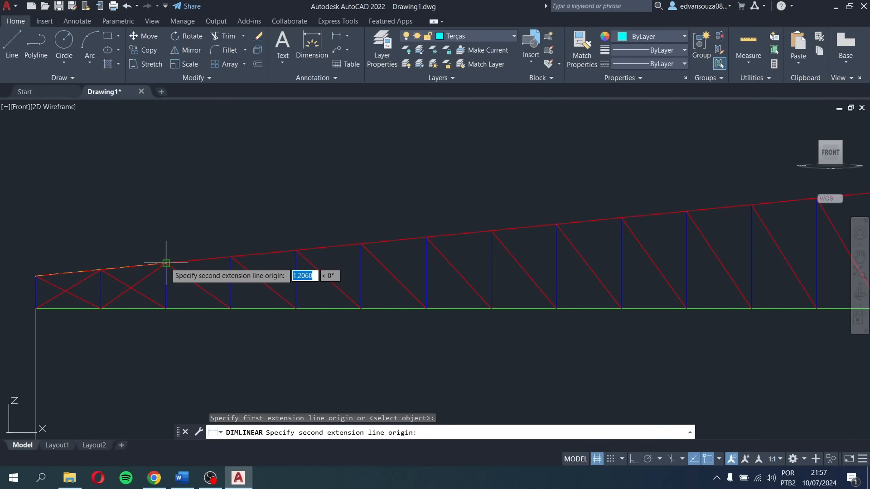
key("Escape")
key("Escape")
Step: Examine the purlin layout between the two frames in the isometric and top views
left_click(843, 142)
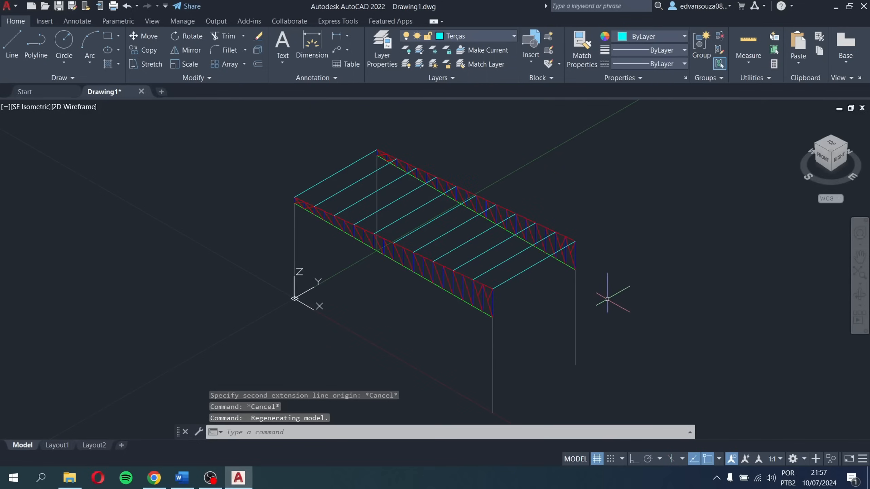
mouse_move(607, 299)
middle_mouse_down("shift")
mouse_move(528, 301)
mouse_move(571, 281)
mouse_move(605, 311)
middle_mouse_up("shift")
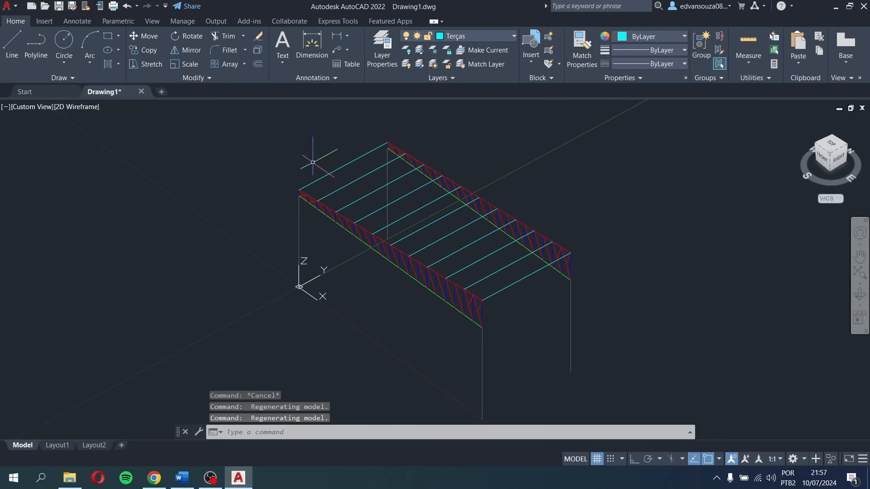
left_click(830, 145)
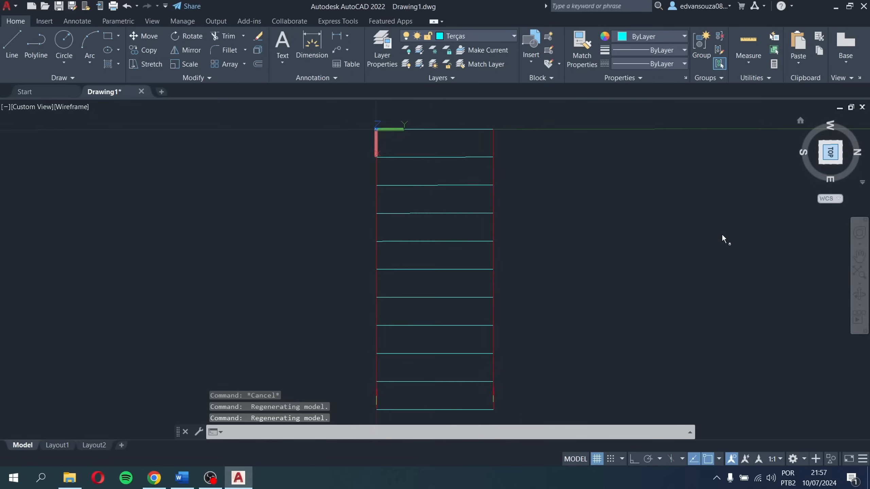
left_click(626, 344)
left_click(539, 178)
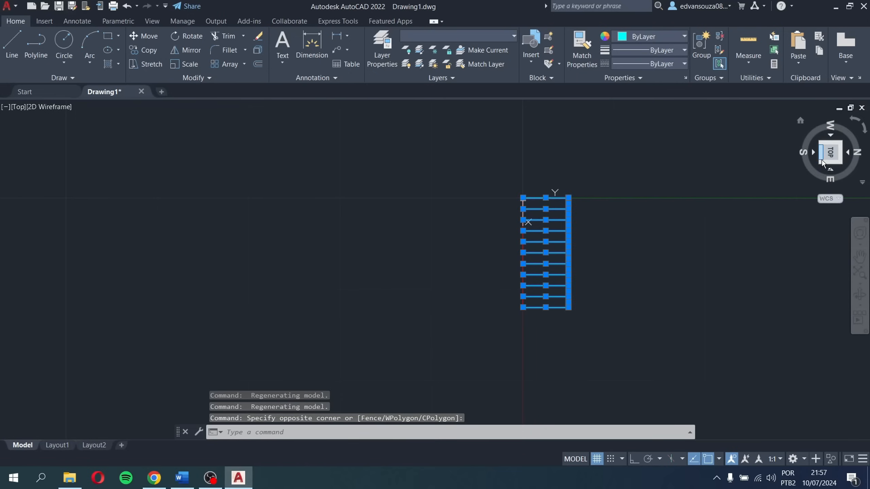
left_click(821, 161)
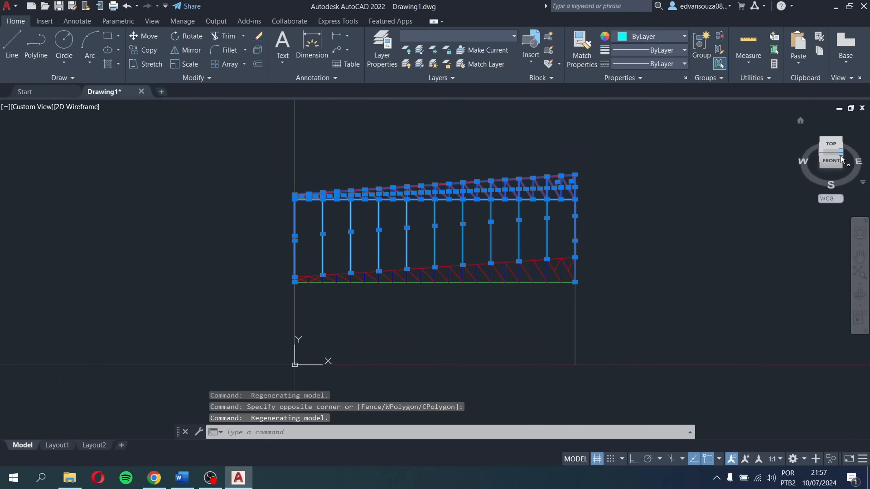
left_click(842, 154)
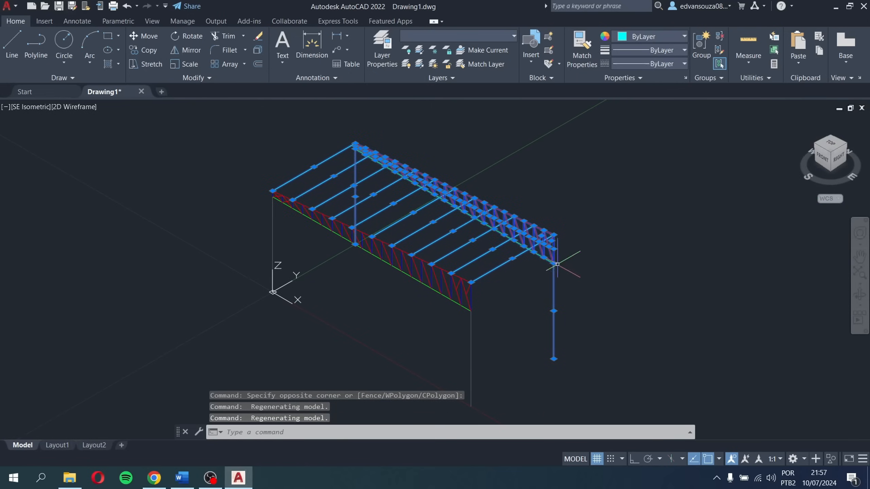
key("Escape")
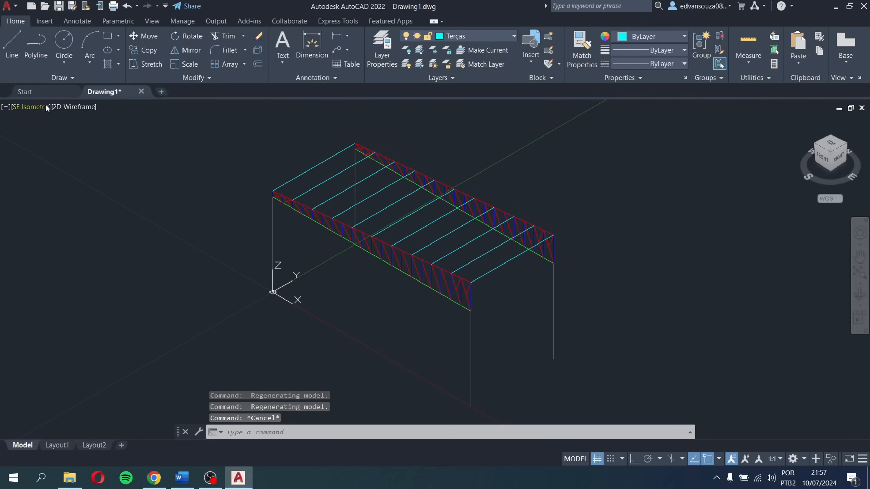
Step: On the Correntes layer, draw a chain of line segments through the midpoints of all purlins, from the shallow end to the deep end
left_click(470, 35)
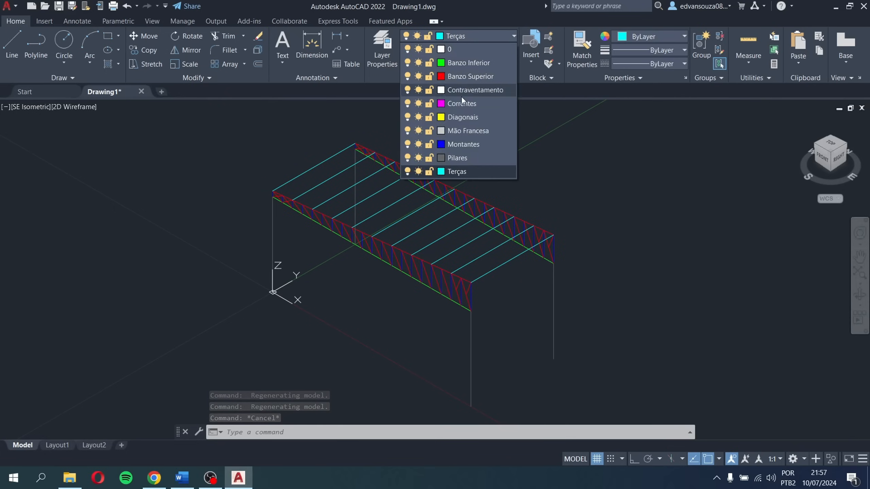
left_click(460, 103)
left_click(12, 44)
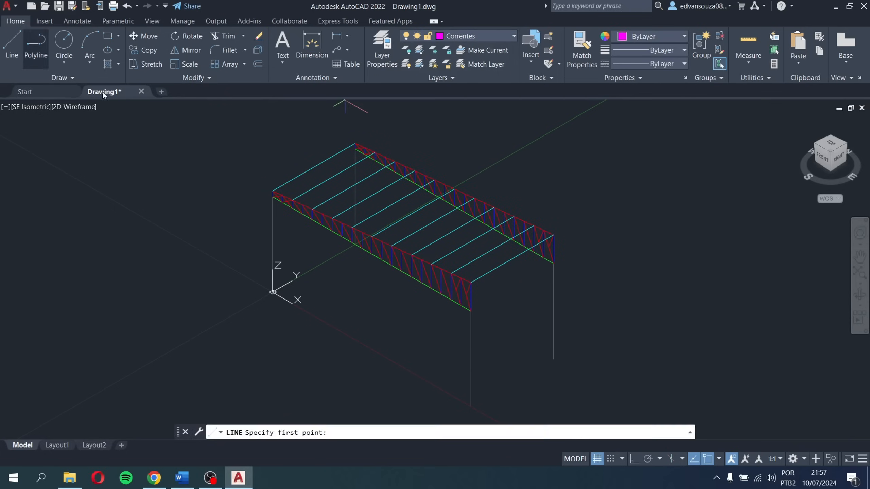
left_click(314, 167)
scroll(330, 172, "up", 4)
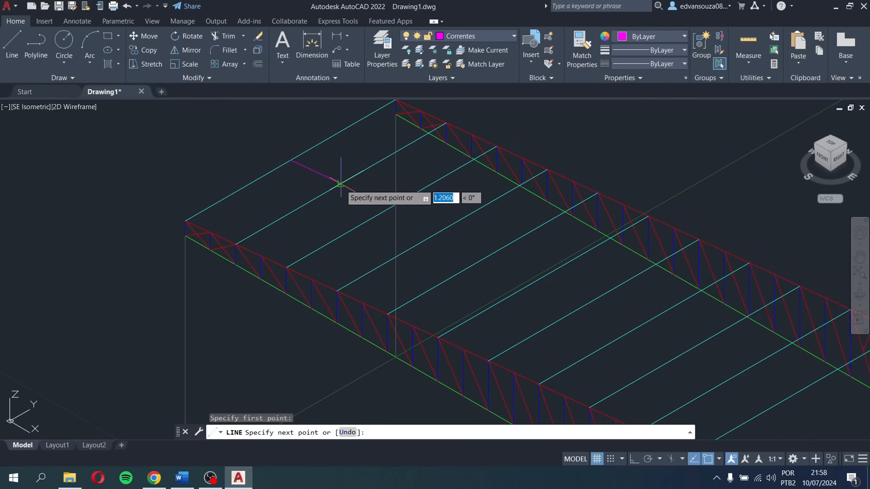
left_click(391, 207)
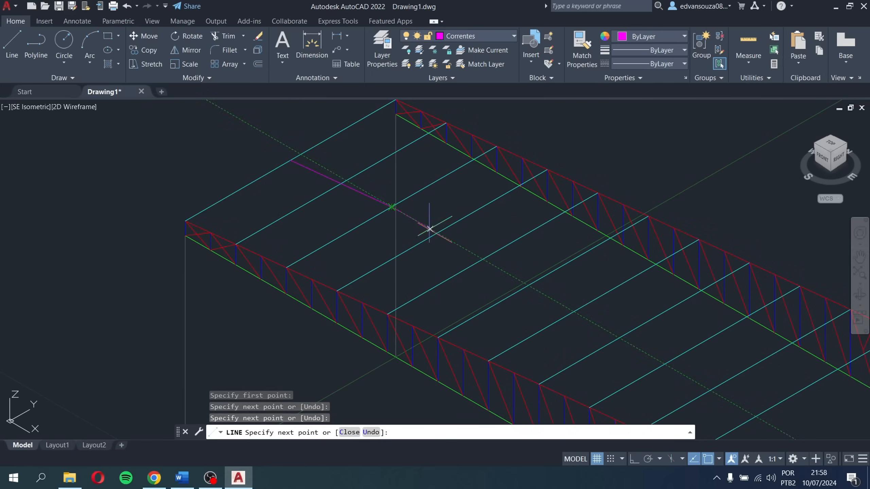
left_click(492, 254)
left_click(543, 276)
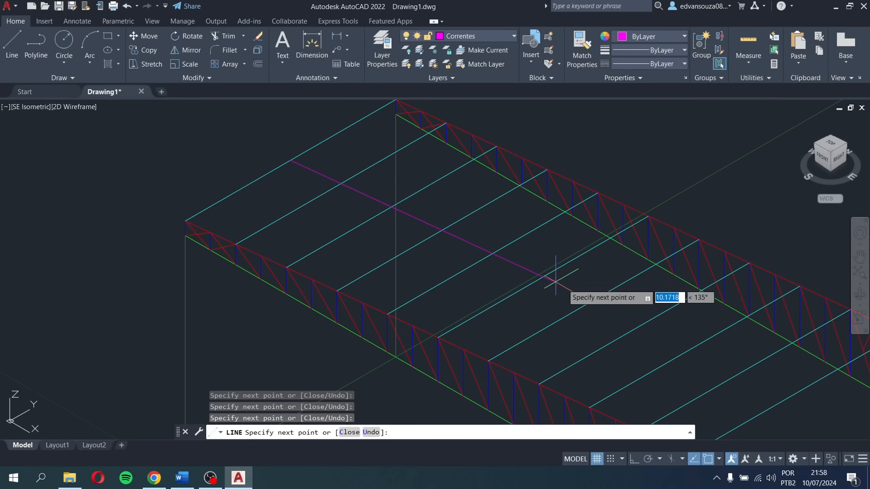
left_click(593, 300)
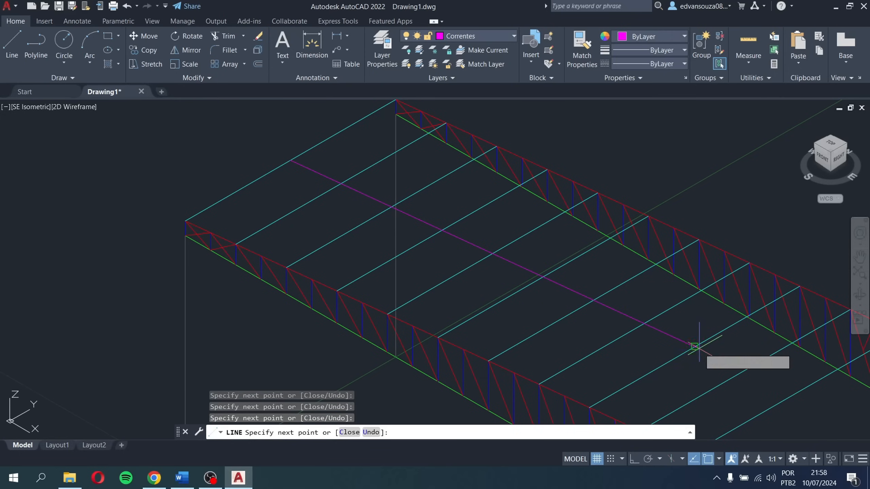
middle_click_drag(730, 358, 711, 332)
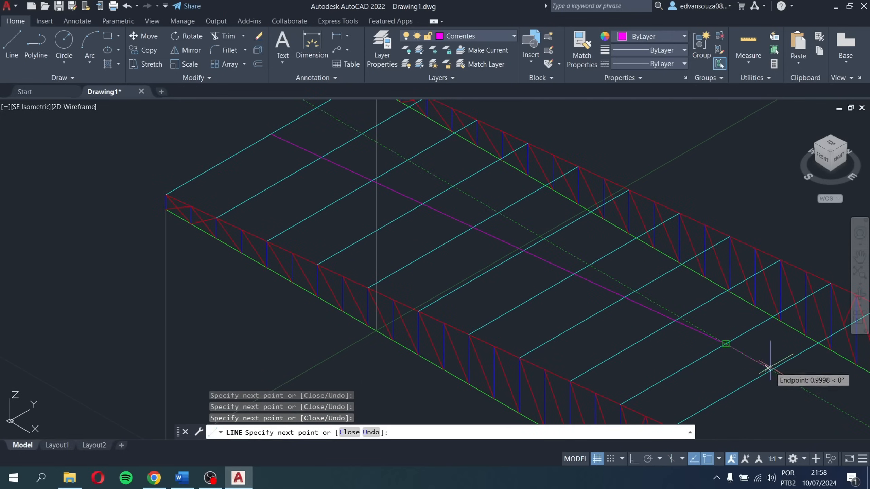
key("Escape")
middle_click_drag(781, 372, 626, 311)
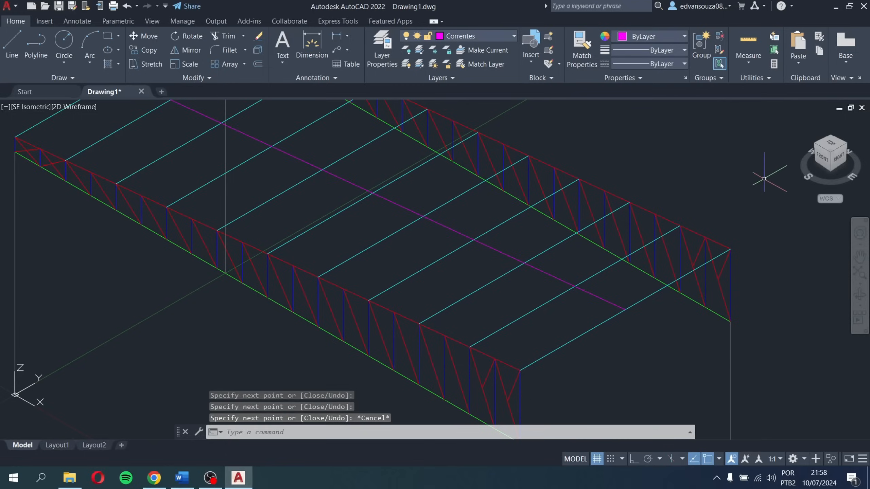
left_click(828, 145)
left_click(653, 293)
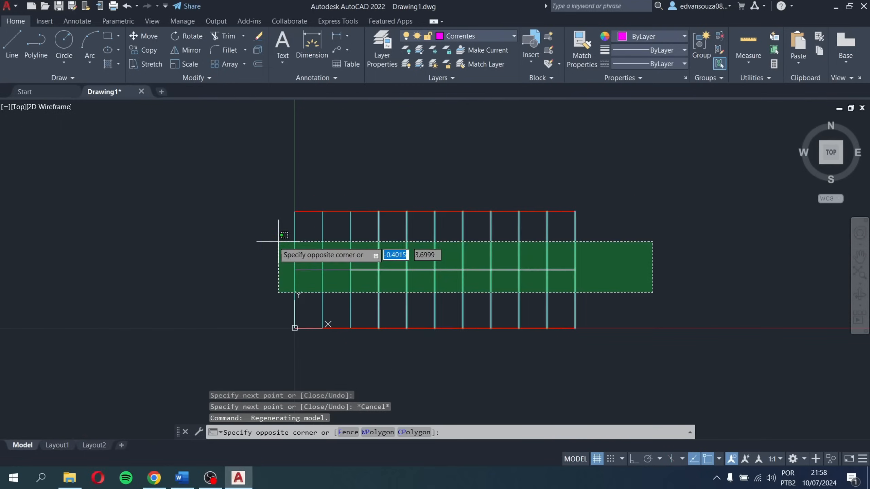
left_click(278, 241)
scroll(594, 305, "up", 8)
middle_click_drag(538, 197, 583, 243)
scroll(576, 245, "down", 6)
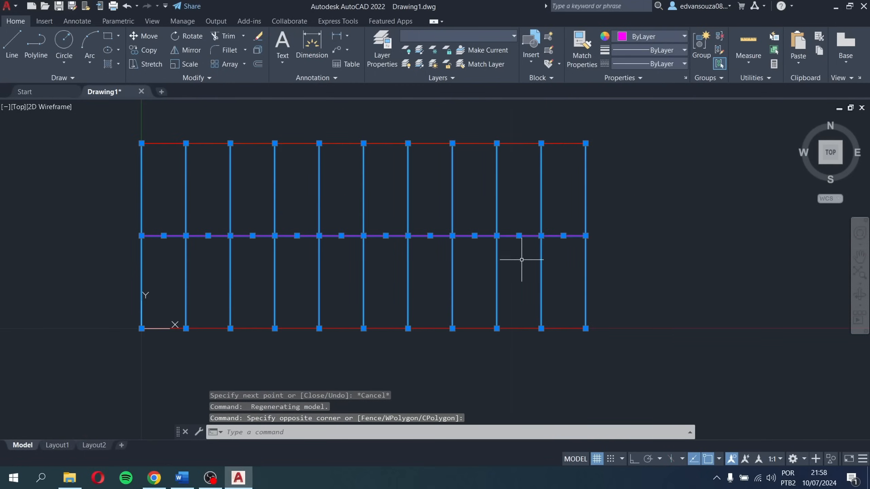
key("Escape")
key("Escape")
key("Escape")
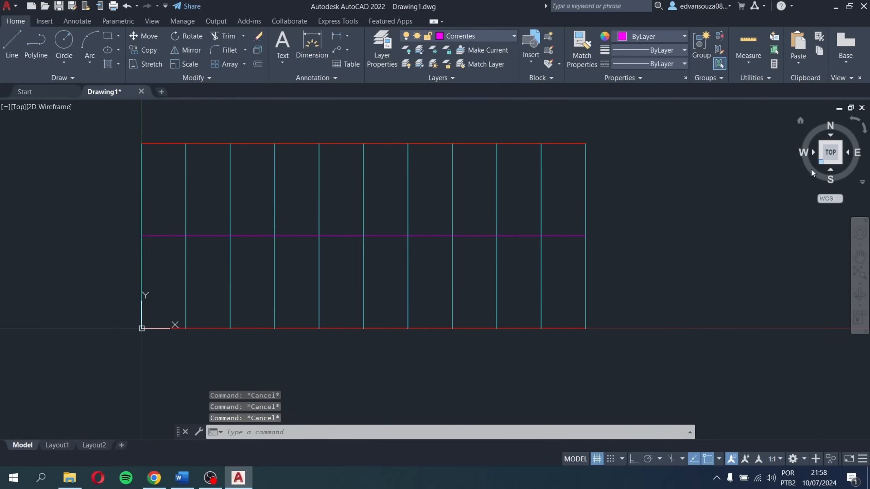
left_click(819, 161)
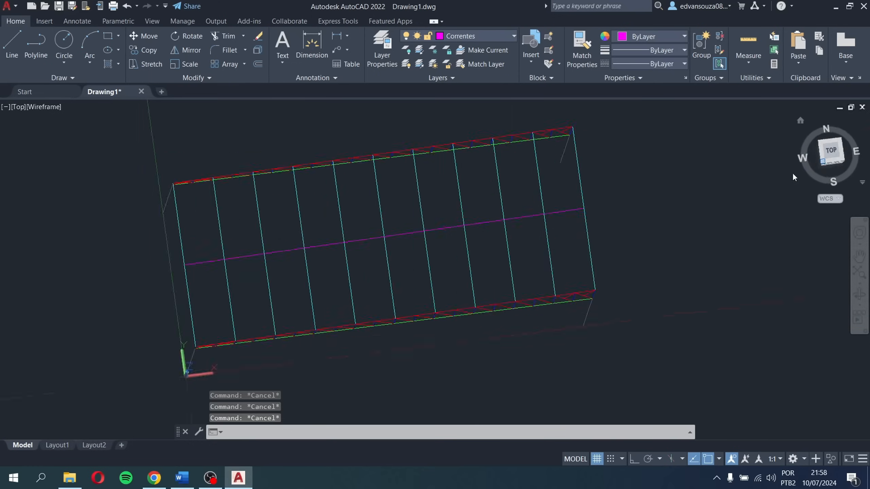
Step: In the top view, move the whole chain of magenta tie lines 0.1 in the positive Y direction, with Ortho on
left_click(833, 144)
left_click(251, 252)
left_click(619, 284)
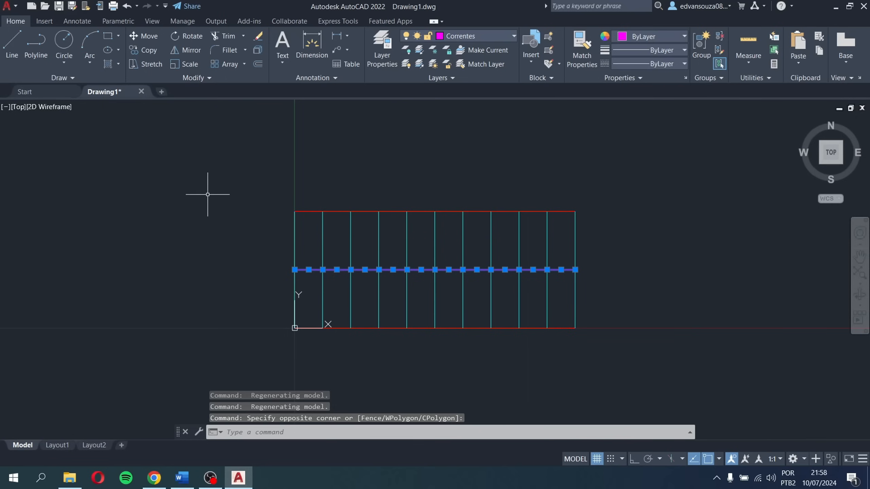
type("M")
key("Return")
scroll(582, 282, "up", 2)
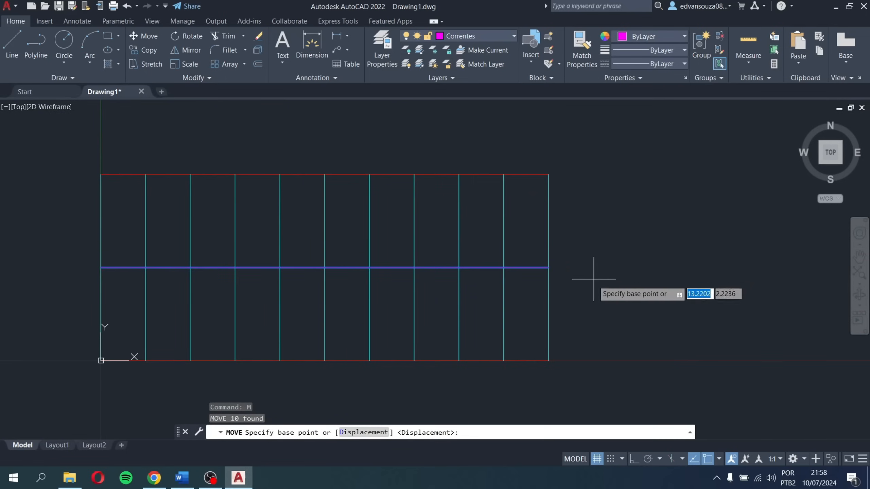
left_click(594, 281)
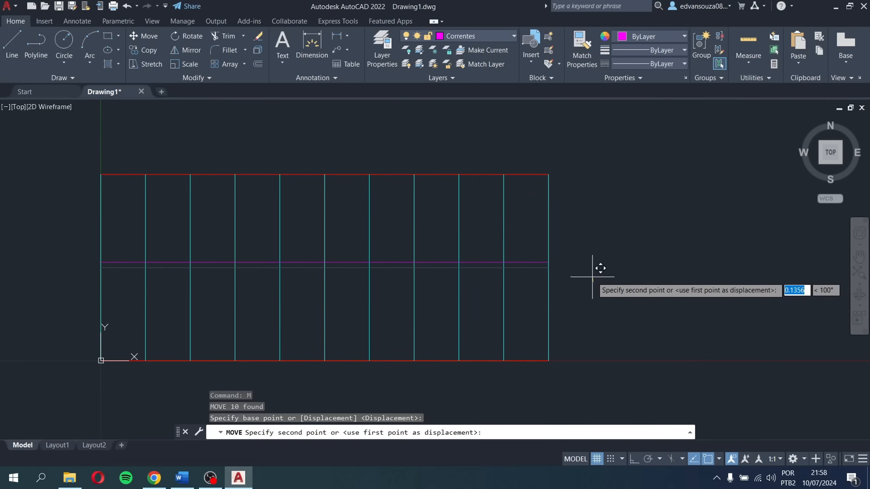
key("F8")
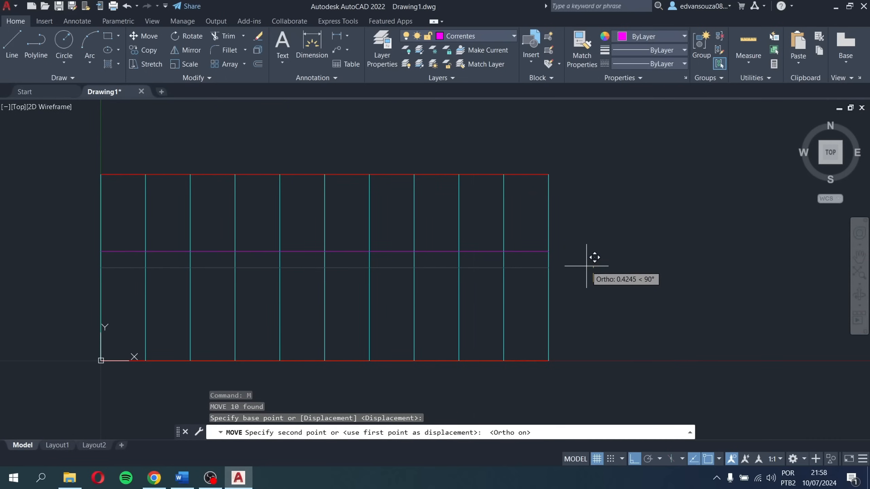
type(".1")
key("Return")
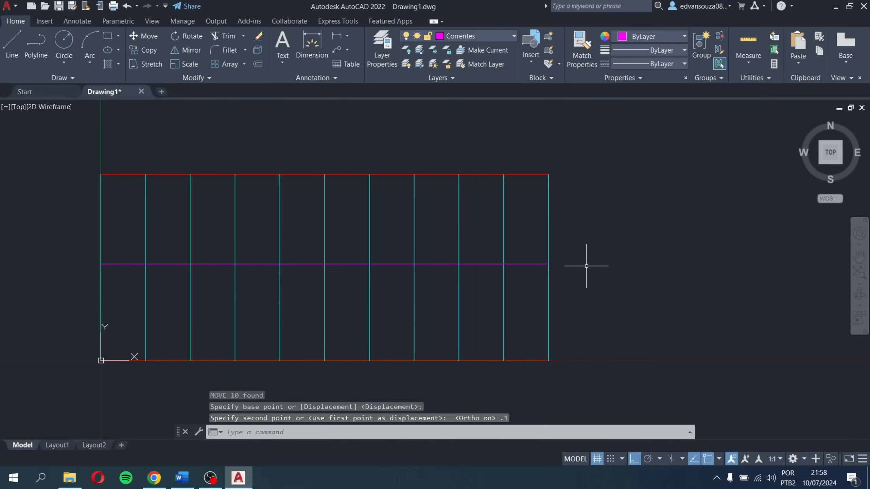
Step: Examine the shifted tie lines against the purlins in the top and isometric views
left_click(641, 287)
left_click(171, 254)
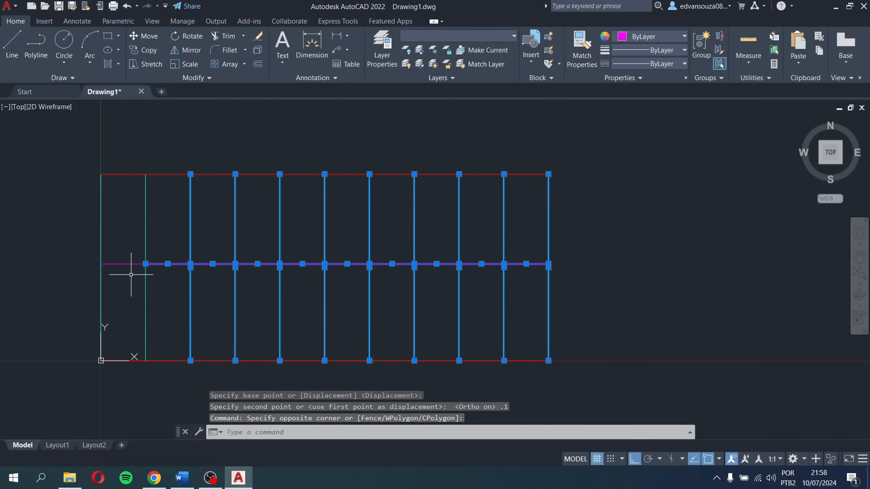
scroll(131, 274, "up", 8)
key("Escape")
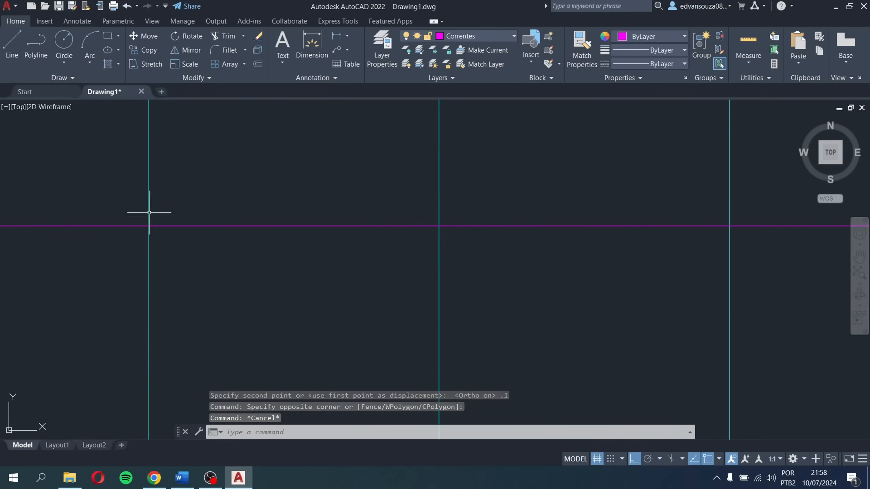
scroll(264, 223, "down", 6)
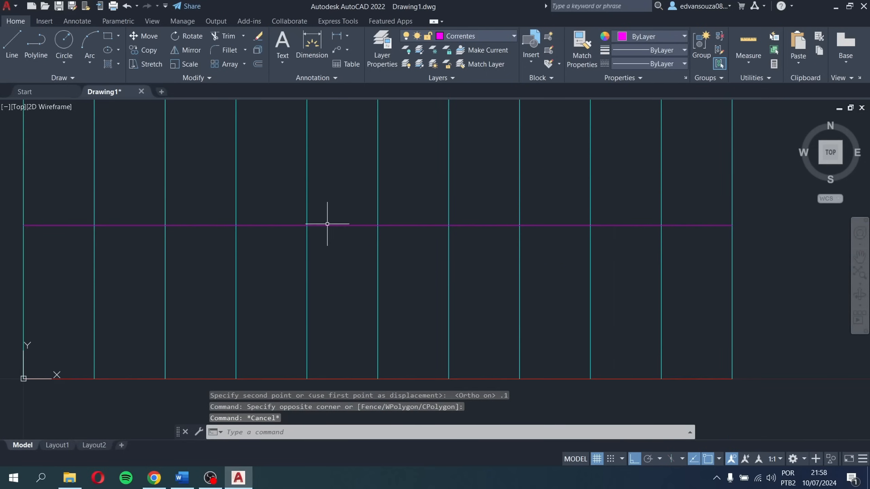
left_click(841, 163)
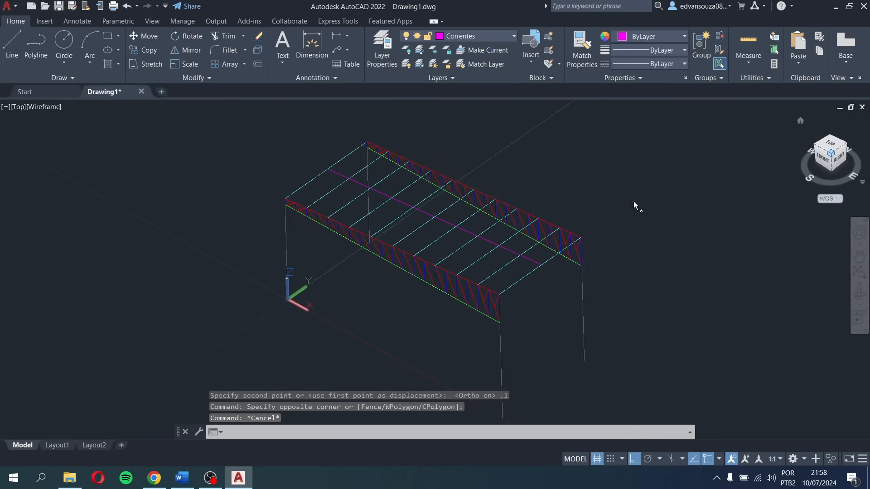
left_click(520, 254)
middle_click_drag(499, 247, 563, 271)
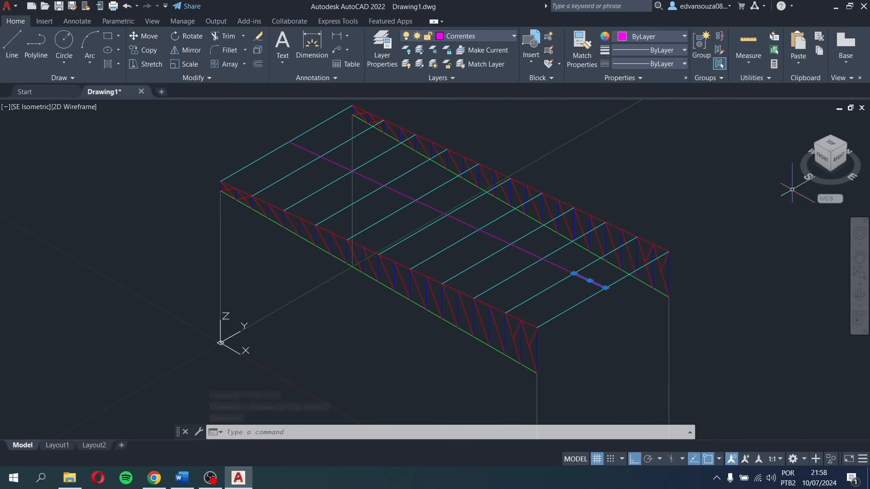
left_click(828, 144)
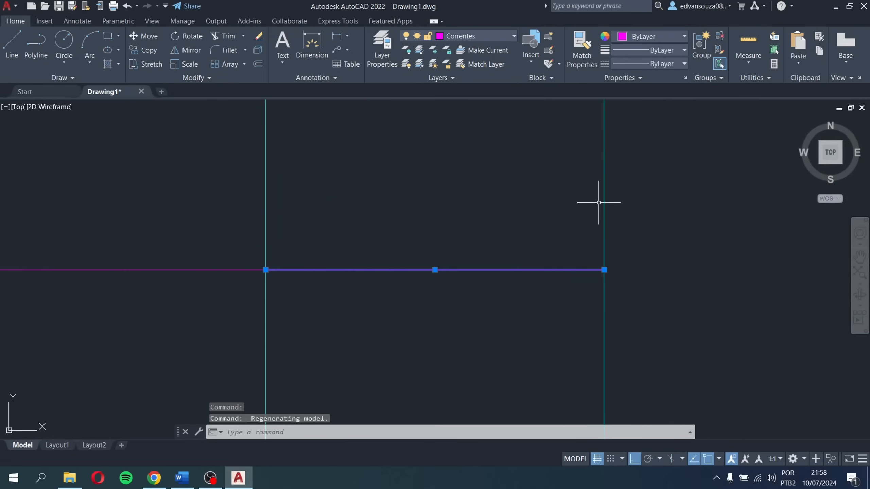
scroll(539, 279, "down", 8)
middle_click_drag(540, 280, 618, 280)
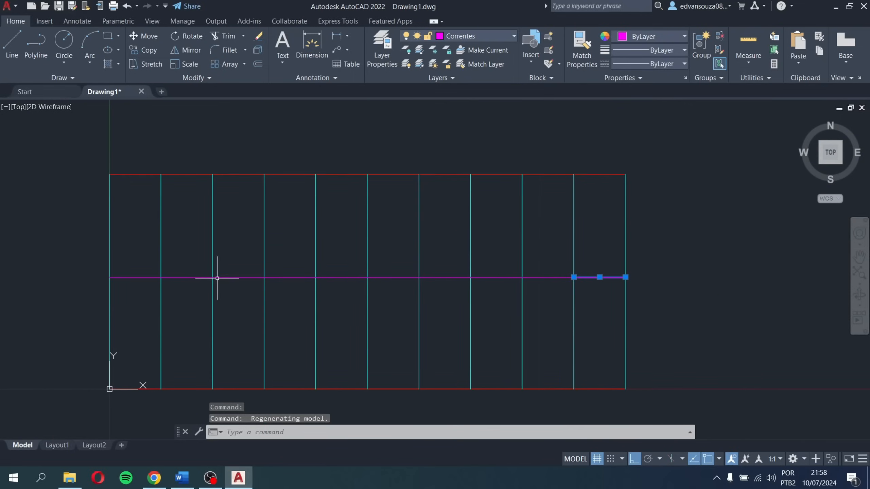
left_click(842, 161)
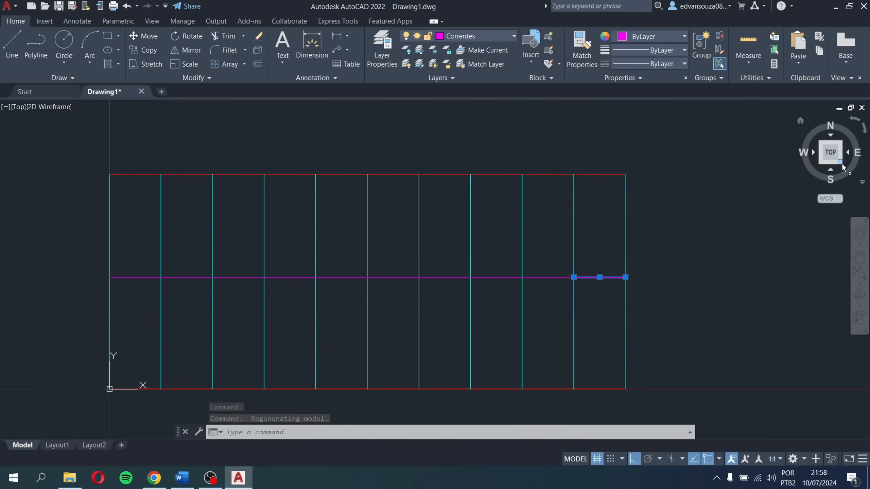
scroll(696, 229, "down", 8)
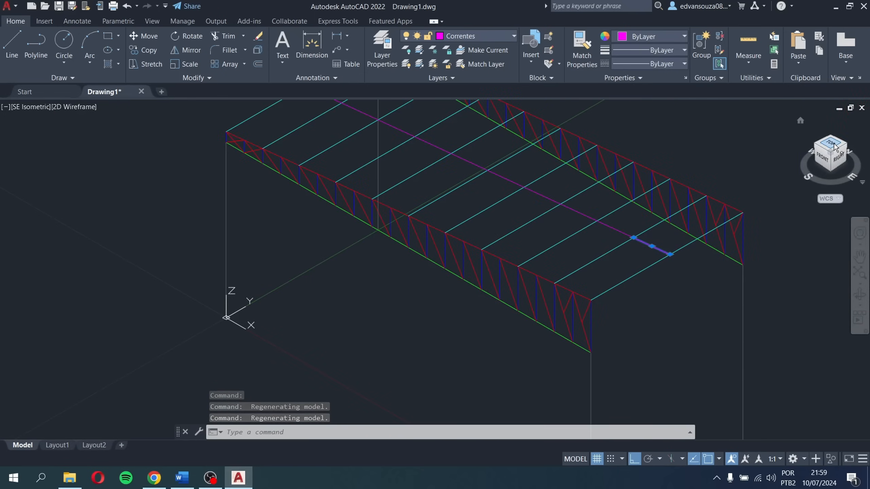
scroll(582, 268, "down", 6)
key("Escape")
key("Escape")
key("Escape")
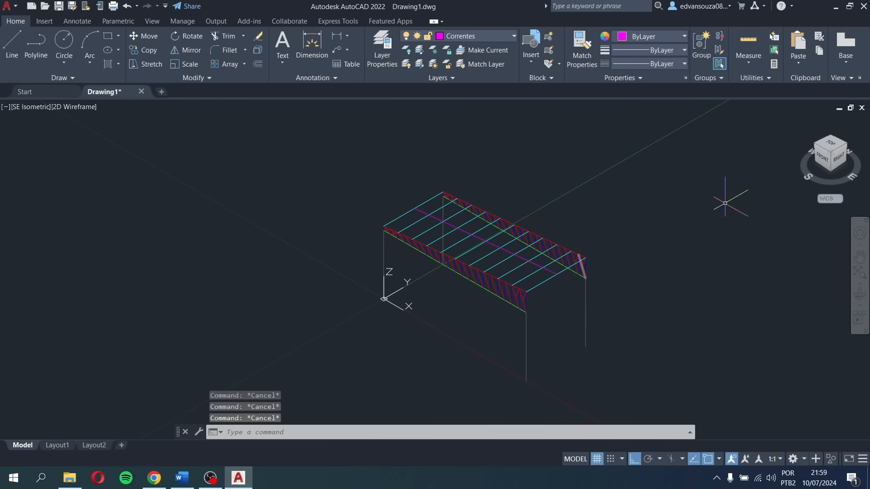
middle_click_drag(548, 261, 531, 262)
left_click(820, 151)
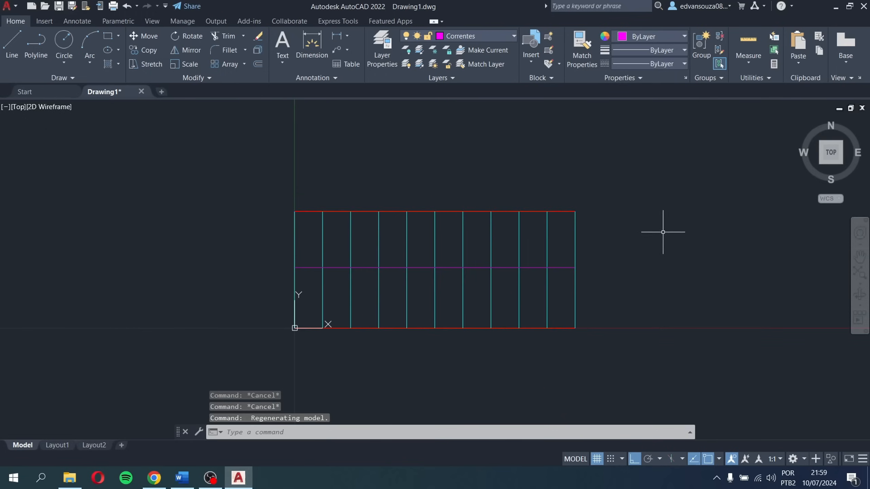
left_click(655, 283)
left_click(259, 184)
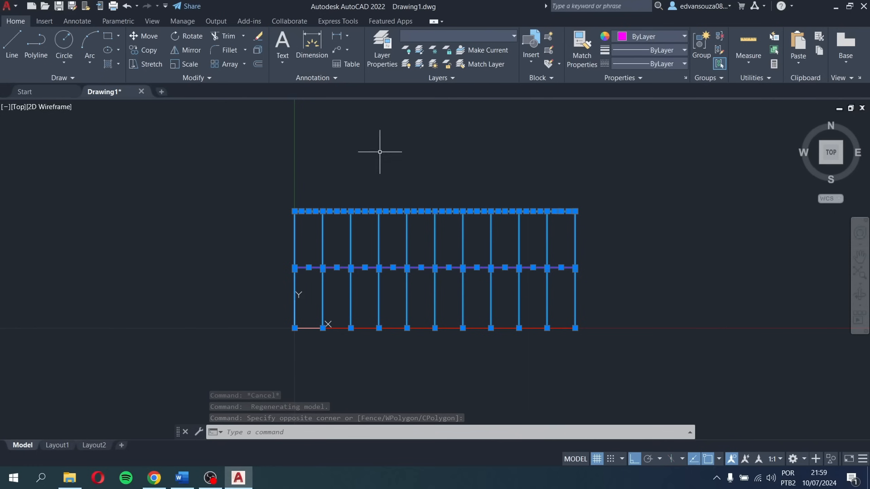
key("Escape")
key("Escape")
left_click(651, 285)
key("Escape")
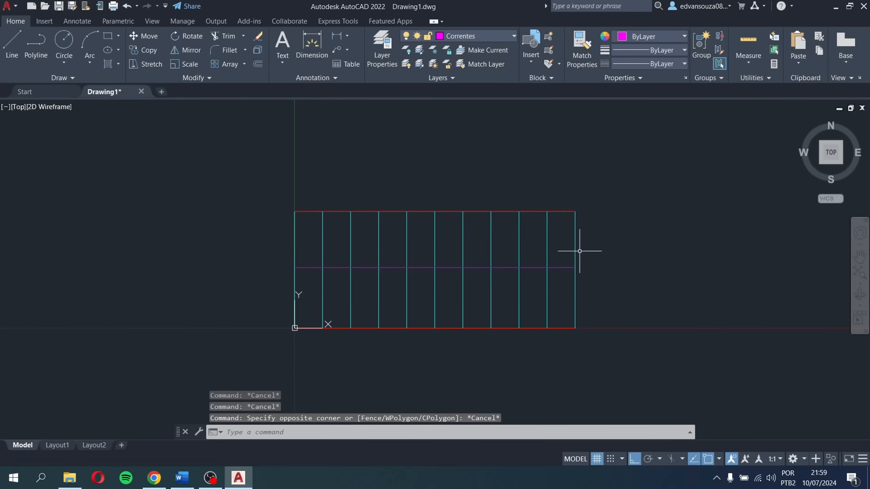
left_click(264, 181)
key("Escape")
Step: Copy the second frame with the purlins and tie lines three times along the Y axis, one bay apart, using the column bases as reference points
left_click(643, 274)
left_click(269, 181)
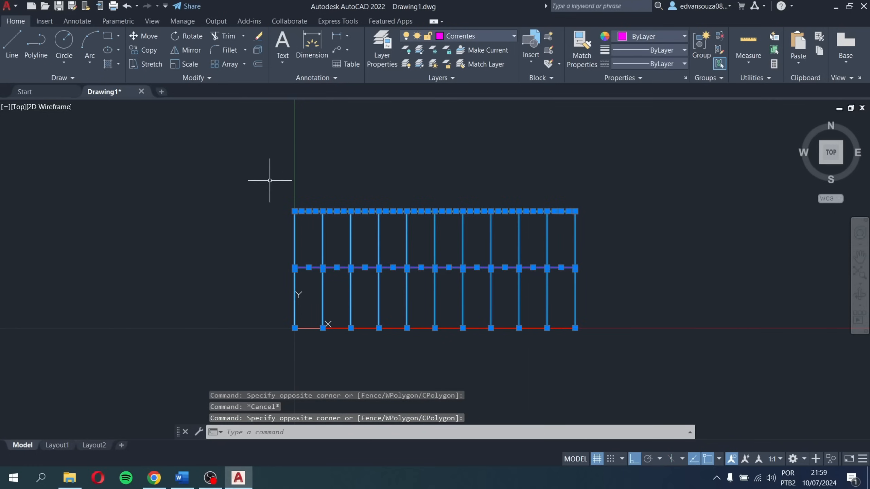
left_click(840, 163)
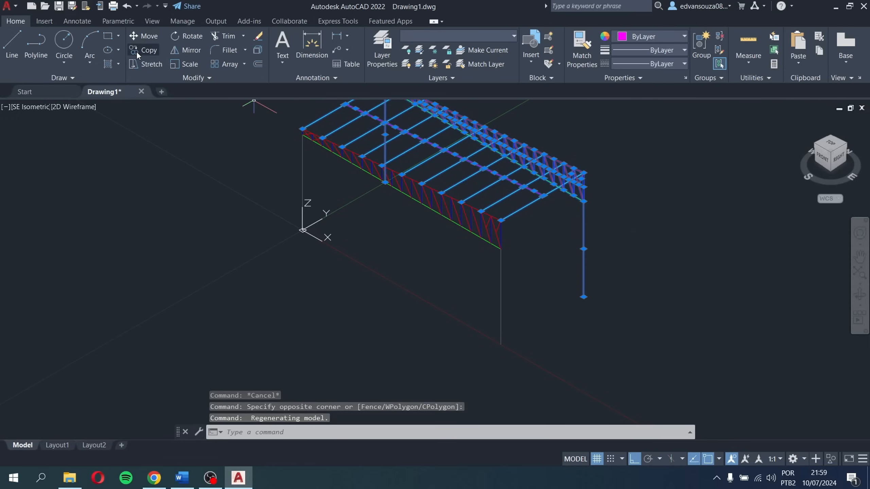
type("CO")
key("Return")
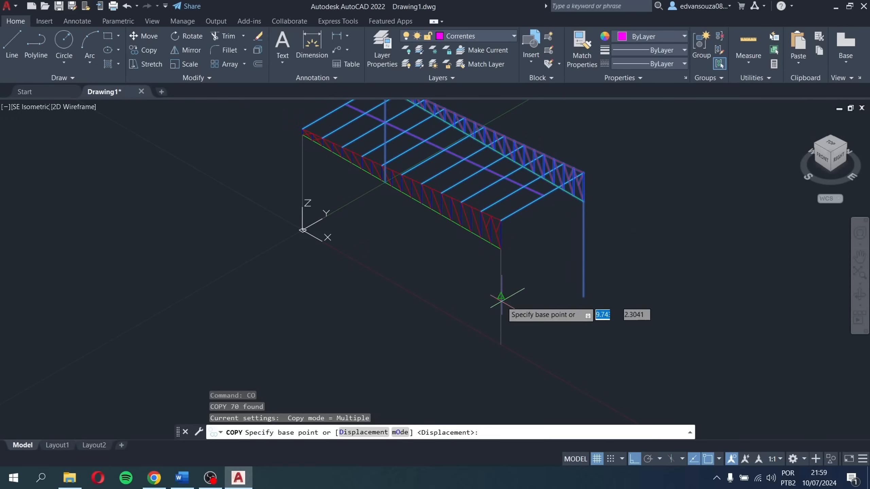
left_click(501, 343)
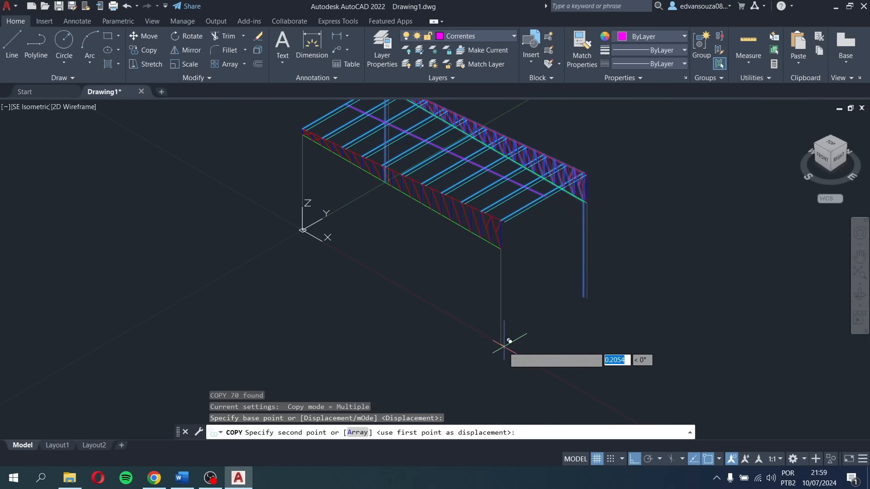
left_click(586, 298)
middle_click_drag(606, 299, 525, 329)
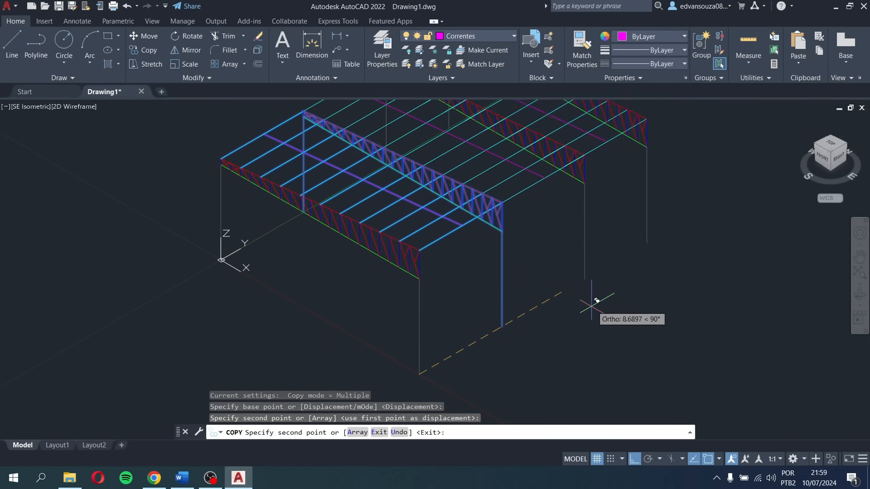
left_click(585, 282)
left_click(668, 231)
key("Escape")
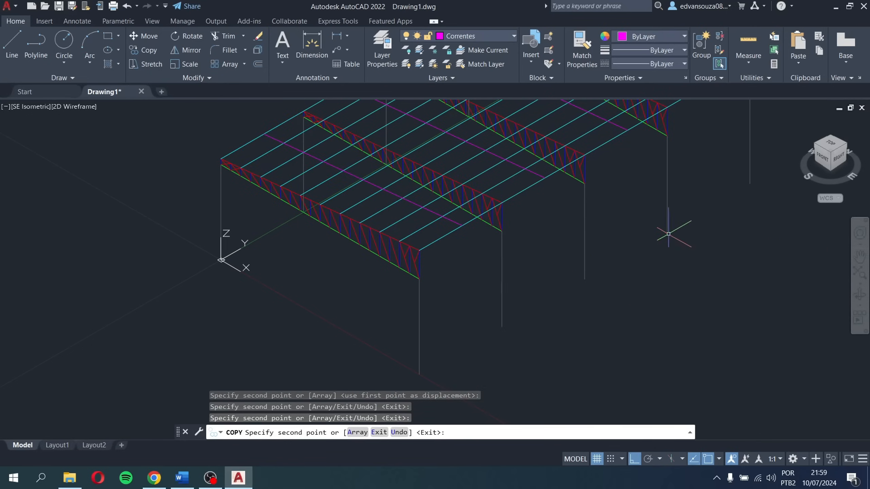
Step: Finish the frame copying and make Contraventamento the current layer
scroll(541, 316, "down", 4)
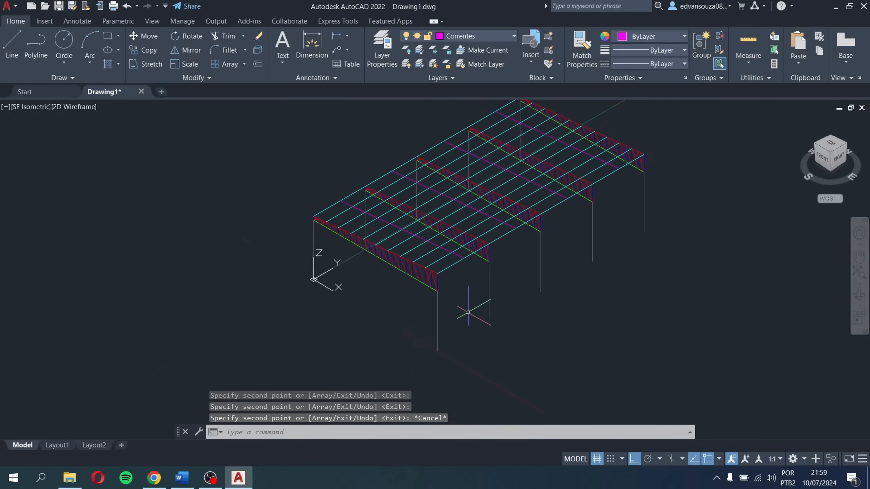
scroll(400, 334, "up", 2)
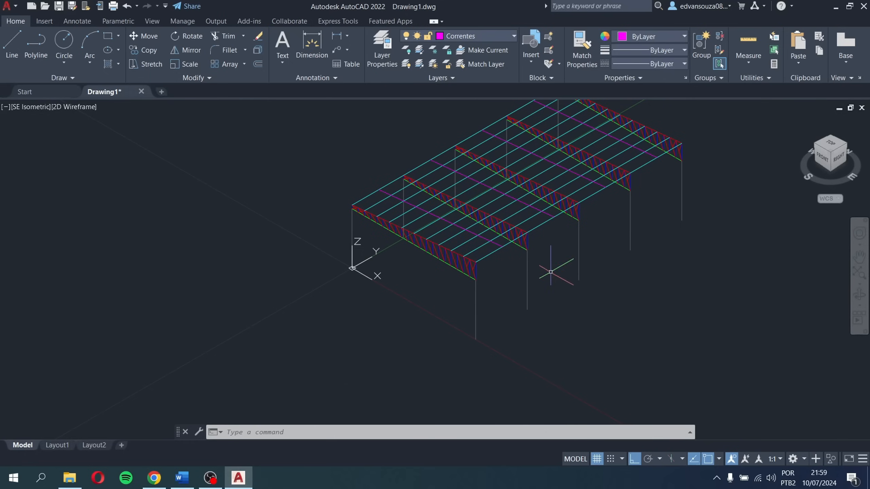
left_click(475, 37)
left_click(462, 90)
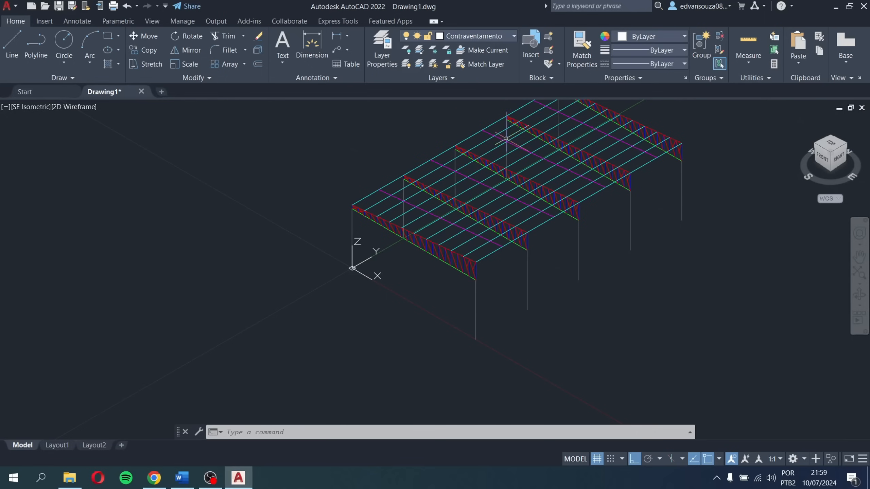
Step: With Ortho off, draw a bracing line from the first frame's deep-end top corner to the second frame's top chord, two purlins in
left_click(12, 44)
scroll(481, 241, "up", 3)
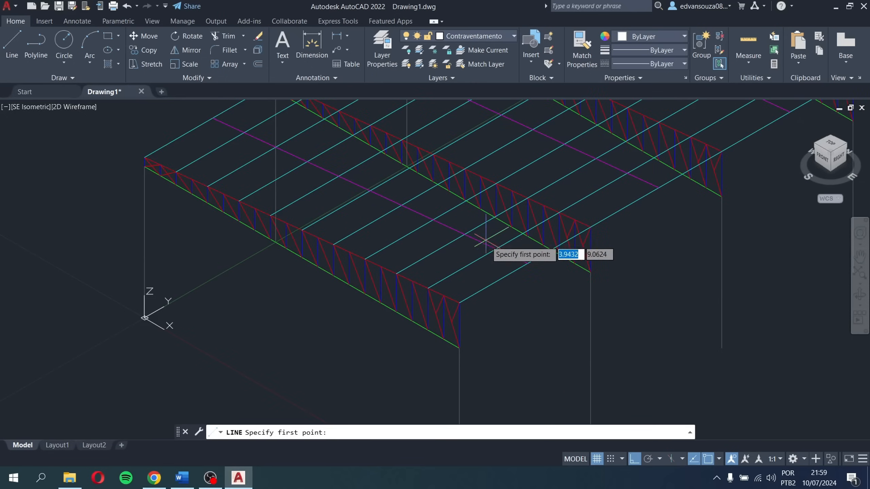
left_click(459, 302)
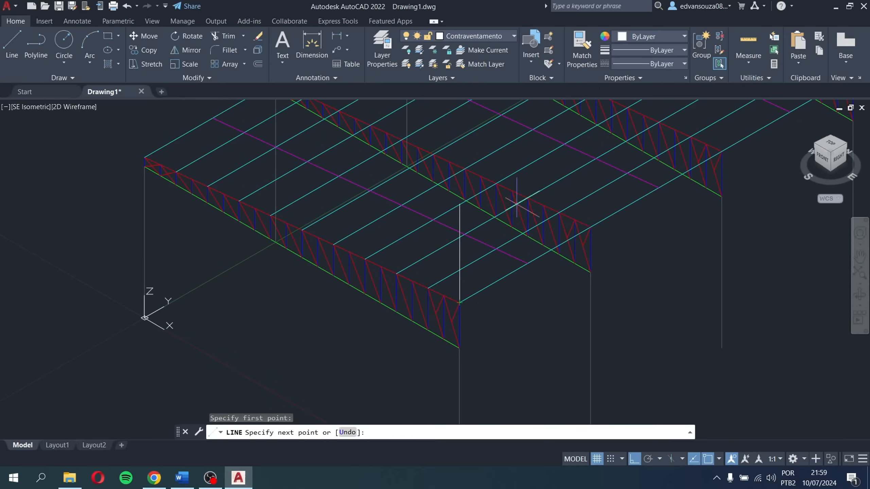
key("F8")
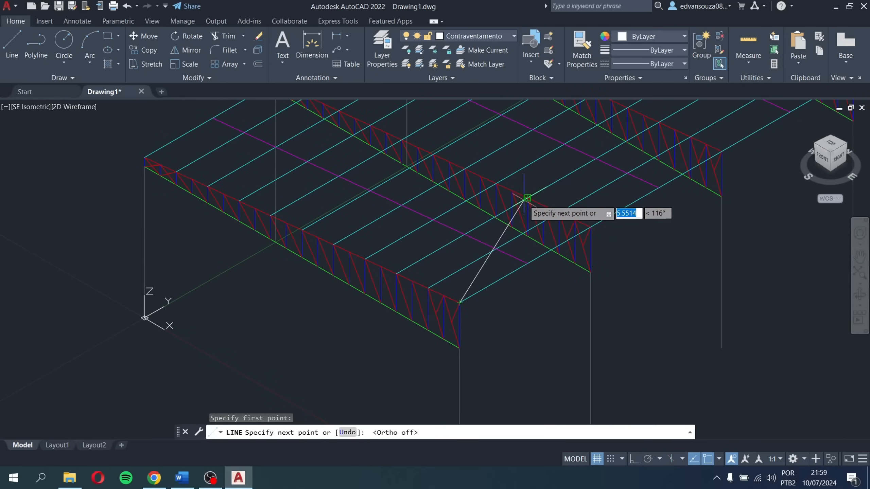
scroll(527, 197, "up", 2)
scroll(527, 197, "up", 2)
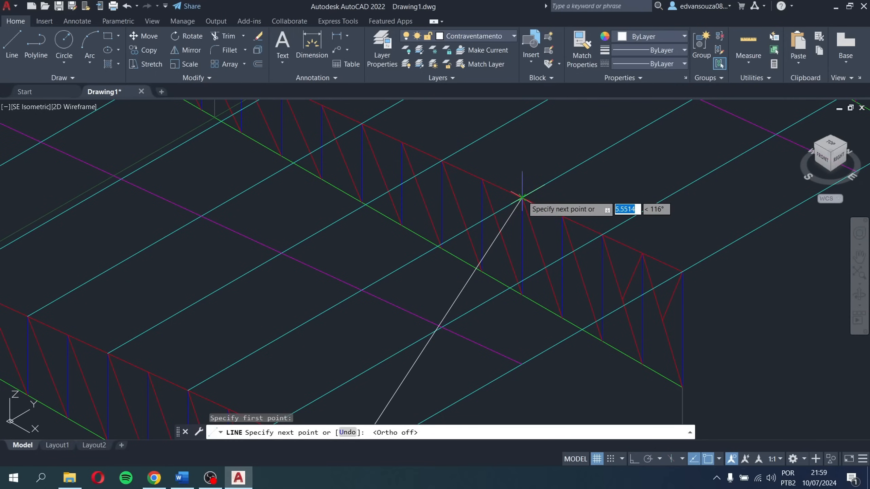
scroll(522, 197, "down", 3)
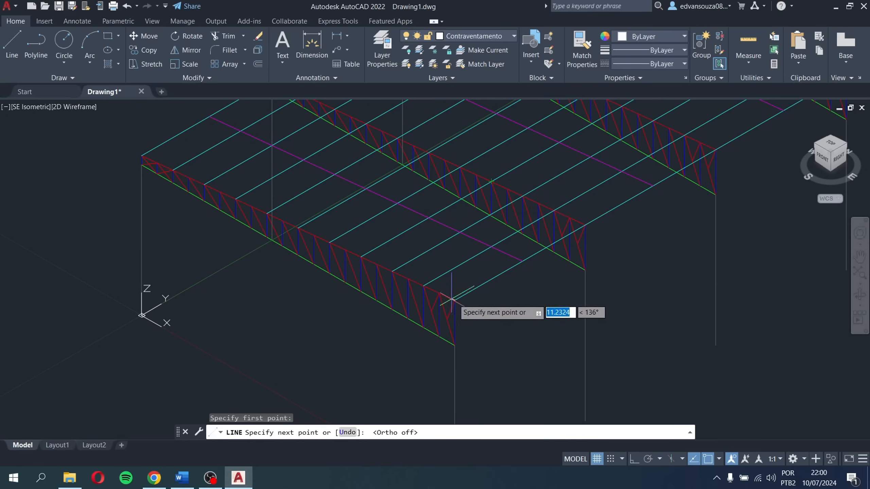
left_click(522, 196)
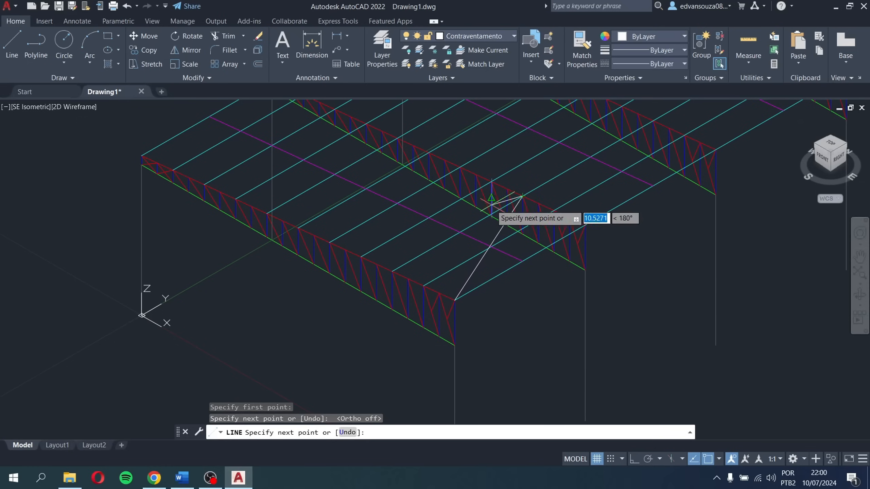
Step: Continue the bracing as a zigzag between the first two frames, advancing two purlins per segment and ending at the second frame's shallow-end top corner
left_click(330, 243)
middle_click_drag(340, 231, 359, 269)
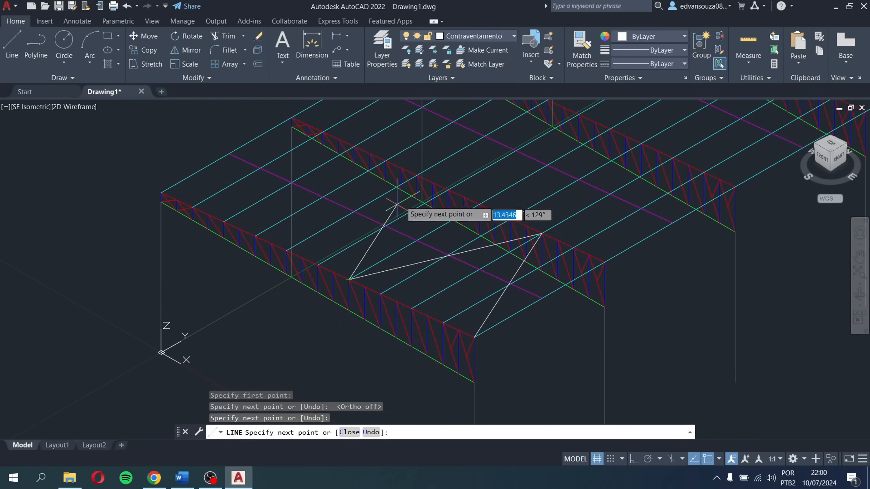
left_click(417, 175)
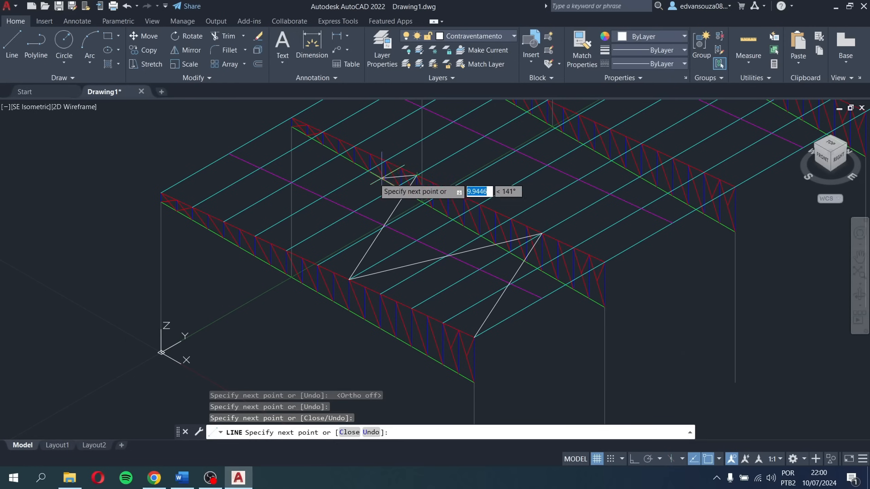
left_click(224, 221)
middle_click_drag(226, 195, 253, 243)
key("Escape")
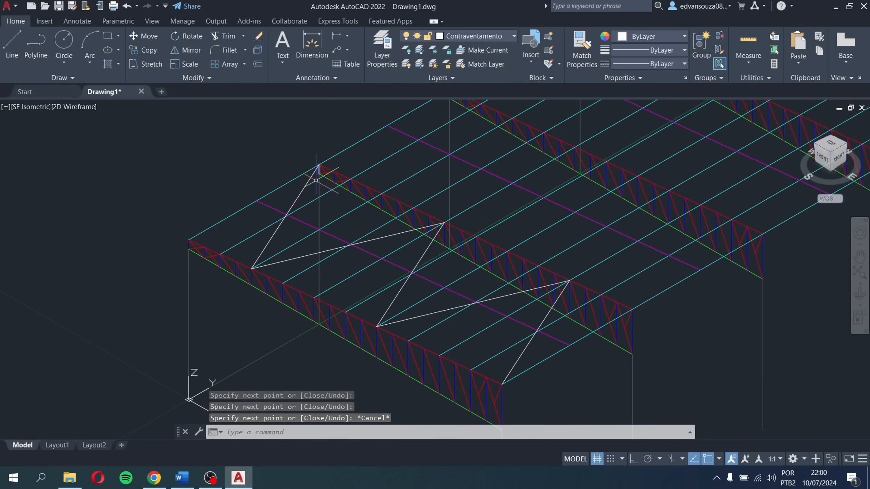
key("Escape")
scroll(484, 258, "down", 4)
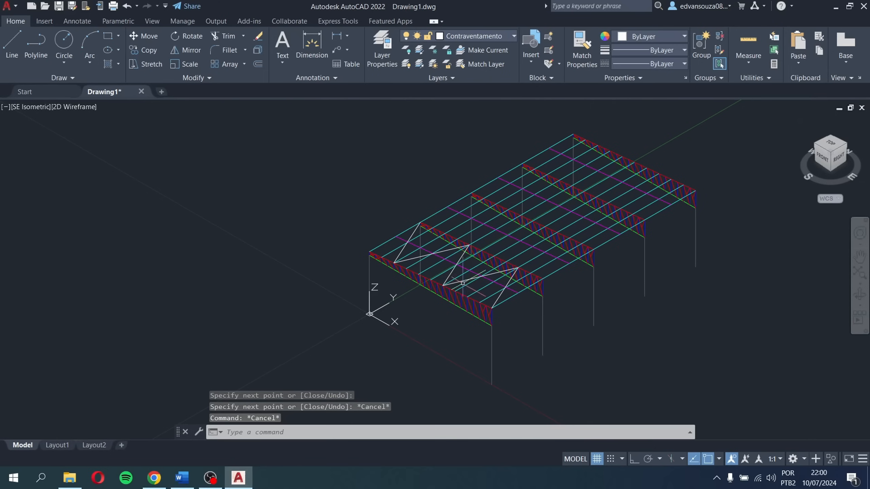
scroll(516, 285, "up", 3)
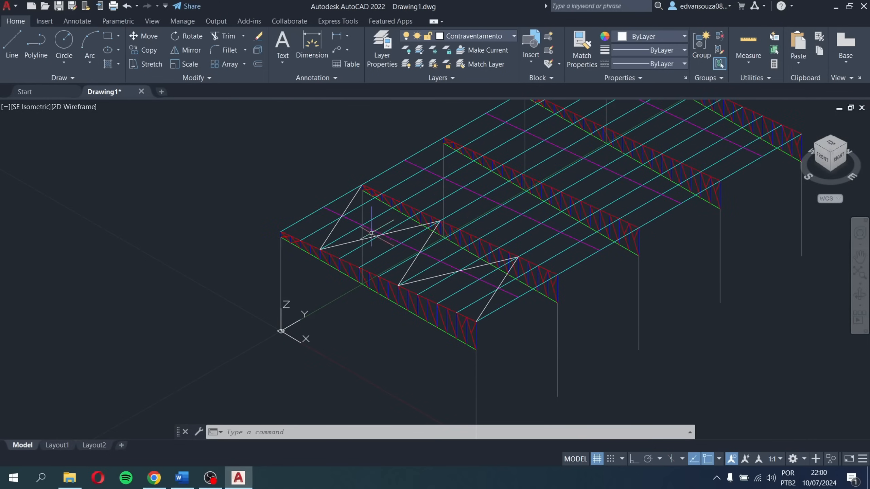
left_click(12, 45)
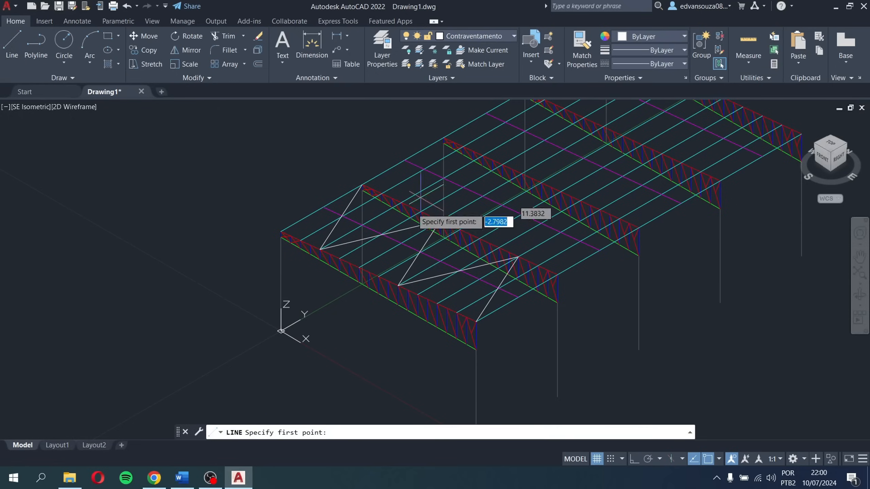
key("Escape")
key("Escape")
Step: Try to mirror the first bay's five bracing lines, selecting them in the top view and working in the SE isometric view with Ortho on
left_click(837, 151)
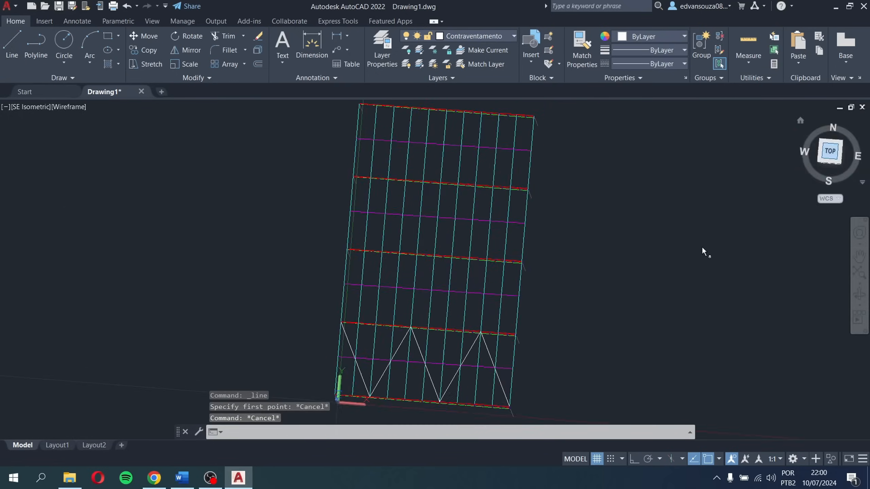
scroll(470, 369, "up", 4)
left_click(491, 338)
left_click(471, 329)
left_click(518, 327)
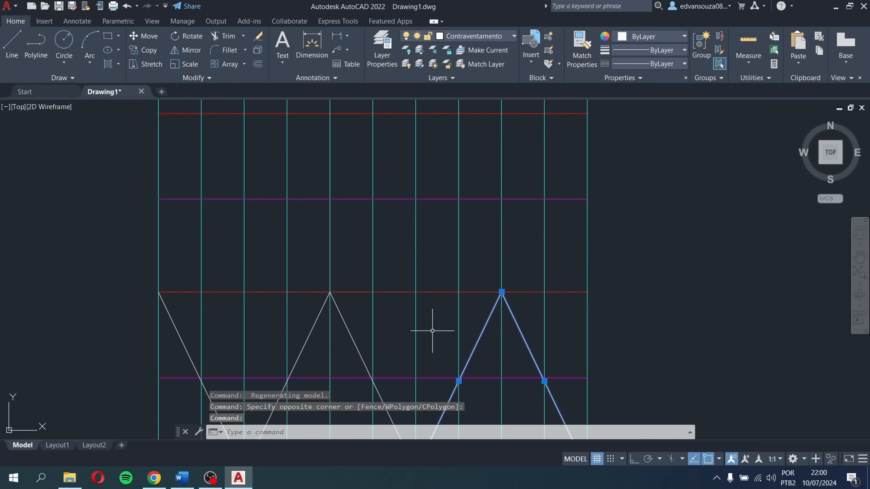
left_click(348, 330)
left_click(312, 323)
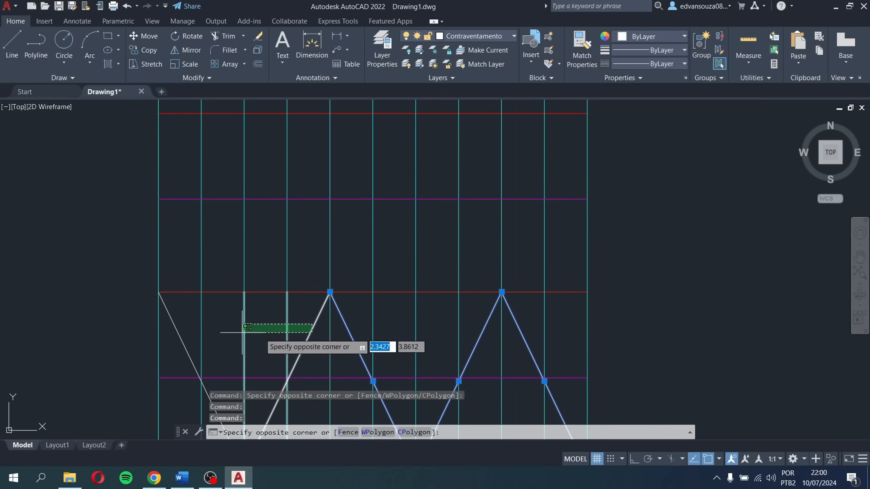
left_click(301, 340)
left_click(192, 339)
left_click(174, 319)
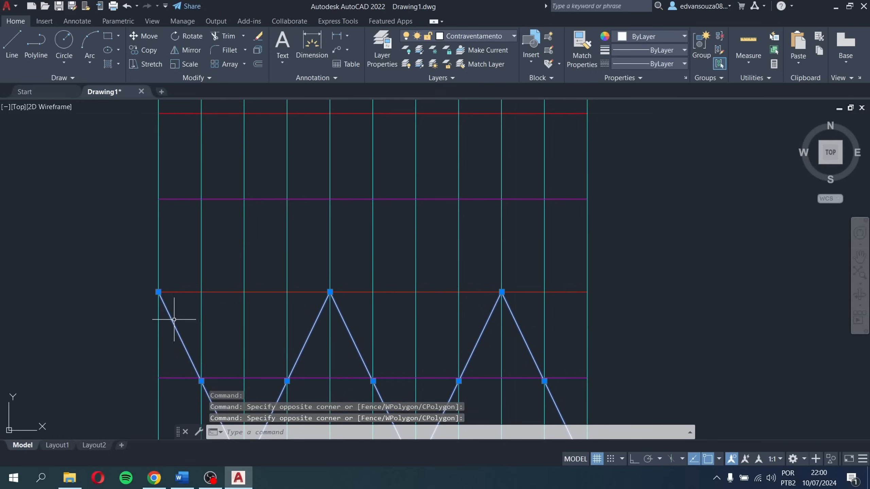
left_click(842, 158)
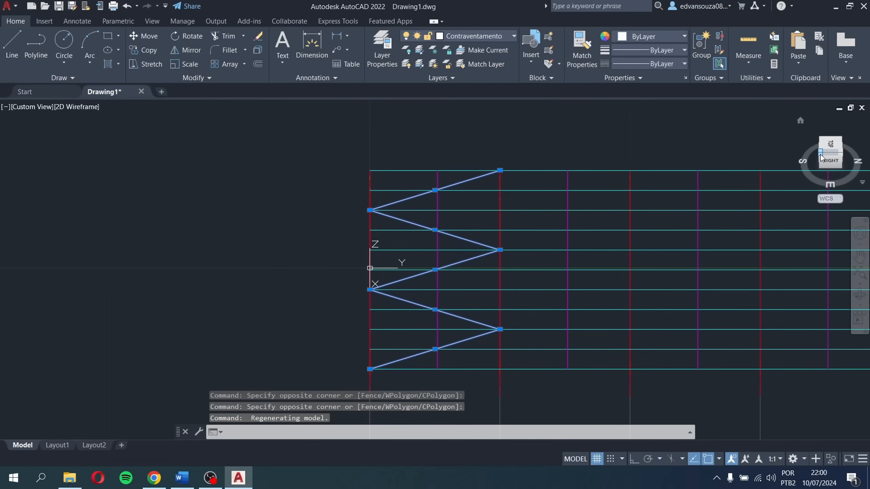
left_click(821, 154)
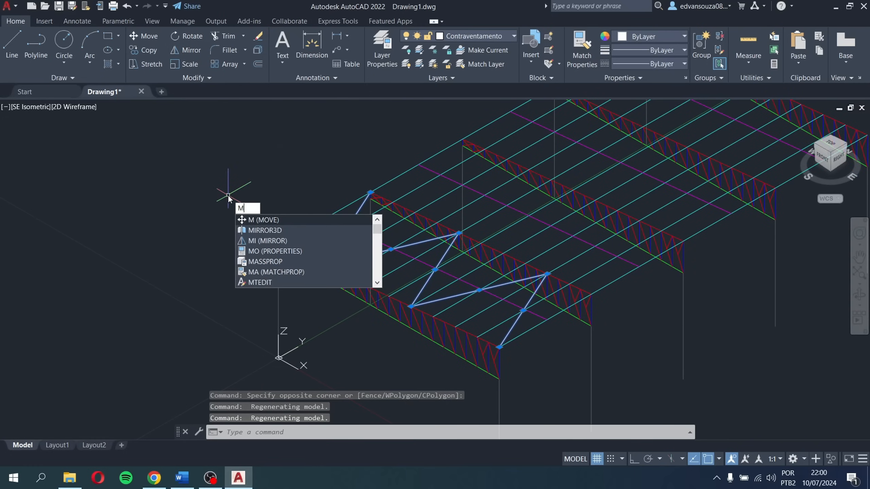
type("i")
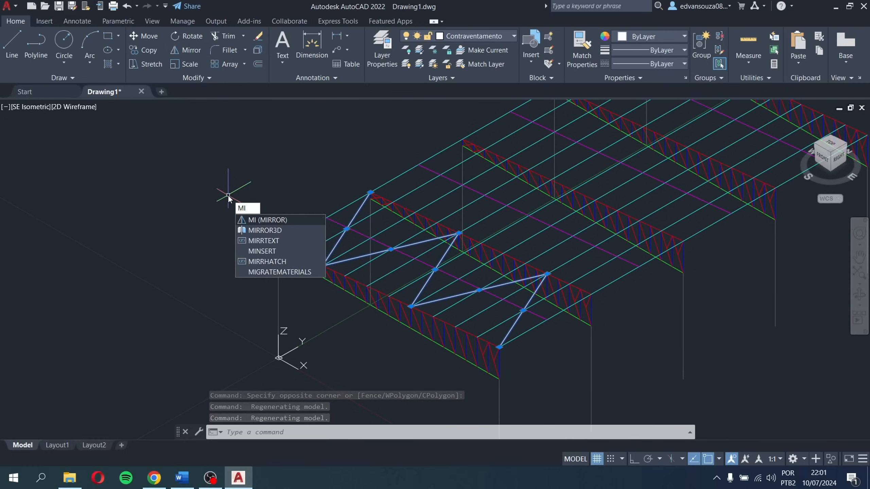
left_click(288, 219)
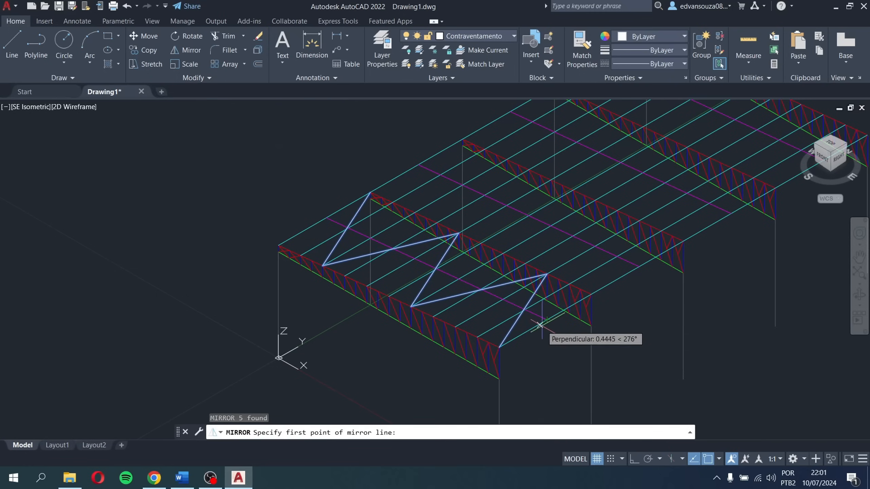
scroll(545, 319, "up", 2)
scroll(540, 318, "down", 2)
middle_click_drag(539, 319, 574, 312)
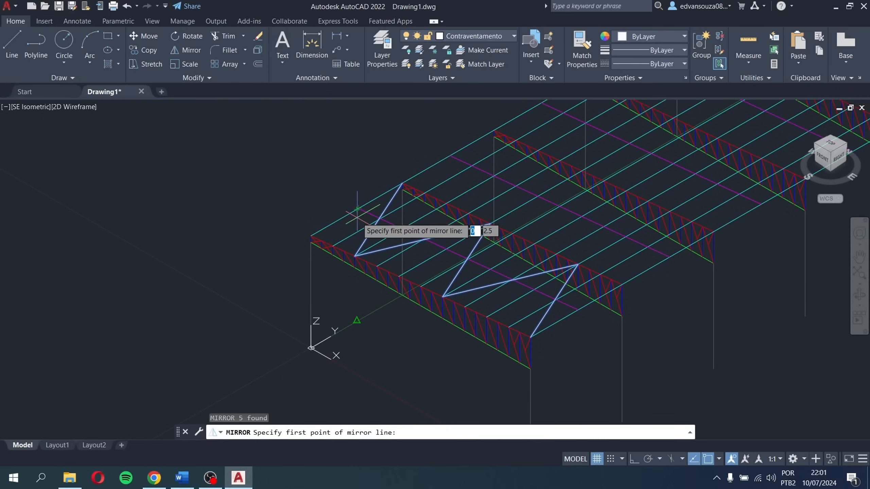
key("F8")
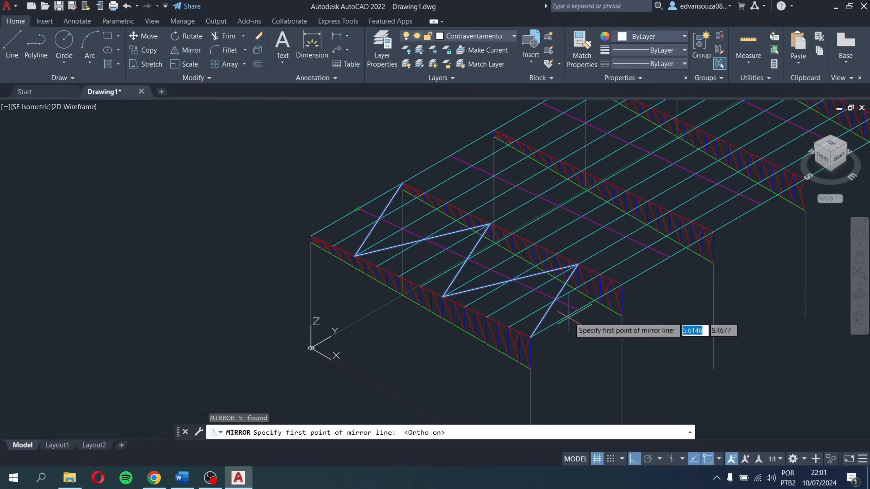
scroll(579, 315, "up", 4)
scroll(563, 301, "down", 4)
scroll(542, 322, "down", 5)
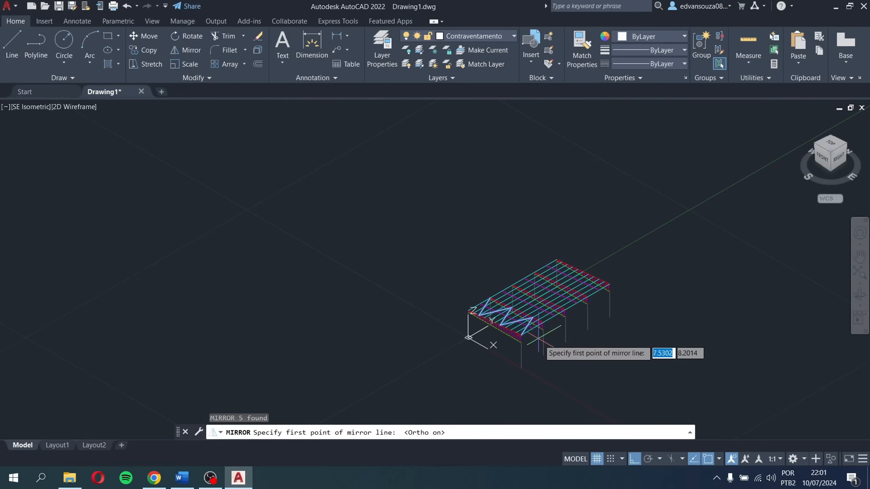
key("Escape")
Step: Draw a reference line between the deep-side column bases of the first and second frames
left_click(12, 45)
scroll(504, 388, "up", 4)
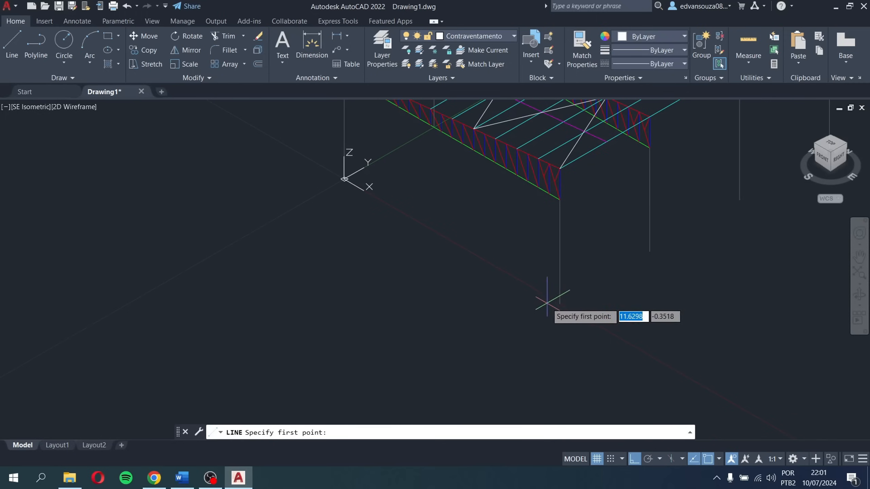
left_click(560, 303)
key("Escape")
middle_click_drag(636, 265, 594, 339)
Step: Mirror the first bay's five zigzag bracing lines across the bay, about an X-direction axis through the base reference line's midpoint, keeping the originals
left_click_drag(830, 144, 707, 258)
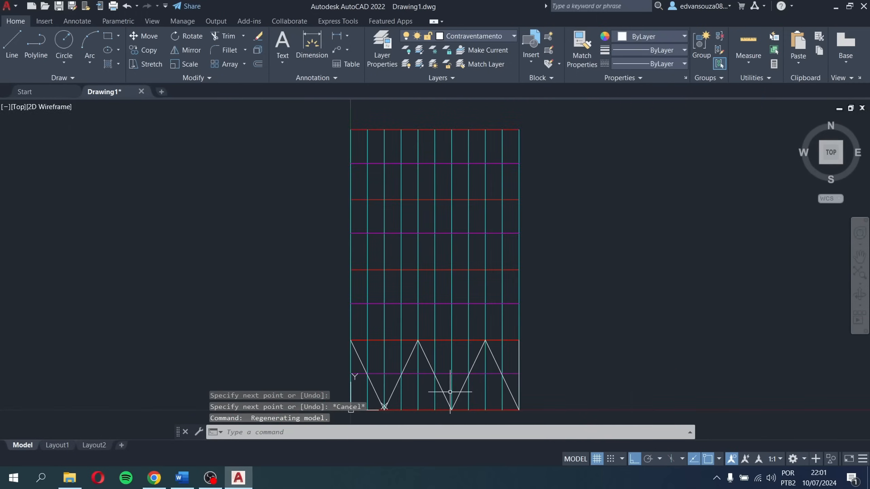
scroll(423, 396, "up", 5)
middle_click_drag(355, 384, 394, 333)
left_click(389, 349)
left_click(377, 342)
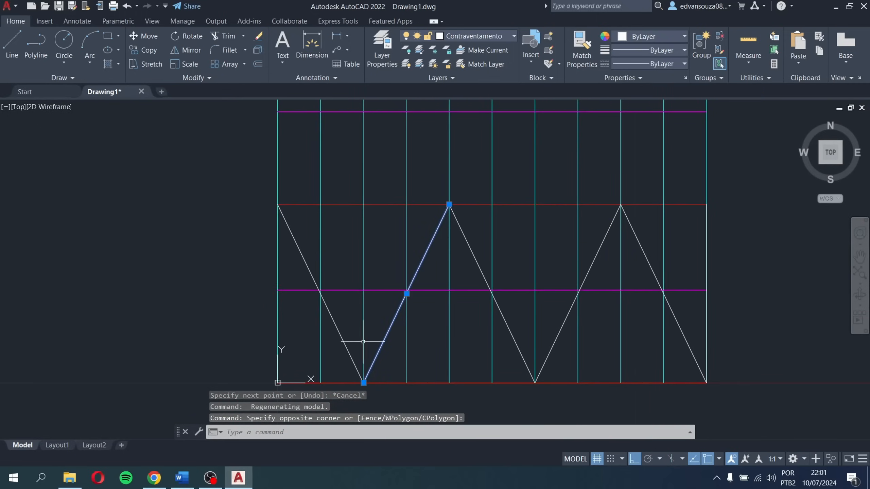
left_click(352, 339)
left_click(331, 334)
left_click(518, 337)
left_click(506, 335)
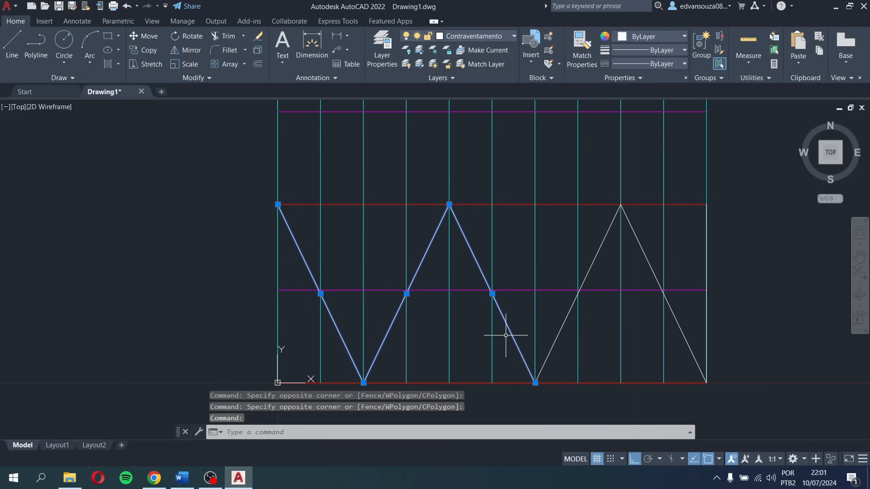
left_click(562, 337)
left_click(676, 317)
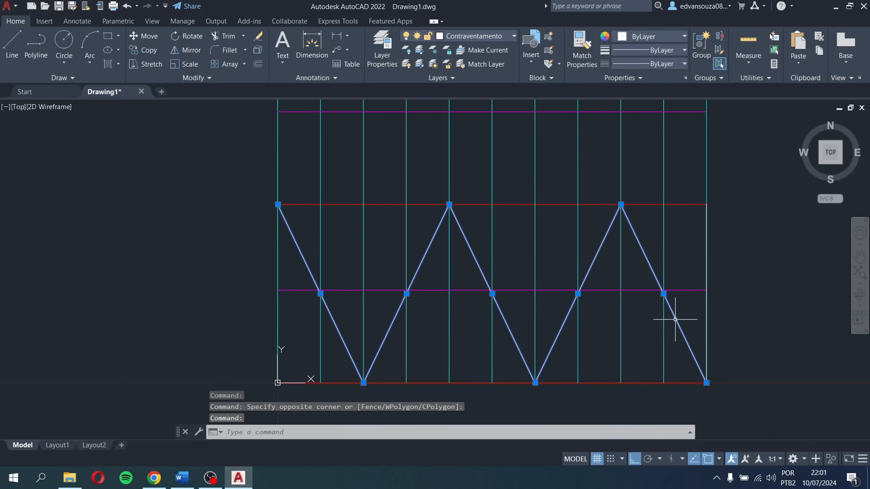
left_click(841, 163)
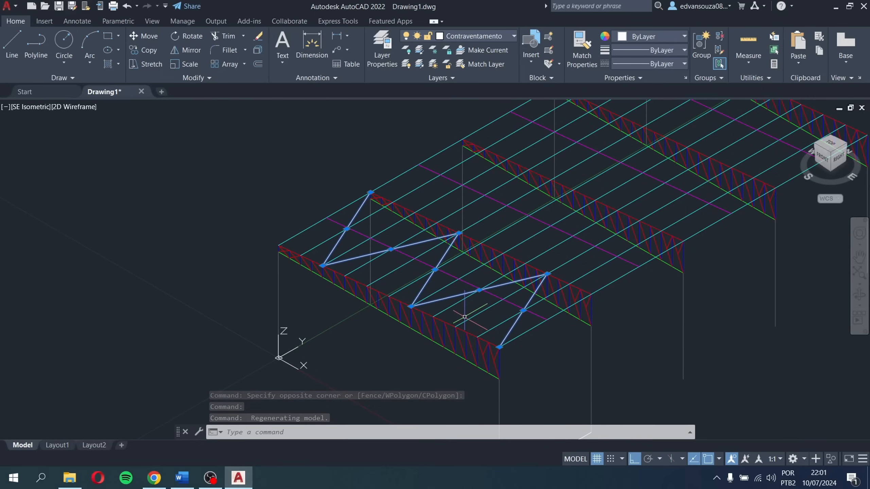
middle_click_drag(644, 319, 643, 273)
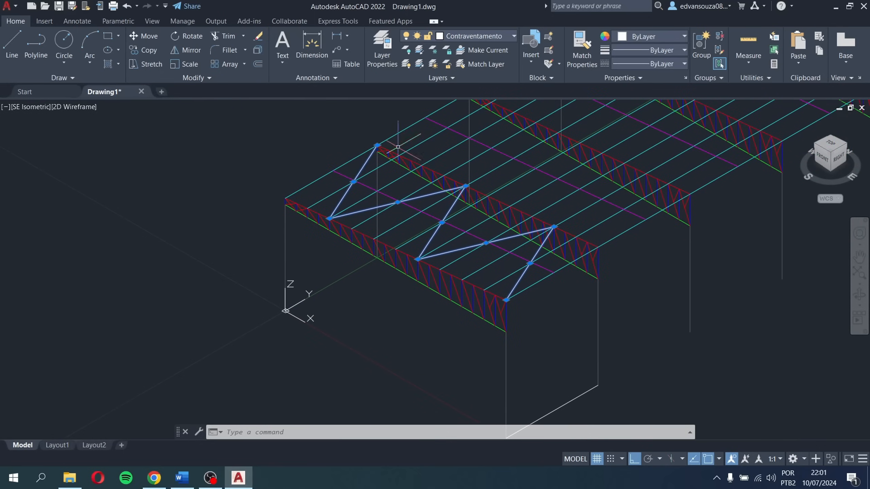
left_click(193, 52)
scroll(482, 320, "down", 4)
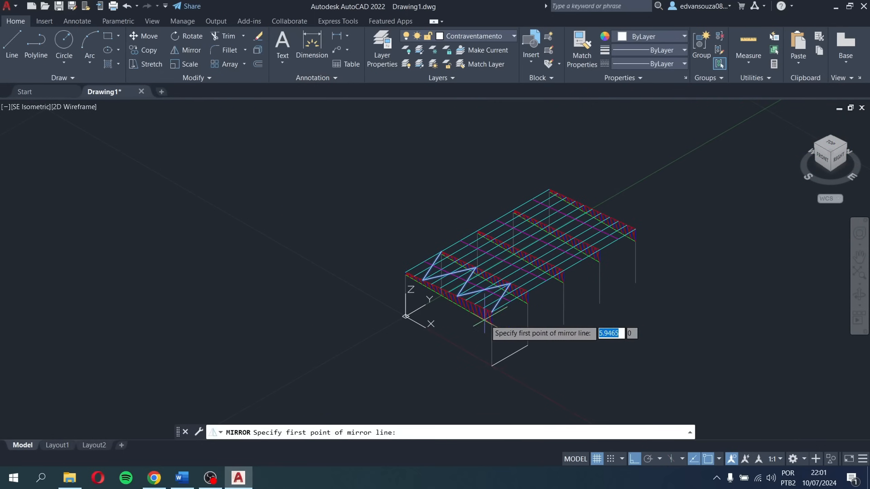
left_click(510, 355)
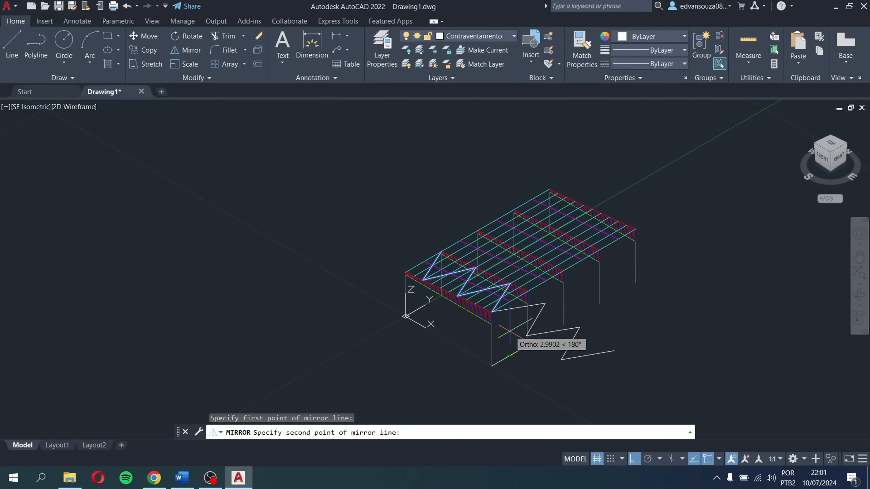
scroll(511, 330, "up", 4)
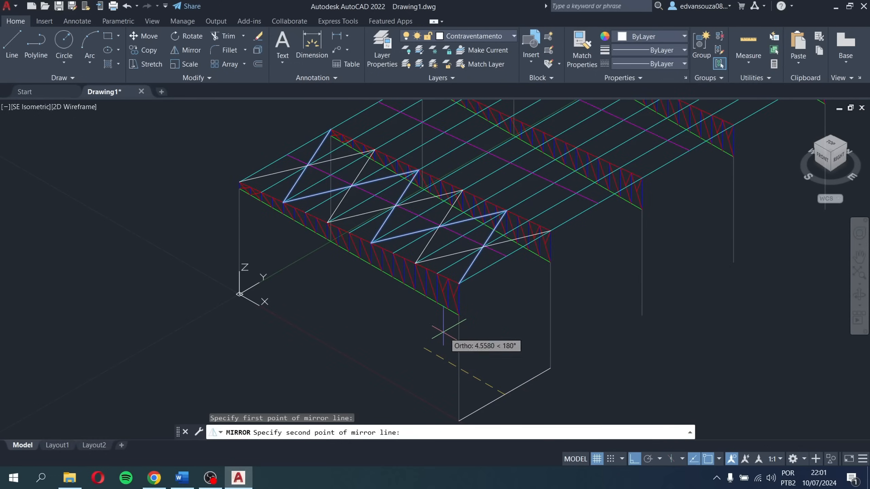
middle_click_drag(492, 376, 496, 349)
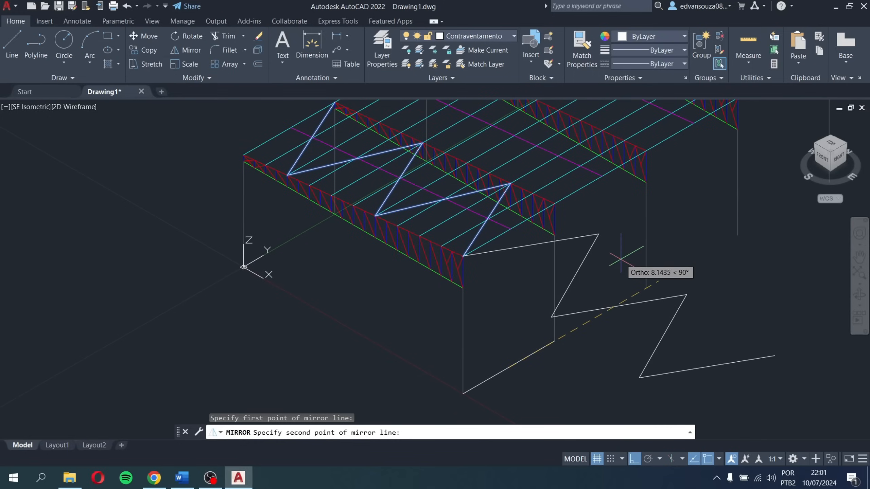
scroll(699, 240, "down", 4)
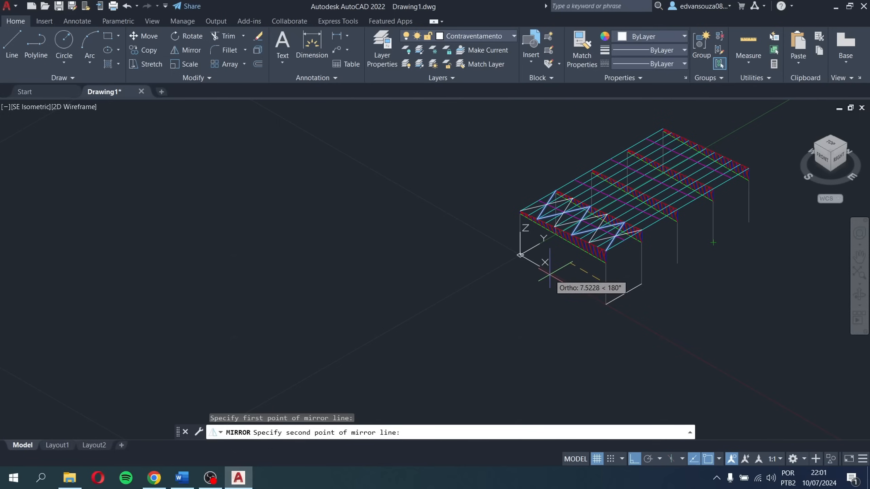
left_click(673, 324)
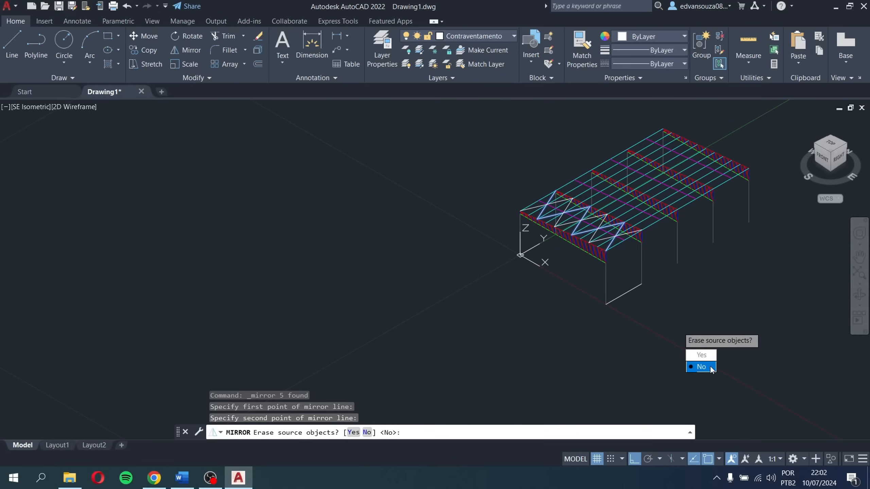
left_click(700, 367)
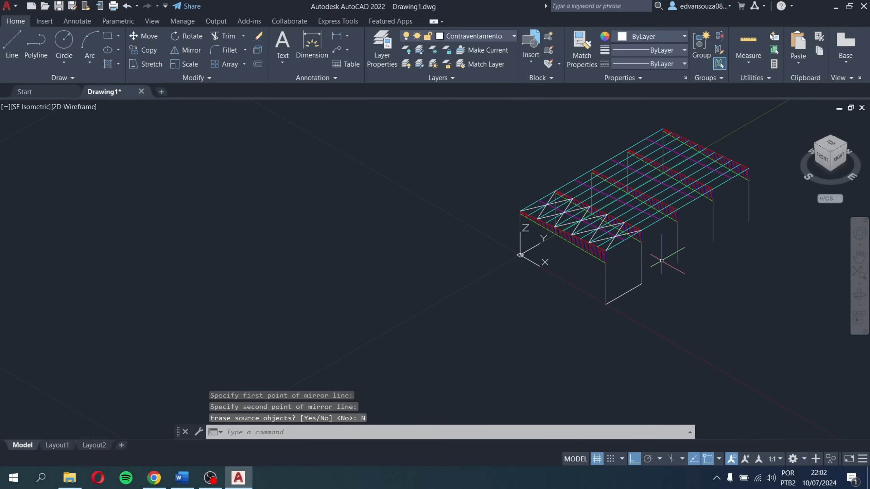
Step: Copy the first bay's ten crossed bracing lines 10 units along Y into the third bay, using the deep-side column bases as reference points
scroll(647, 216, "up", 4)
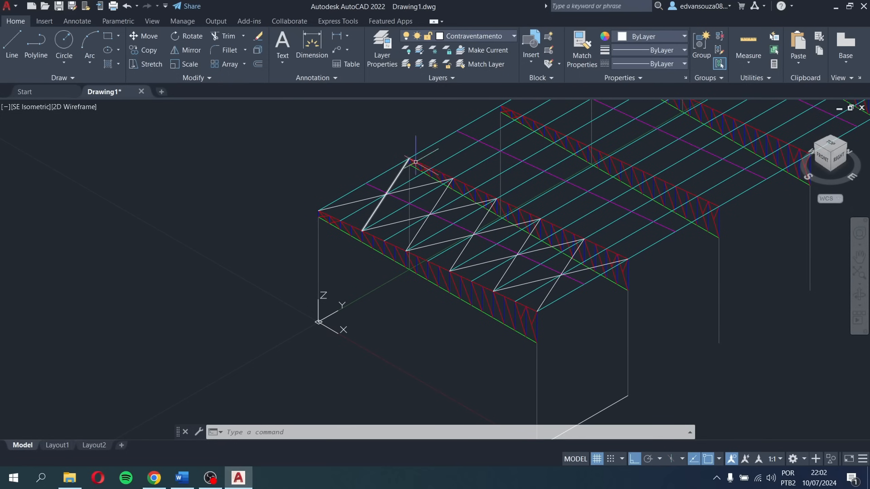
left_click(834, 147)
scroll(558, 311, "up", 5)
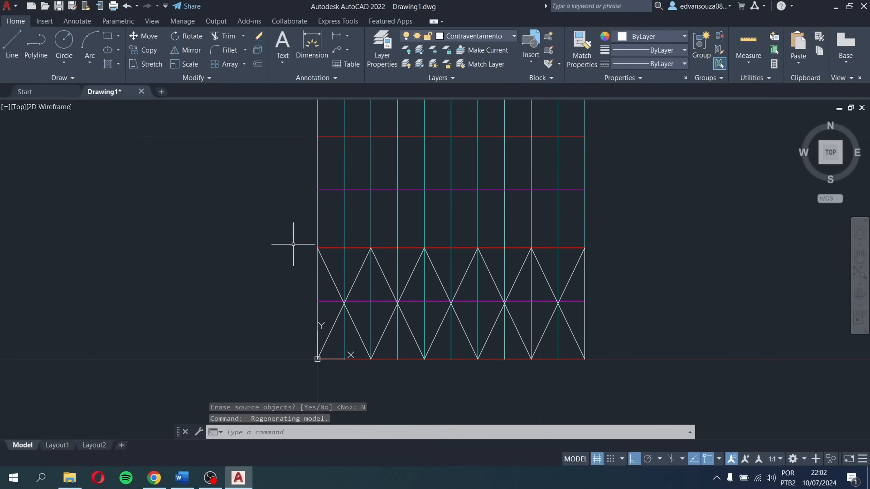
left_click(338, 290)
left_click(337, 321)
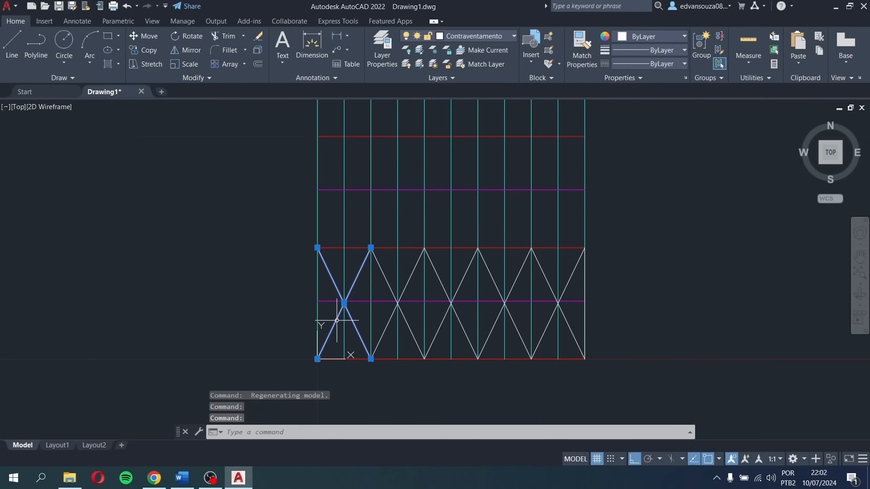
left_click(386, 324)
left_click(408, 328)
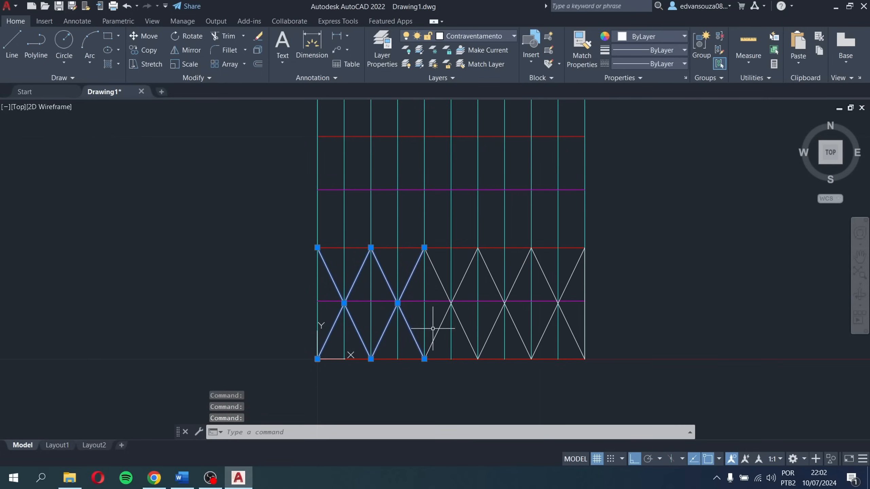
left_click(493, 332)
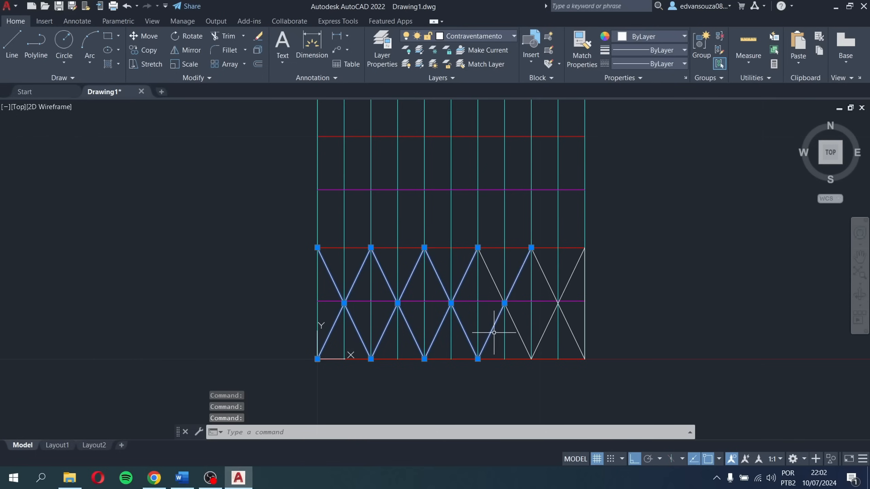
left_click(550, 334)
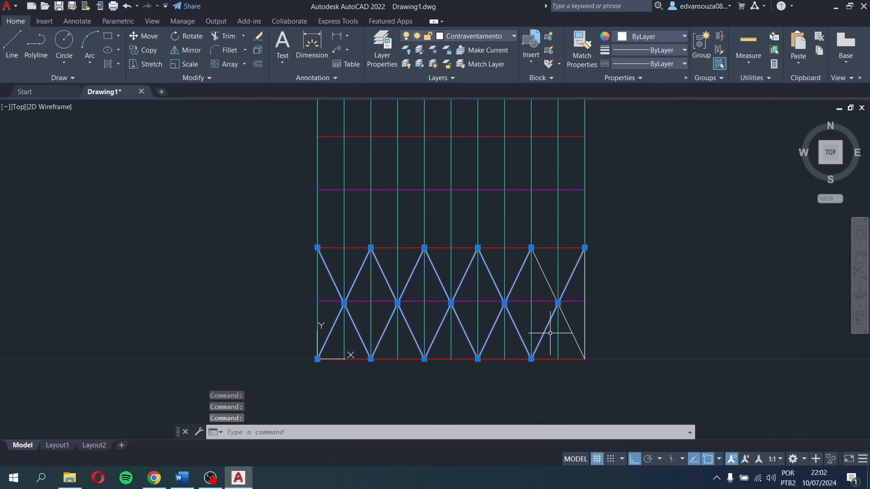
left_click(569, 330)
left_click(840, 164)
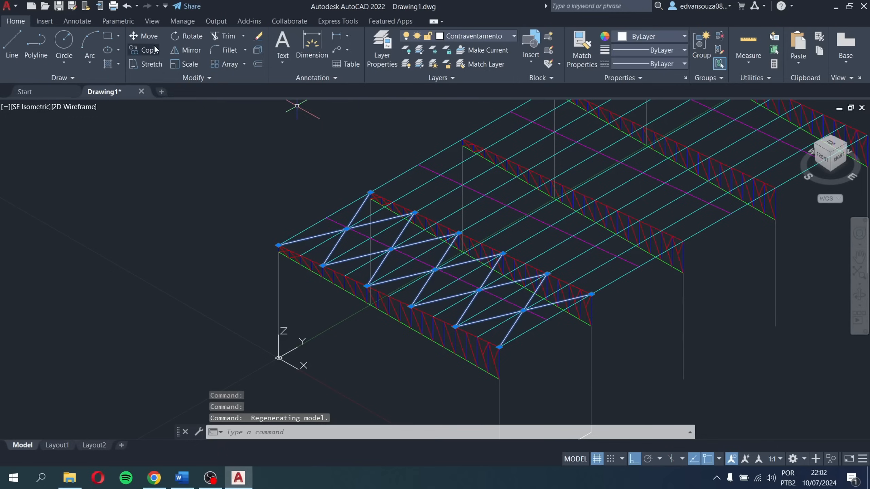
type("c")
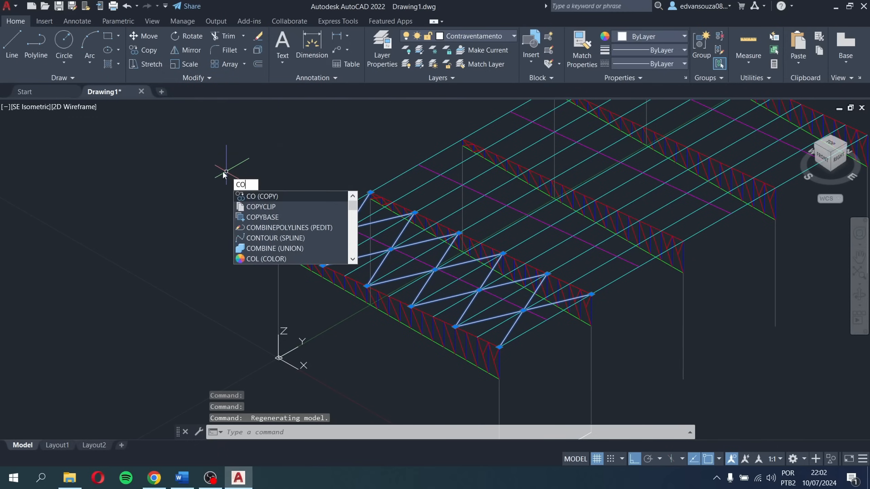
key("Return")
middle_click_drag(511, 342, 492, 268)
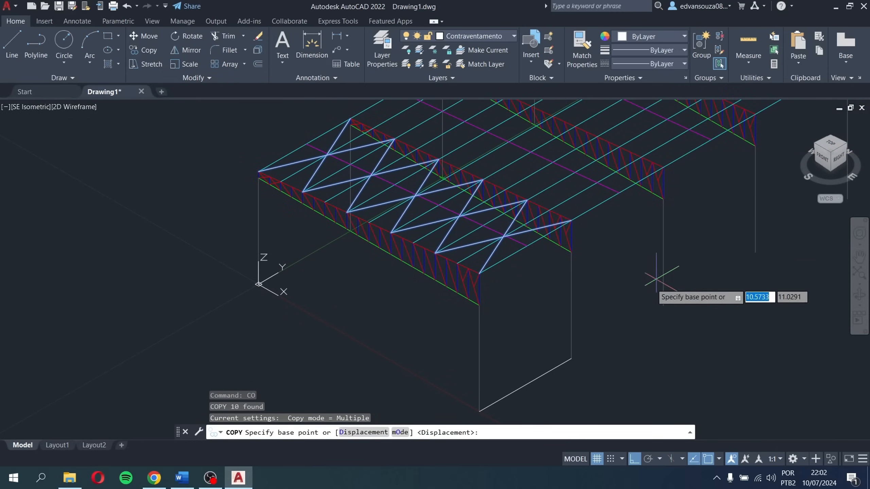
left_click(479, 412)
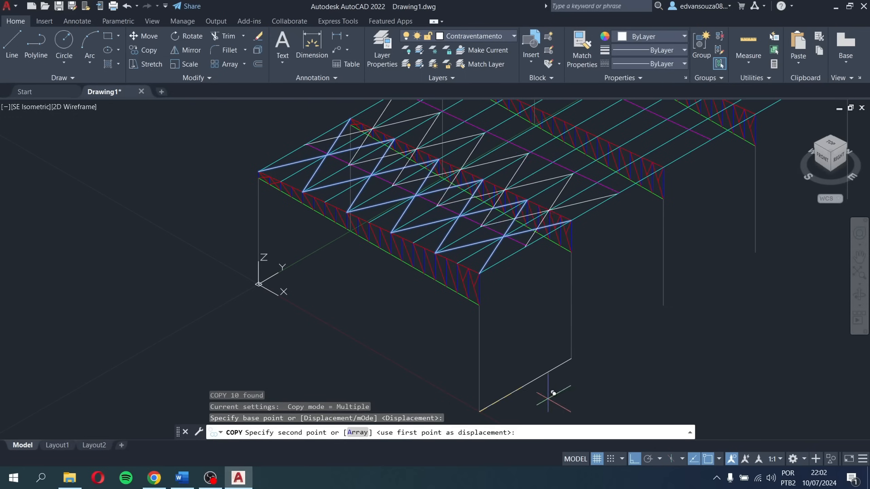
scroll(517, 418, "down", 3)
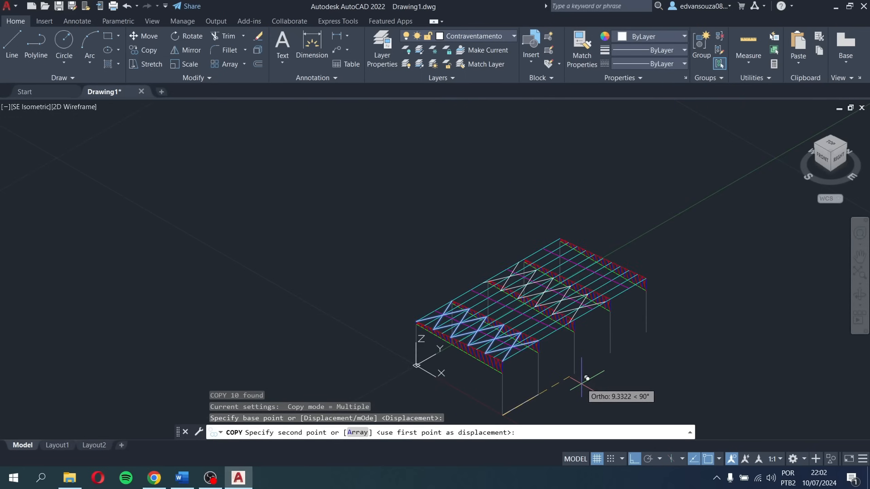
scroll(581, 378, "up", 2)
left_click(569, 368)
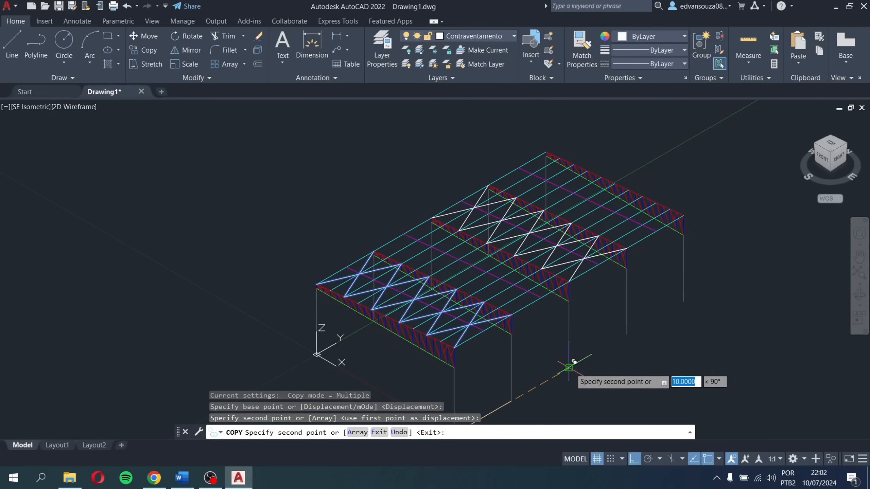
key("Escape")
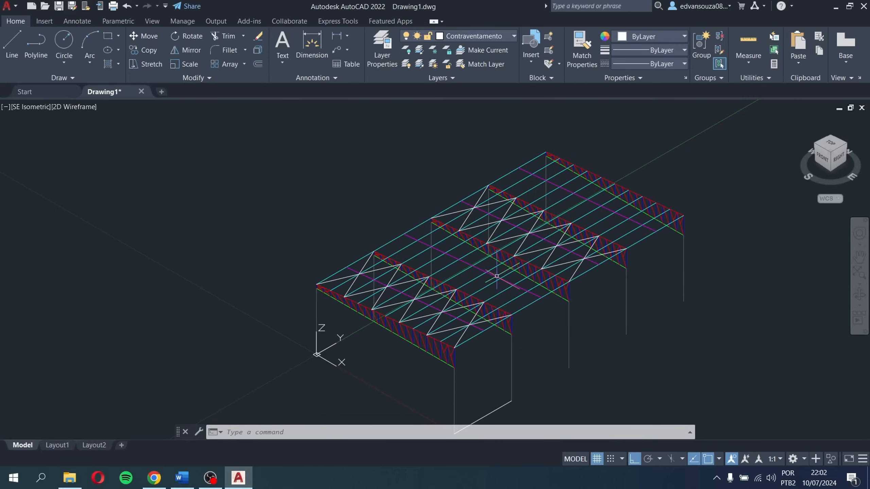
scroll(492, 372, "up", 2)
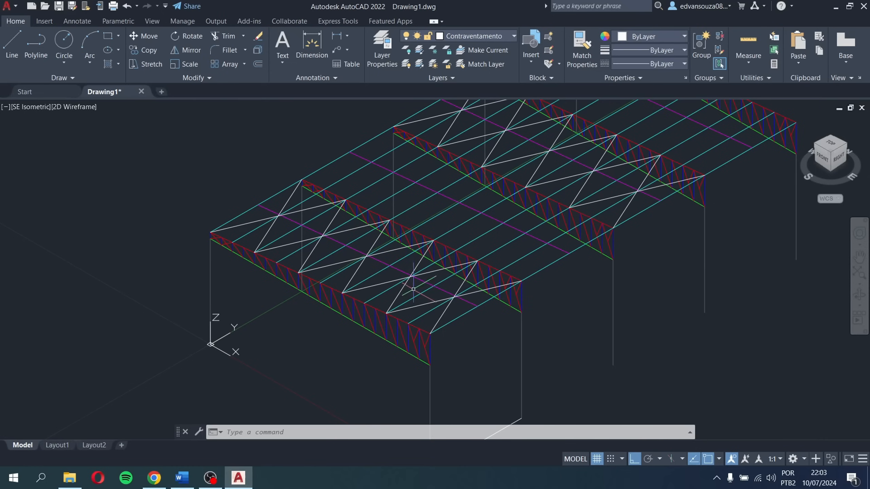
middle_click_drag(516, 311, 485, 307)
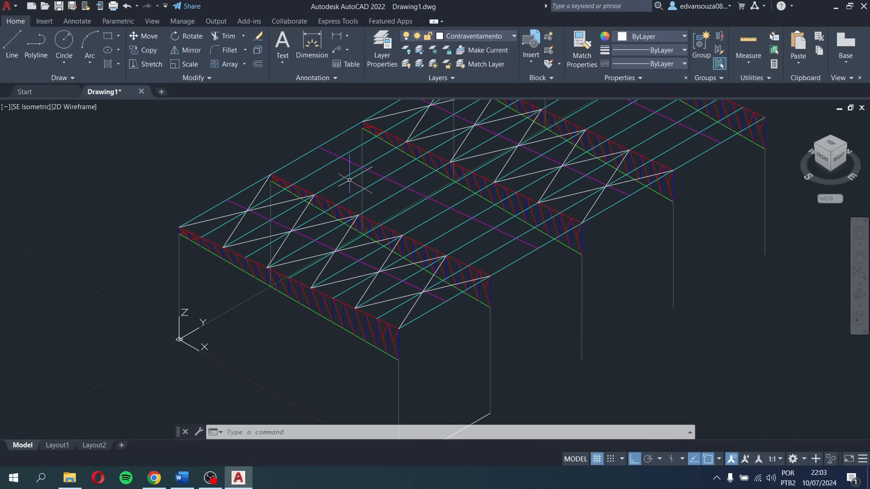
scroll(476, 298, "down", 4)
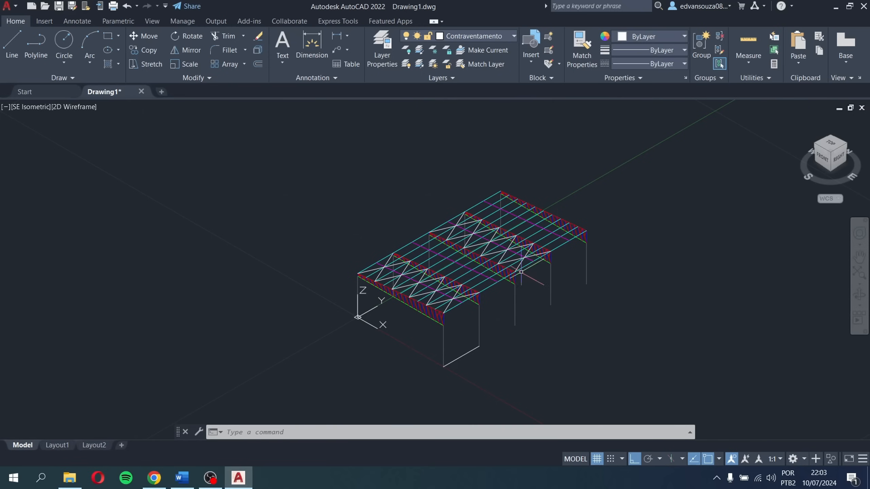
scroll(574, 222, "up", 2)
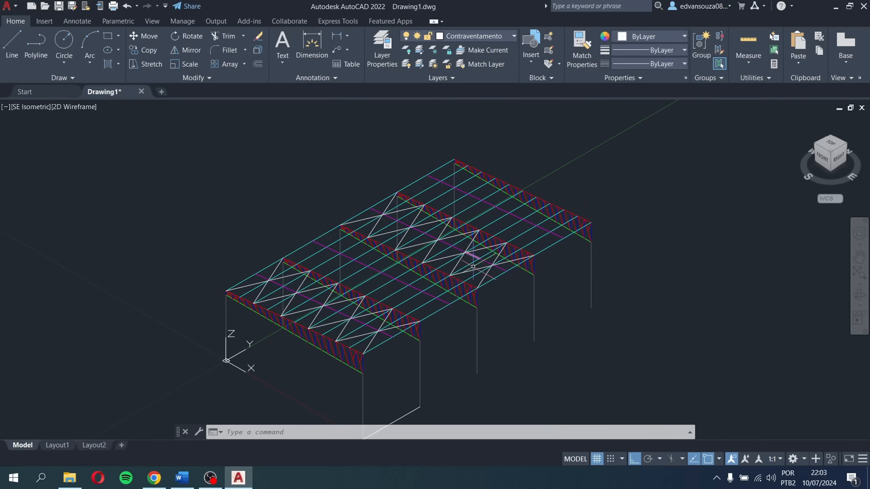
middle_click_drag(432, 393, 457, 356)
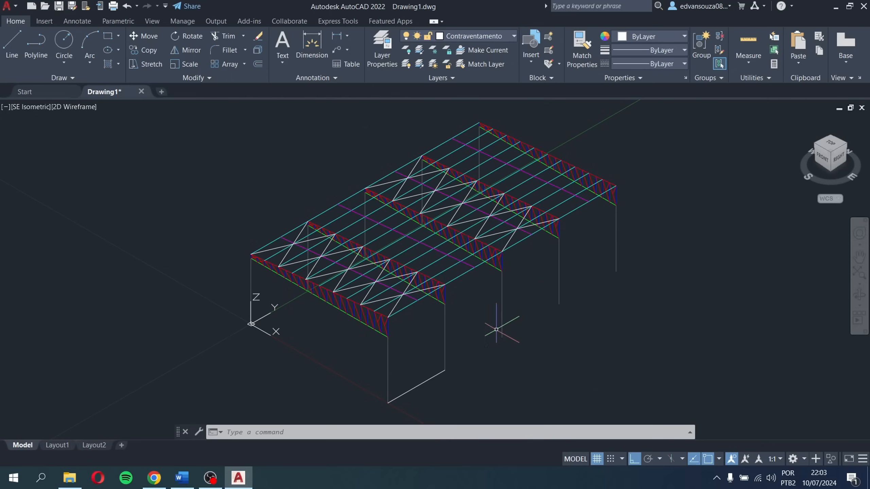
Step: Delete the reference line between the deep-side column bases of the first and second frames
middle_click_drag(441, 376, 462, 324)
left_click(437, 342)
left_click(413, 314)
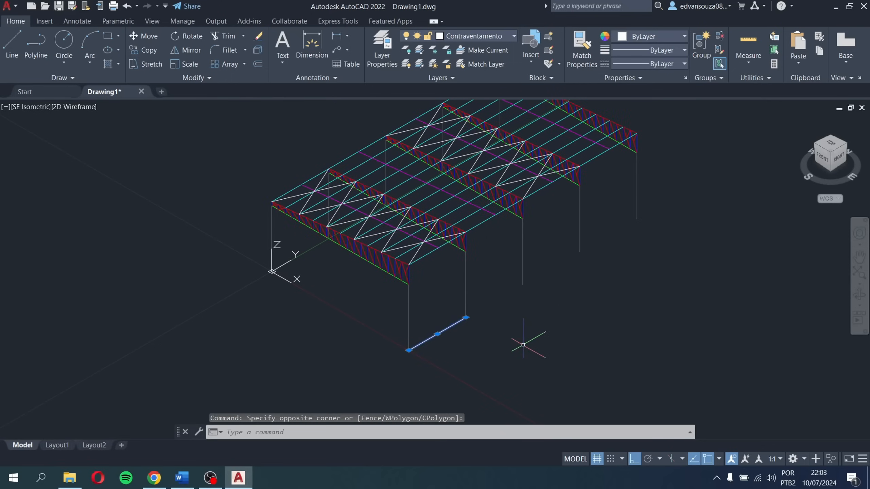
key("Delete")
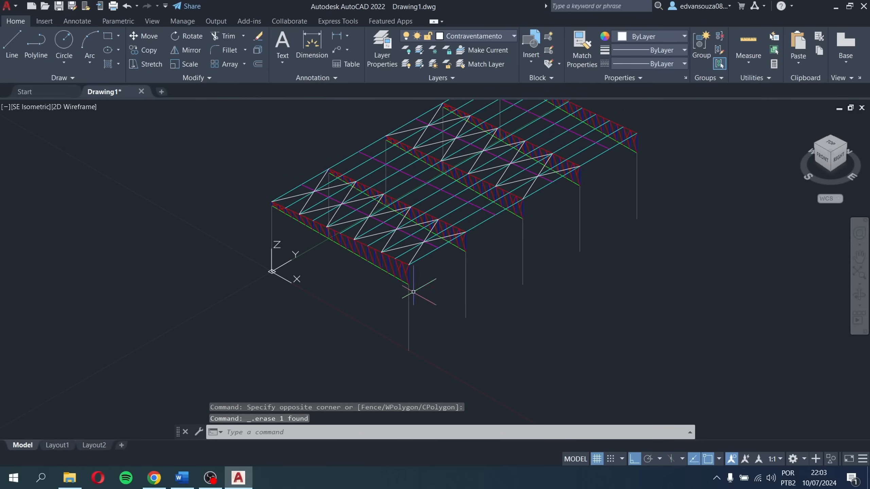
left_click(12, 44)
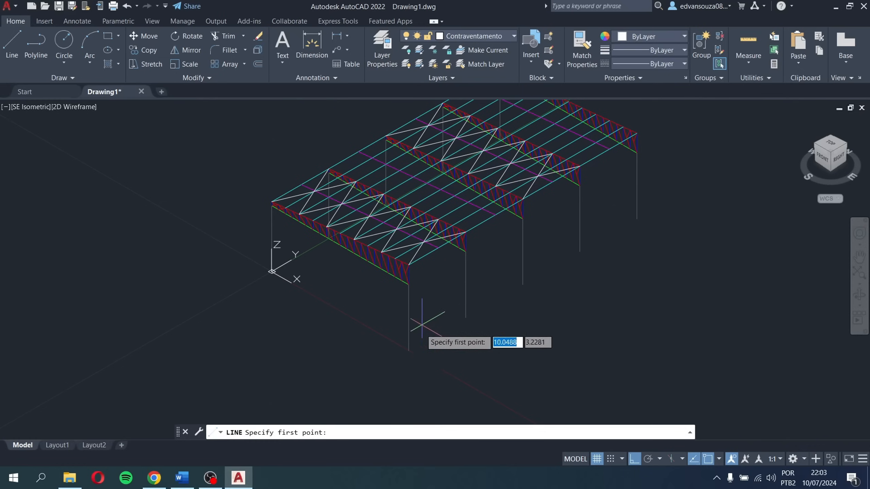
left_click(408, 350)
key("Escape")
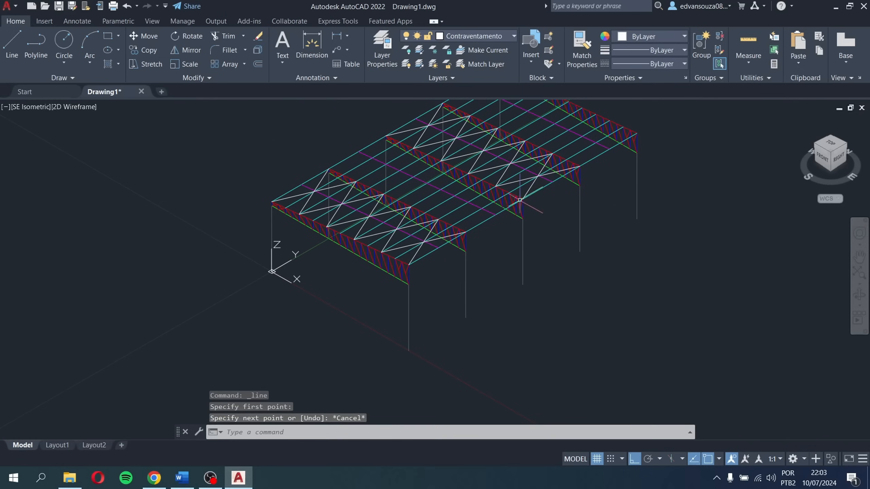
Step: Make Mão Francesa the current layer
scroll(491, 241, "up", 2)
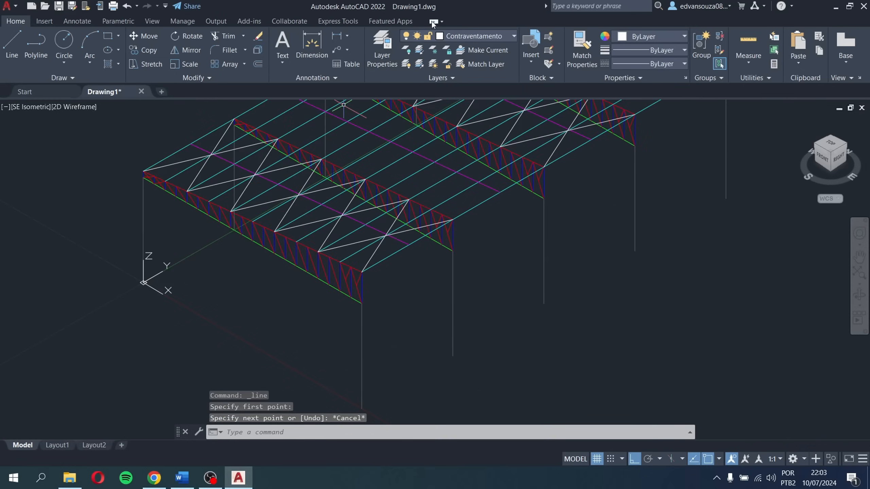
left_click(459, 36)
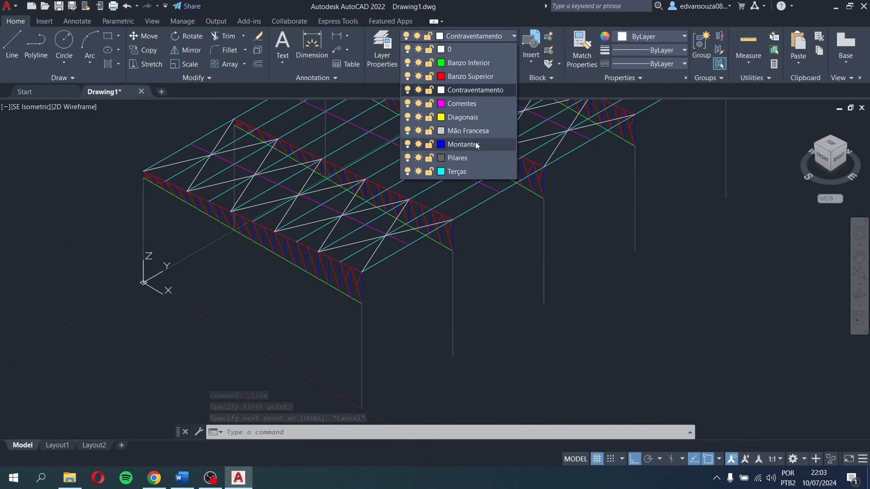
left_click(467, 130)
Step: Draw a line along the first truss's bottom chord from the last inner node to the deep-side column top
left_click(12, 45)
scroll(351, 304, "up", 3)
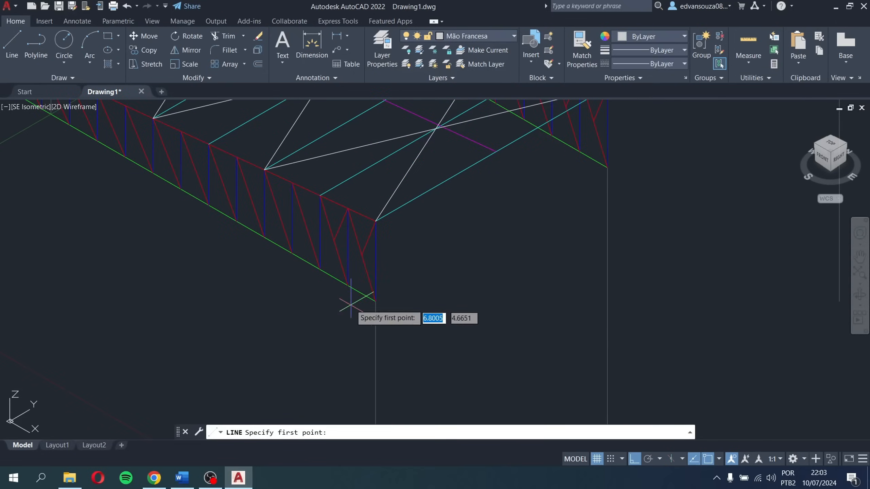
left_click(348, 285)
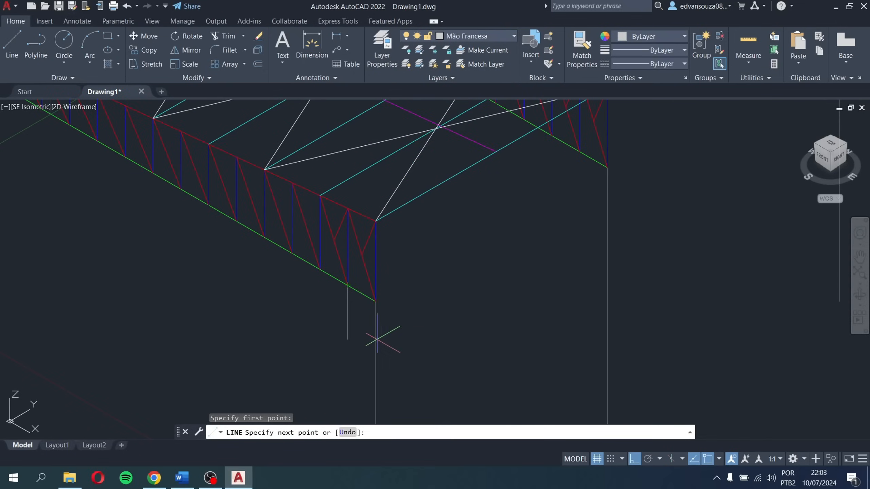
scroll(376, 339, "down", 2)
scroll(393, 309, "down", 2)
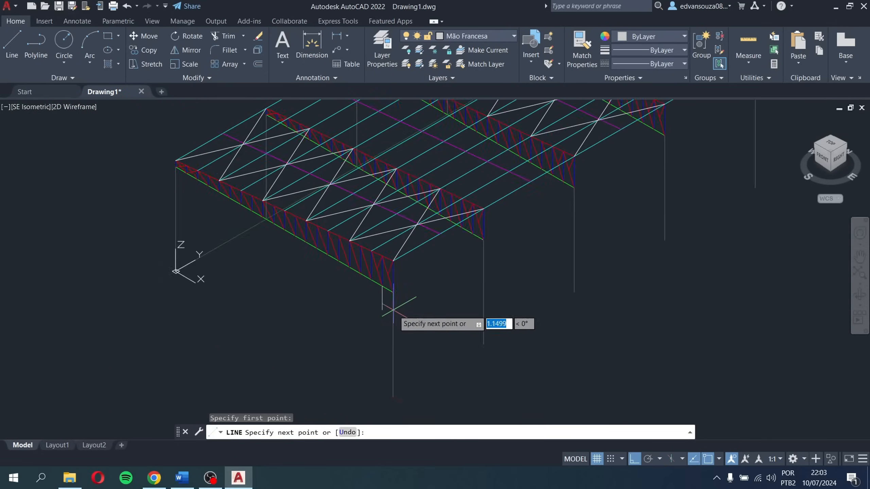
left_click(395, 303)
key("Escape")
Step: Try to stretch the new line's column-side end 0.5 down the first frame's deep-side column
scroll(387, 292, "up", 2)
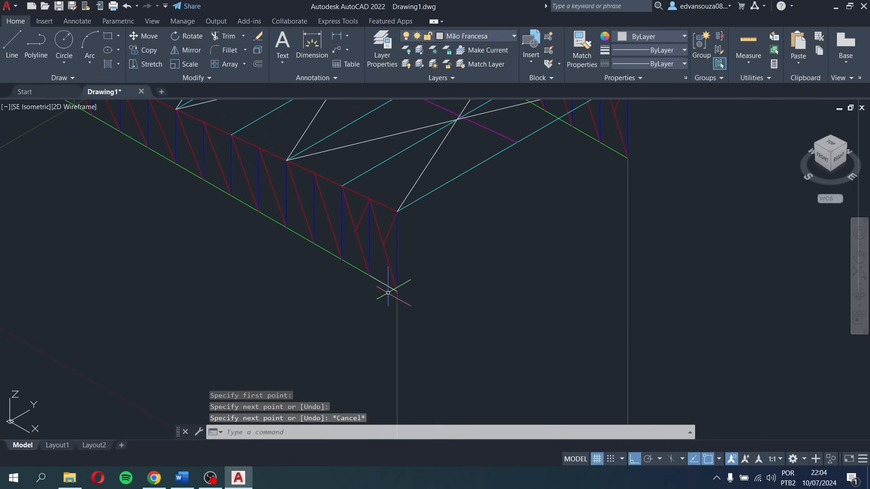
left_click(390, 288)
left_click(397, 292)
middle_click_drag(403, 332, 412, 284)
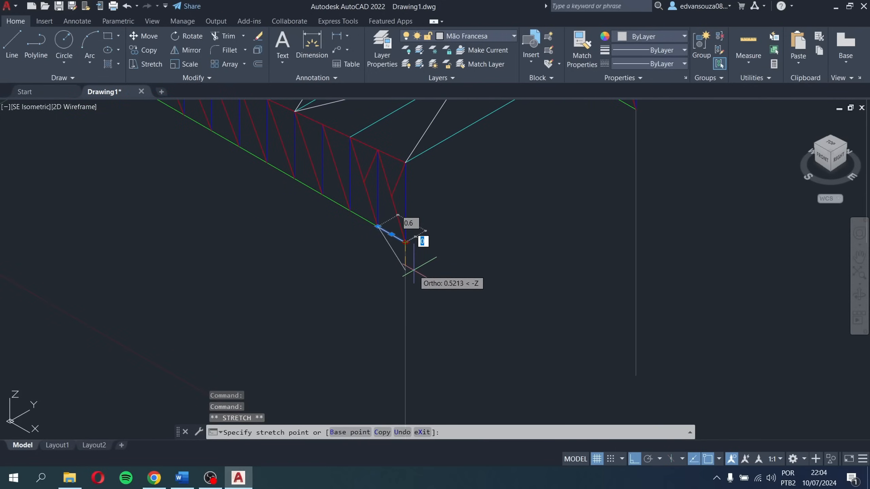
type(".5")
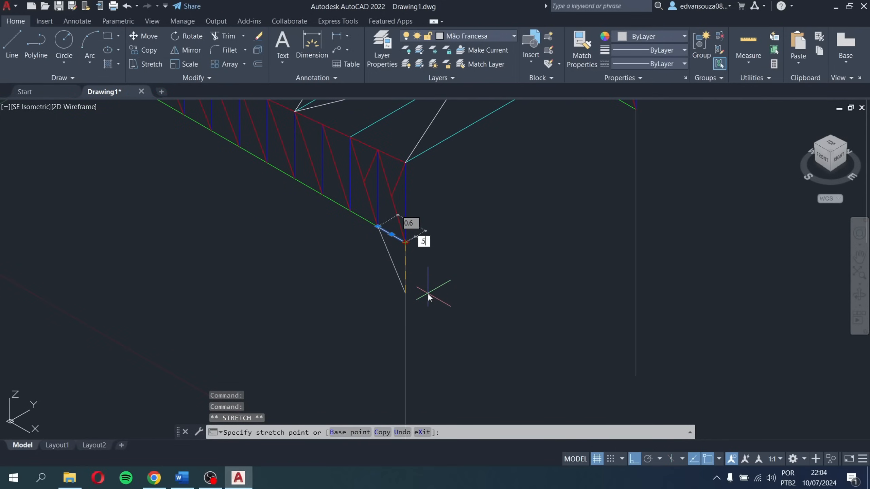
key("Return")
key("ctrl+z")
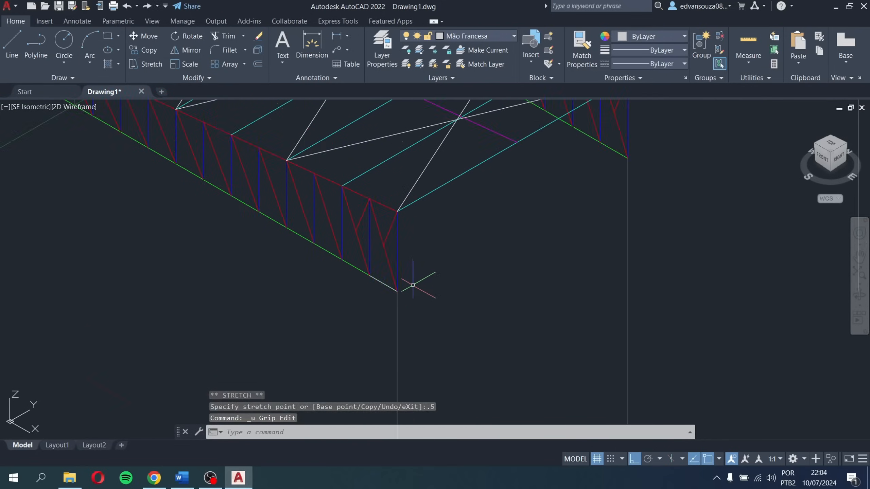
left_click(384, 284)
left_click(397, 291)
middle_click_drag(404, 323, 433, 239)
middle_click_drag(453, 305, 459, 206)
scroll(469, 286, "down", 4)
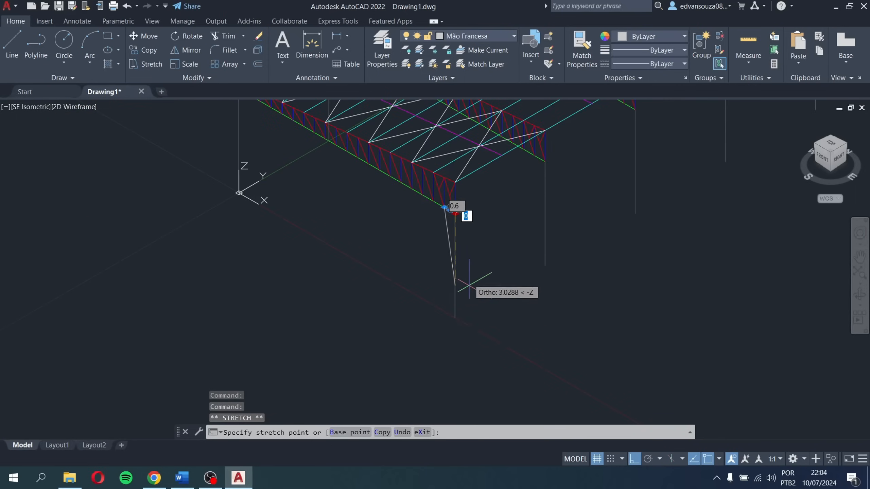
key("Escape")
key("Escape")
Step: Enable the Nearest object snap
left_click(720, 459)
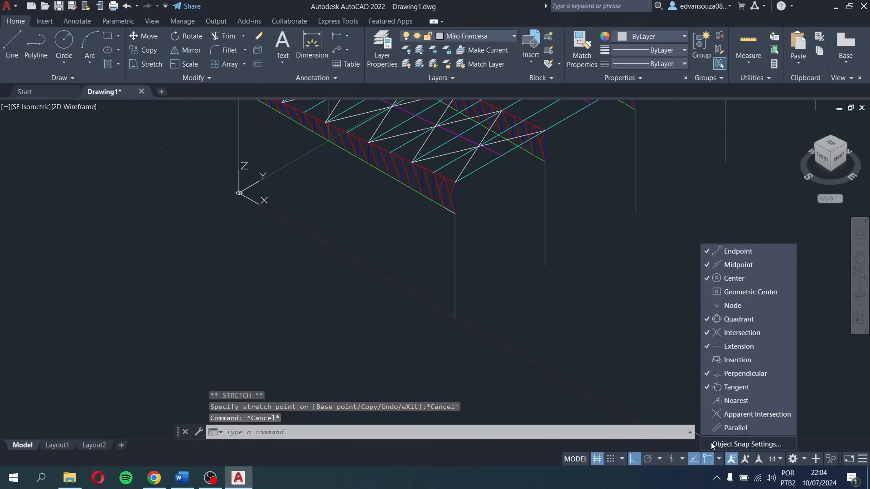
left_click(726, 401)
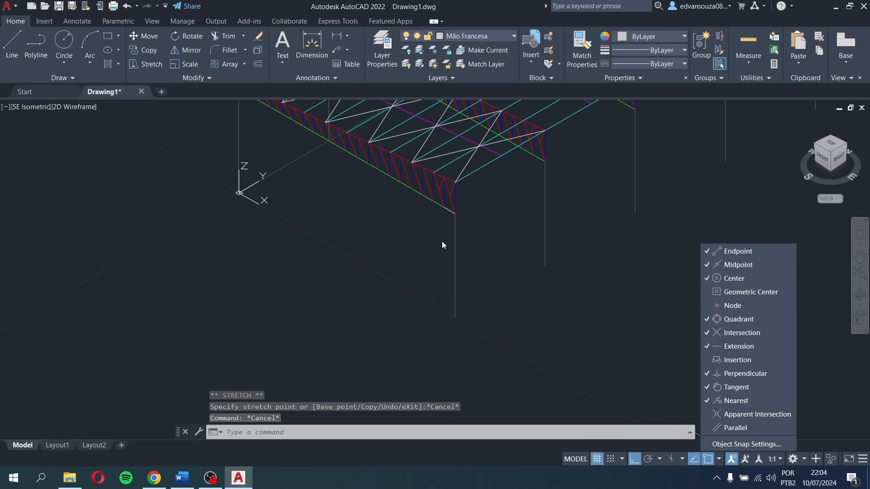
key("Escape")
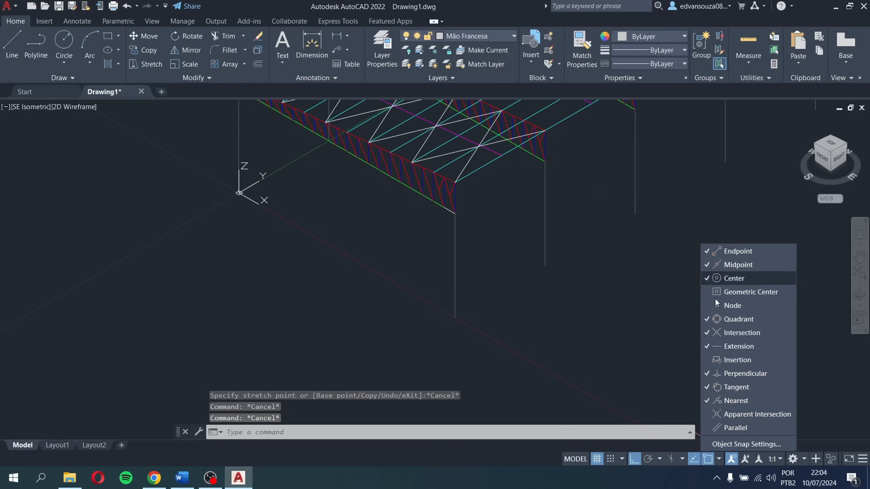
key("Escape")
Step: Draw another line over the first truss's last bottom-chord panel, ending at the deep-side column top
left_click(12, 44)
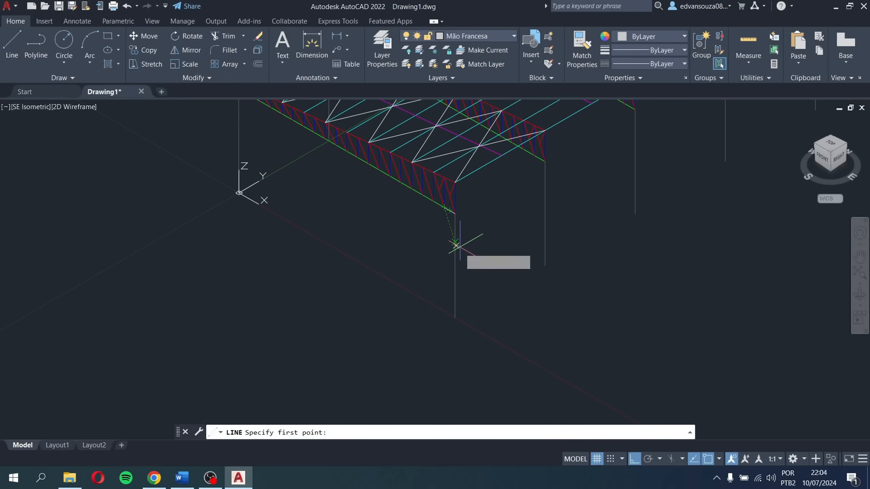
scroll(448, 230, "up", 5)
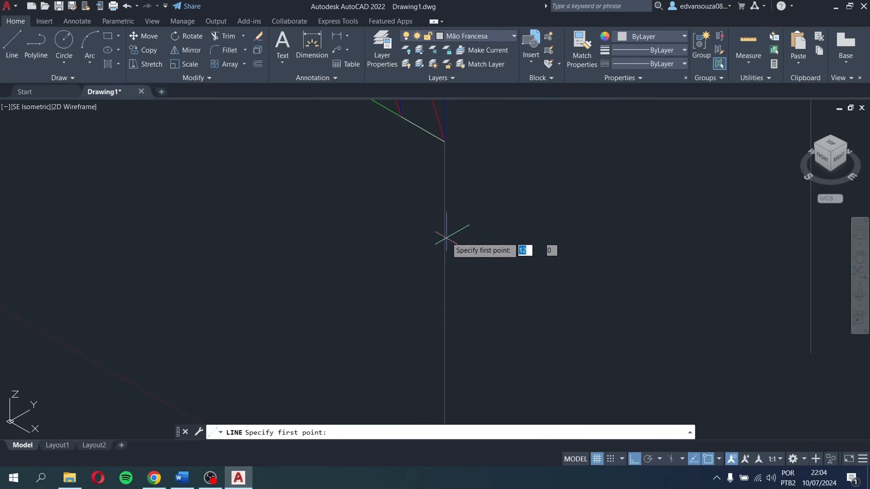
left_click(400, 117)
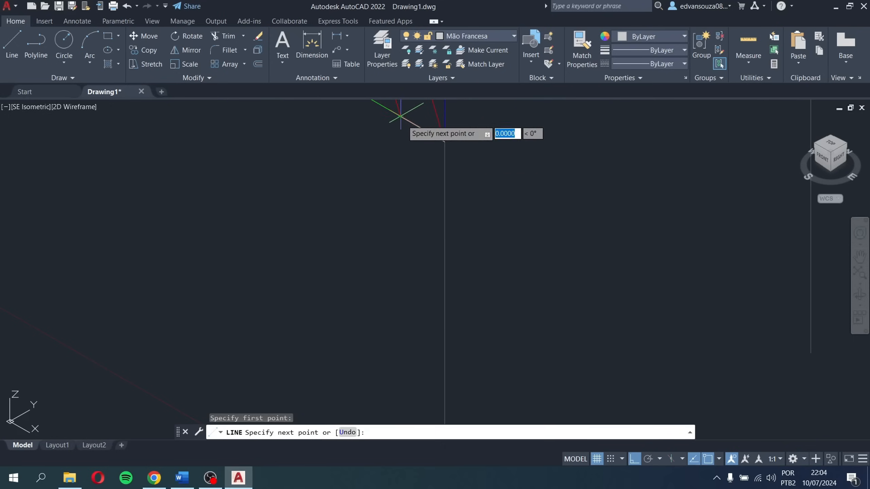
left_click(445, 142)
key("Escape")
Step: Try to stretch the redrawn line's column-side end down the deep-side column by 0.5
left_click(439, 139)
left_click(444, 141)
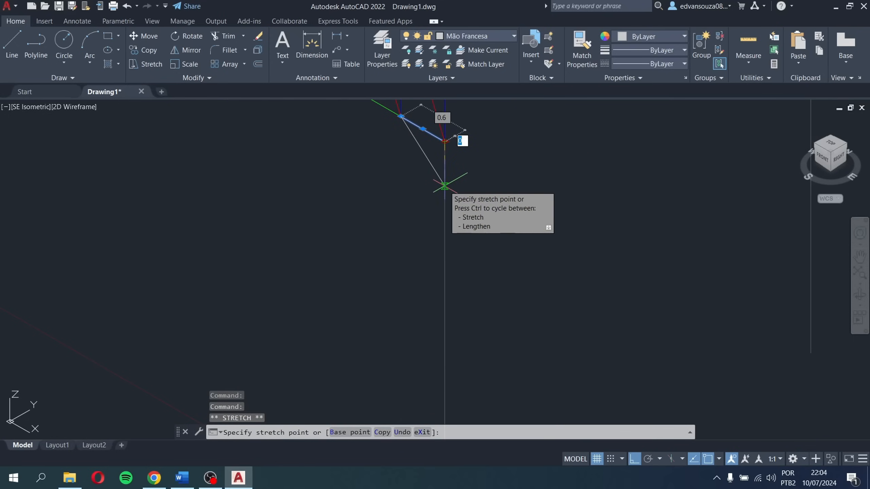
type(".5")
key("Return")
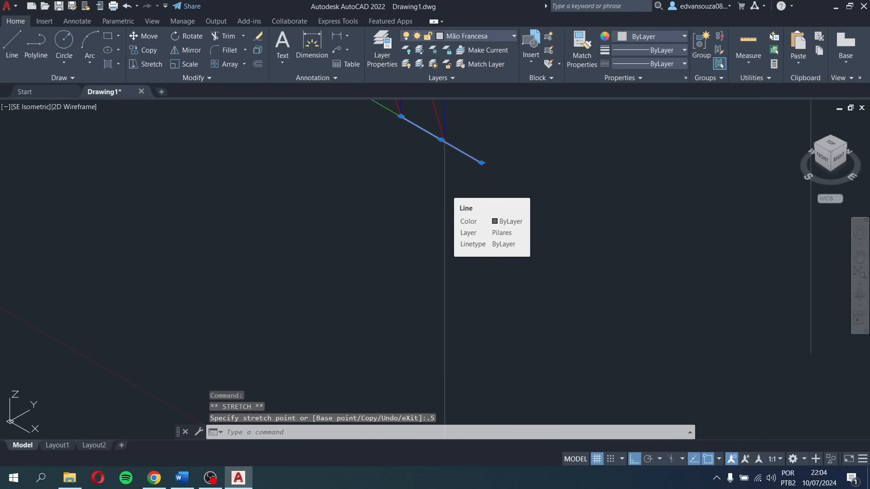
key("ctrl+z")
Step: Try the 0.5 stretch of the line's column-side end with Ortho turned off
scroll(444, 140, "down", 4)
left_click(448, 166)
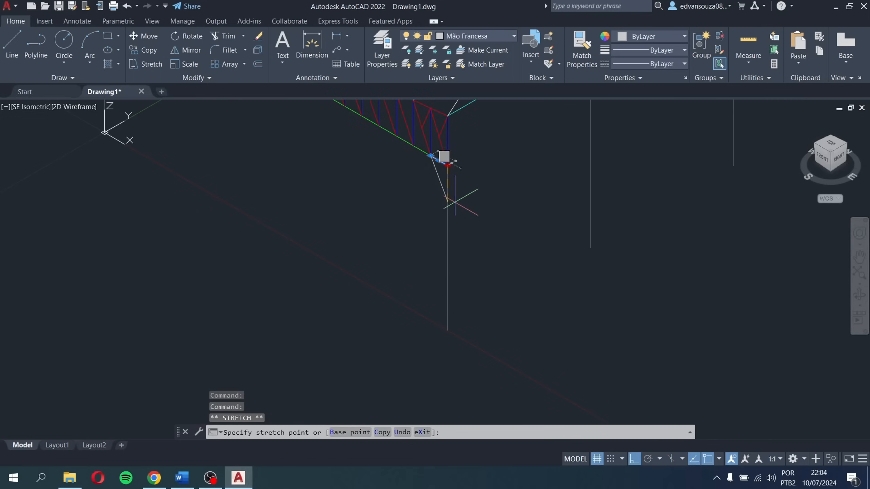
key("F8")
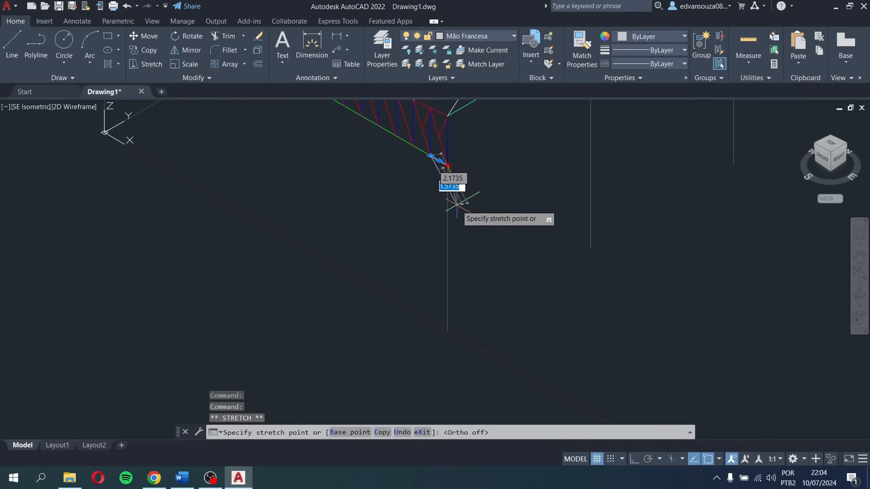
type(".5")
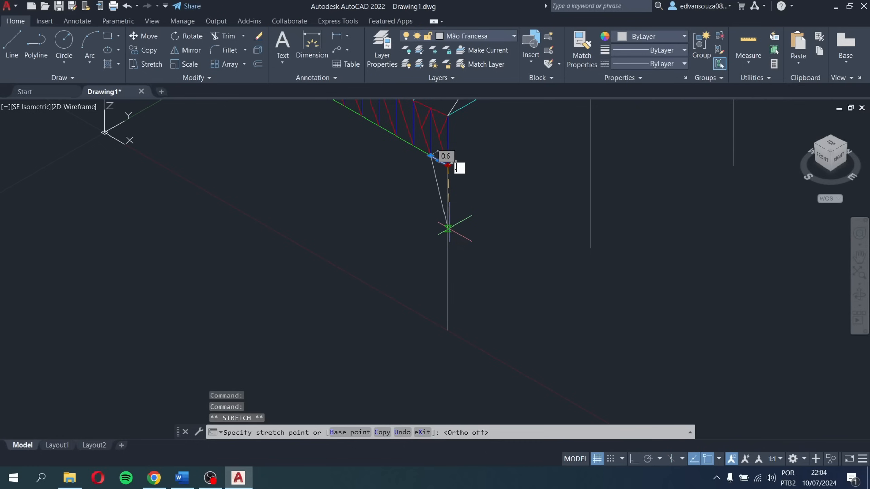
key("Return")
key("ctrl+z")
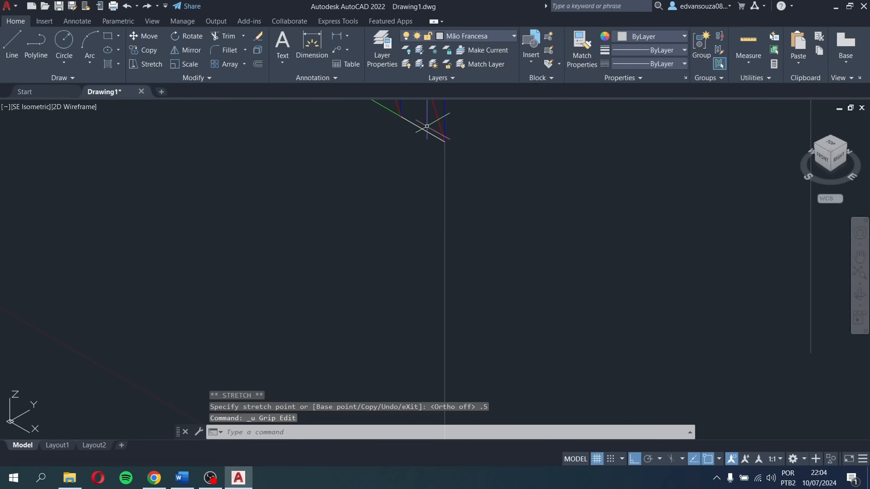
Step: Try the 0.5 stretch of the line's column-side end once more and delete the stretched line
scroll(437, 141, "down", 3)
left_click(435, 169)
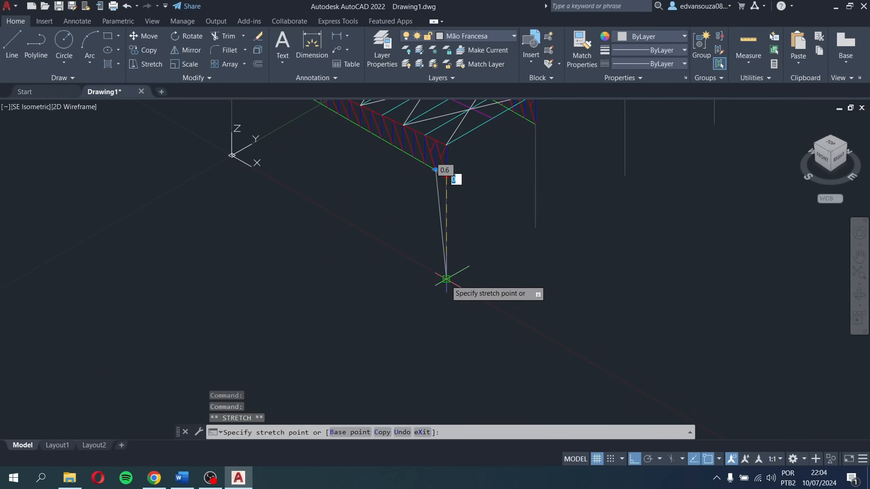
type(".5")
key("Return")
scroll(457, 170, "up", 5)
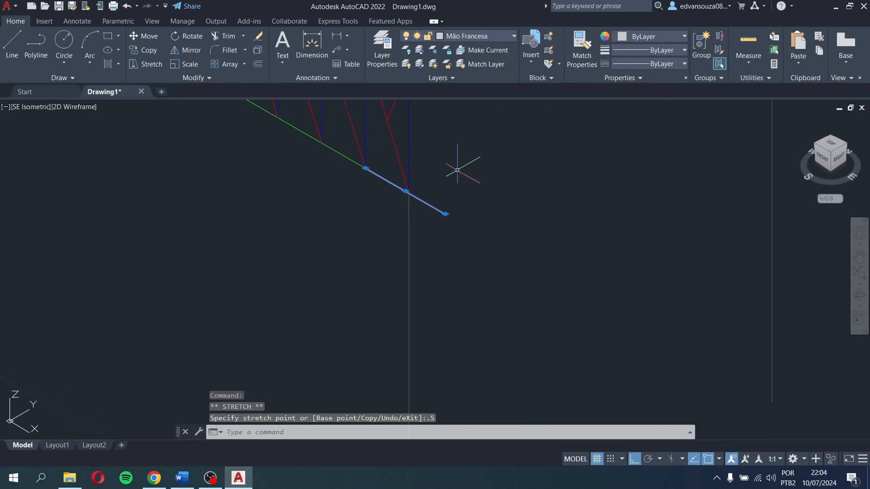
key("Delete")
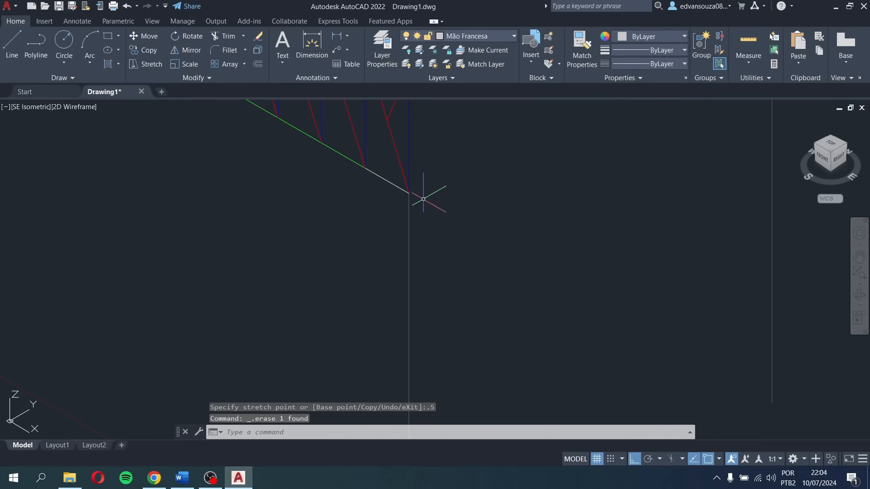
Step: Draw a knee brace from 0.5 below the first frame's deep-side column top to the last inner bottom-chord node, deleting the vertical helper segment
left_click(12, 44)
left_click(408, 192)
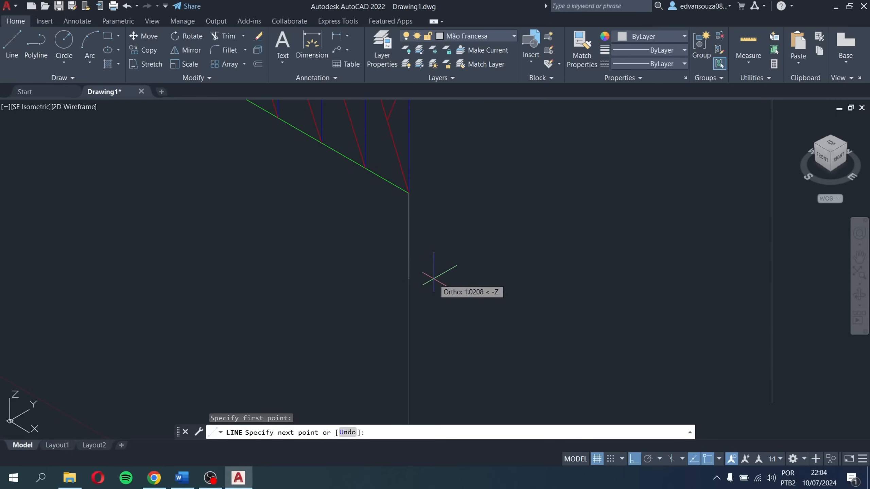
type(".5")
key("Return")
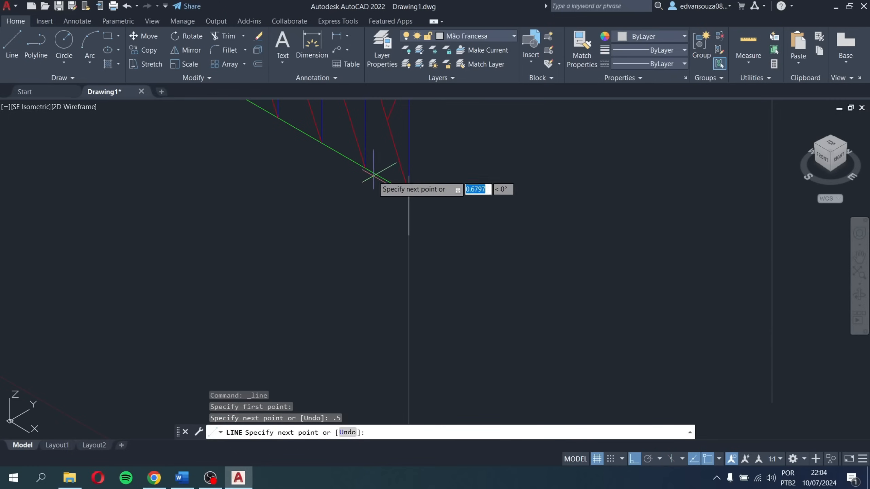
left_click(365, 168)
key("Escape")
left_click(408, 207)
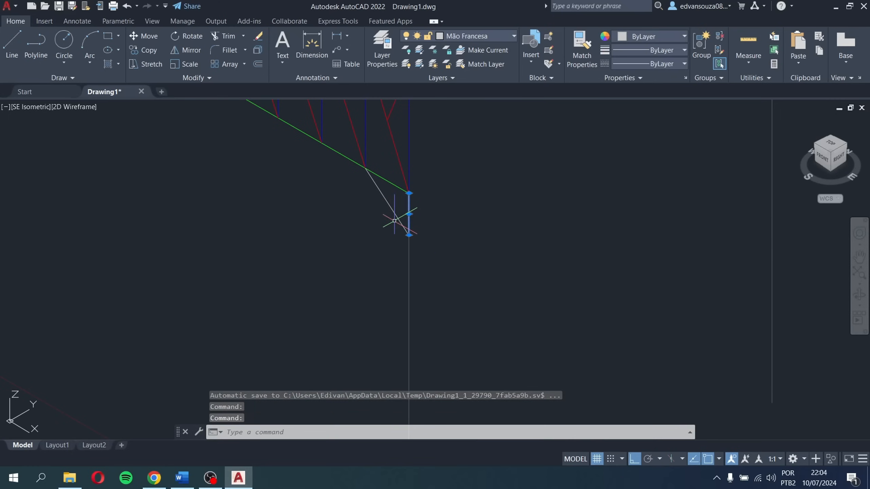
key("Delete")
Step: Examine the knee brace at the first truss's deep end in the front view and the SE isometric view
scroll(409, 208, "down", 2)
left_click(822, 158)
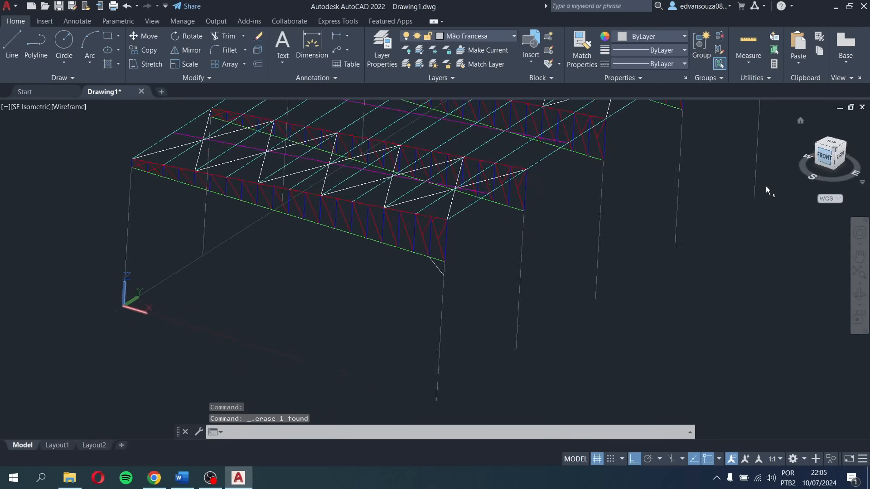
scroll(462, 292, "up", 5)
mouse_move(462, 292)
middle_mouse_down()
mouse_move(441, 308)
mouse_move(450, 282)
middle_mouse_up()
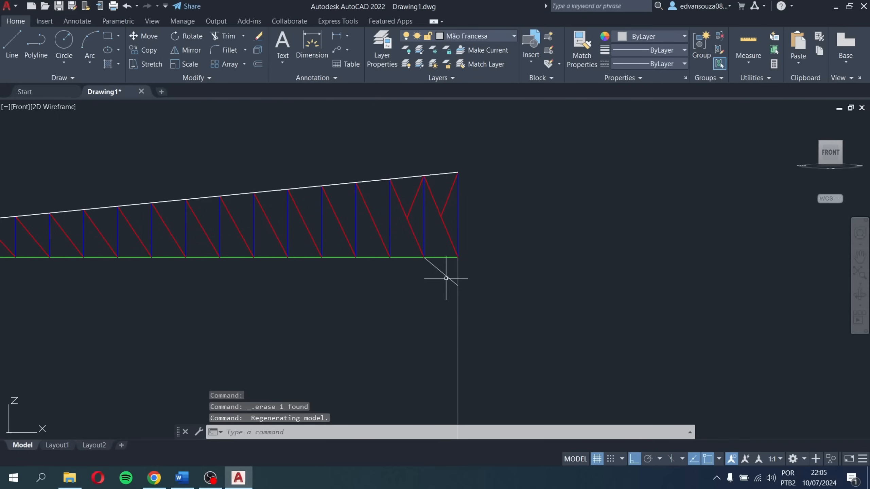
scroll(456, 252, "up", 2)
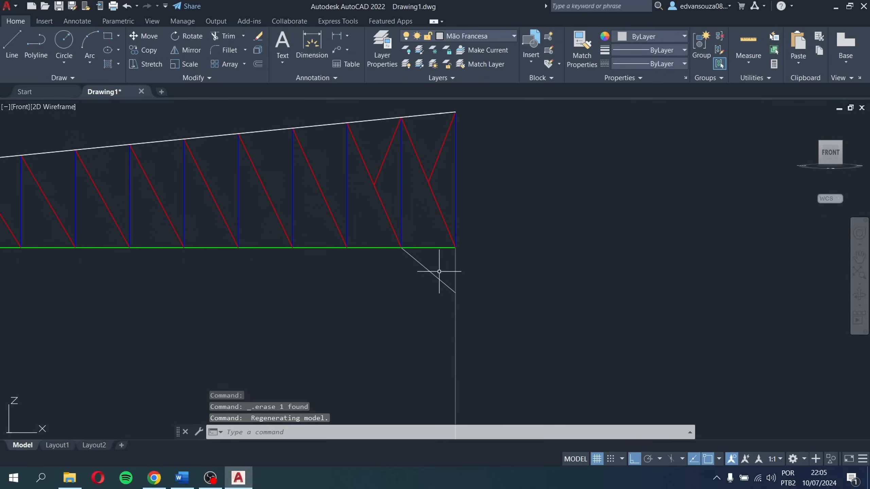
left_click(840, 144)
scroll(405, 301, "up", 3)
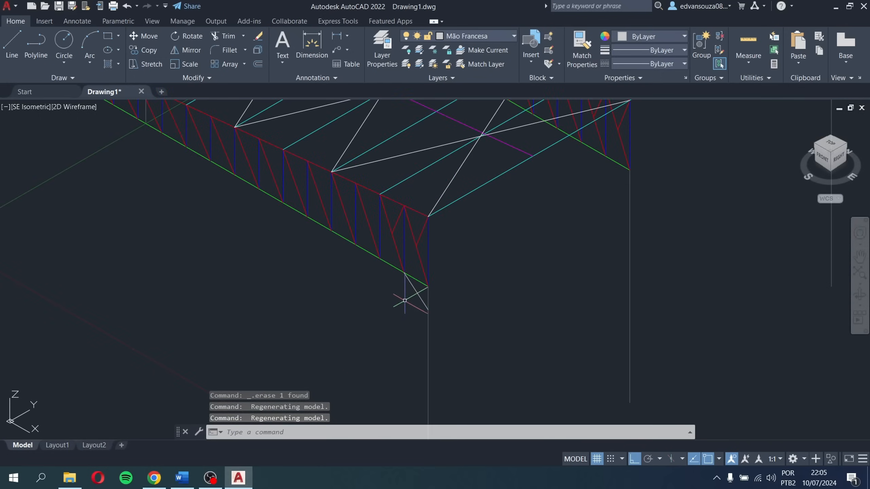
scroll(416, 292, "down", 5)
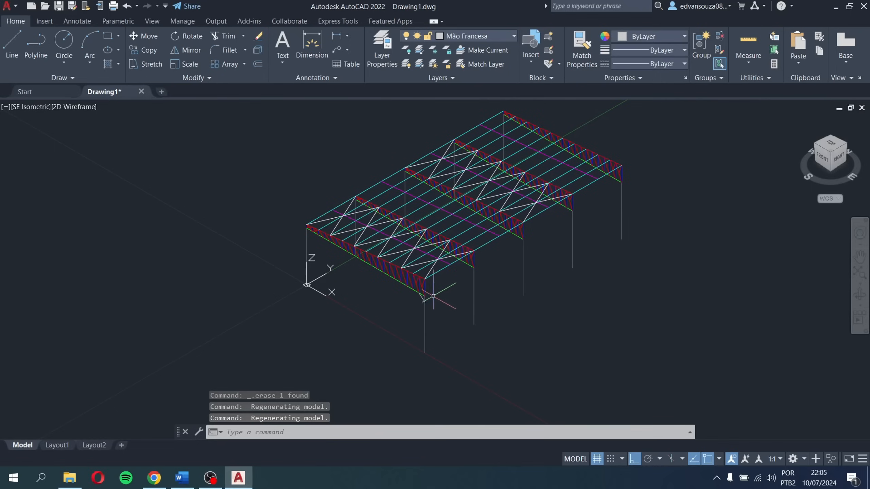
Step: Delete the knee brace between the first truss's bottom chord and its deep-side column
scroll(407, 302, "up", 4)
scroll(490, 282, "up", 1)
left_click(461, 287)
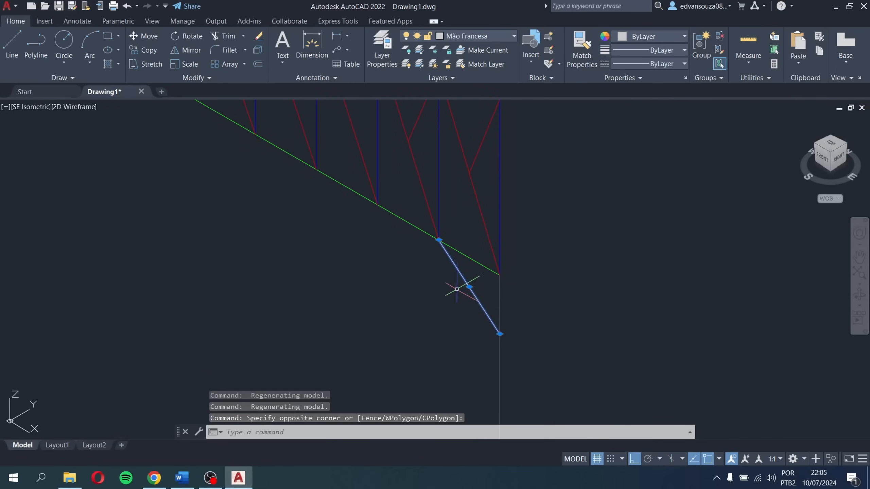
key("Delete")
scroll(473, 292, "down", 3)
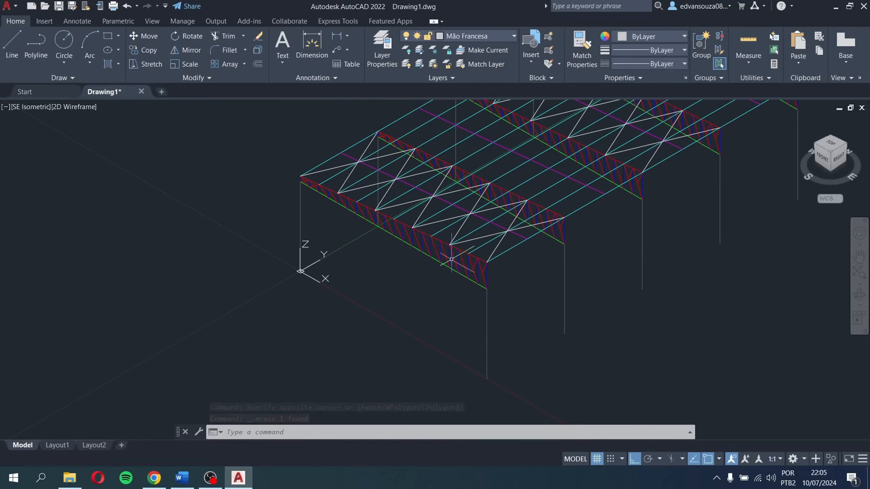
Step: Draw a freehand knee brace from the deep-side column top of each of the first two frames to the edge purlin between them
left_click(12, 44)
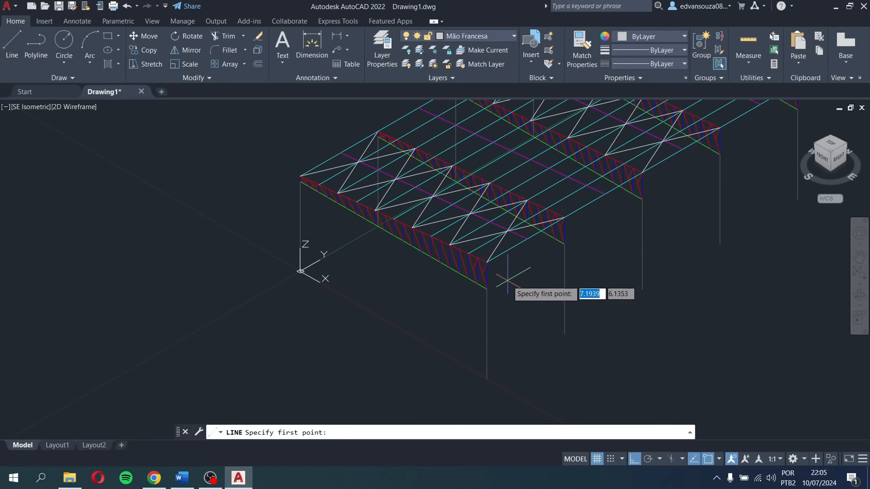
scroll(508, 280, "up", 2)
left_click(474, 294)
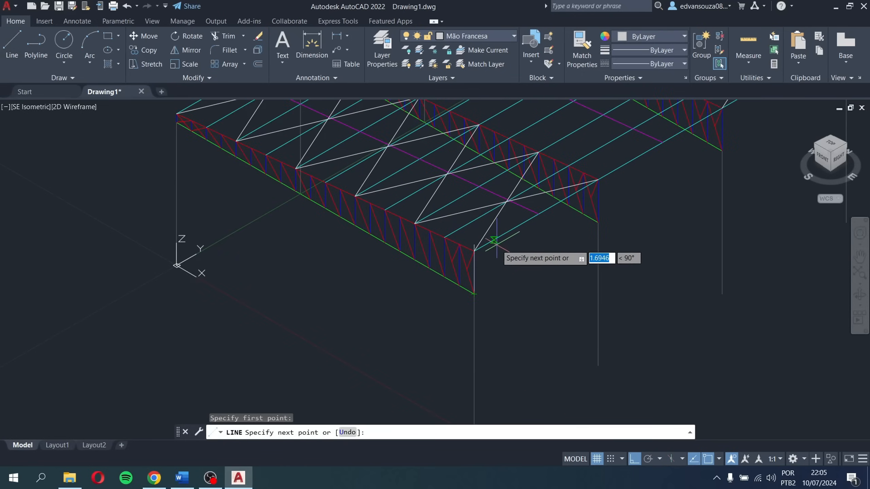
key("F8")
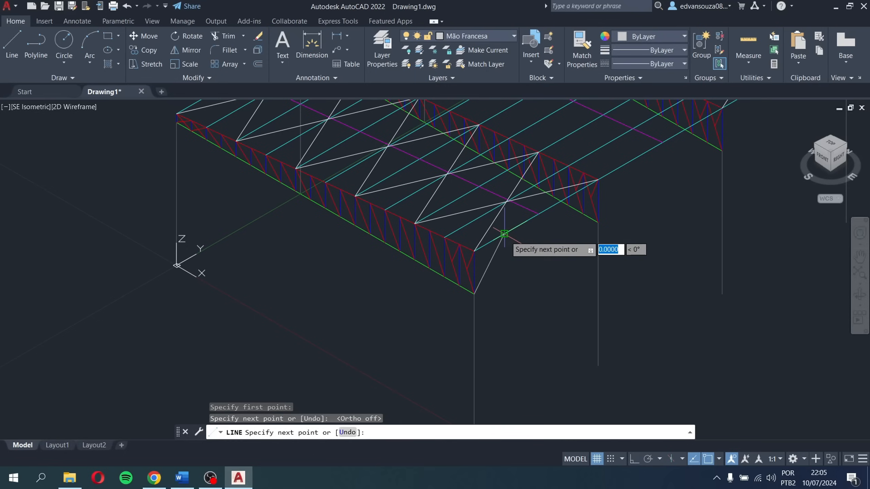
key("Escape")
key("space")
left_click(599, 223)
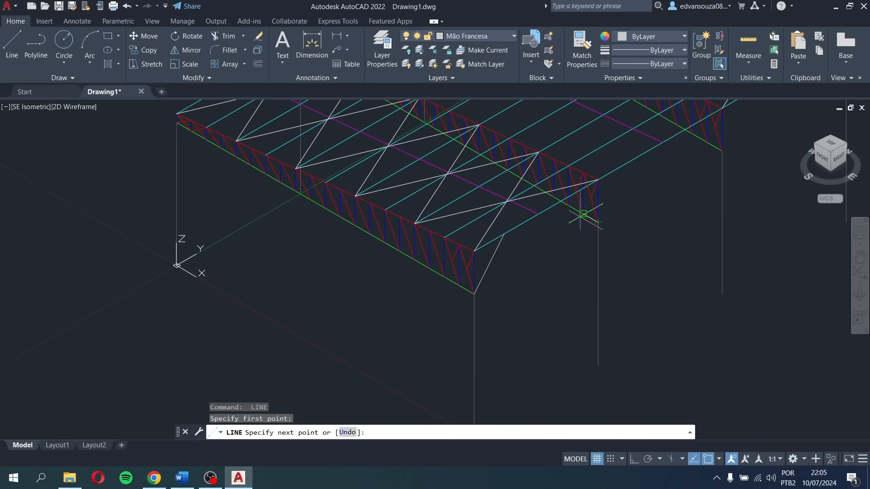
left_click(557, 204)
key("Escape")
scroll(580, 206, "up", 4)
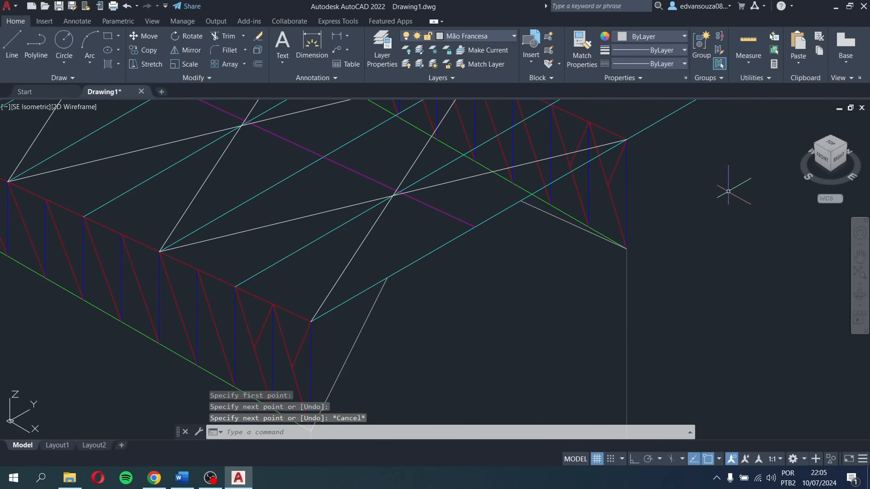
Step: Delete both knee braces between the first two frames, selecting them in the right view
left_click(837, 157)
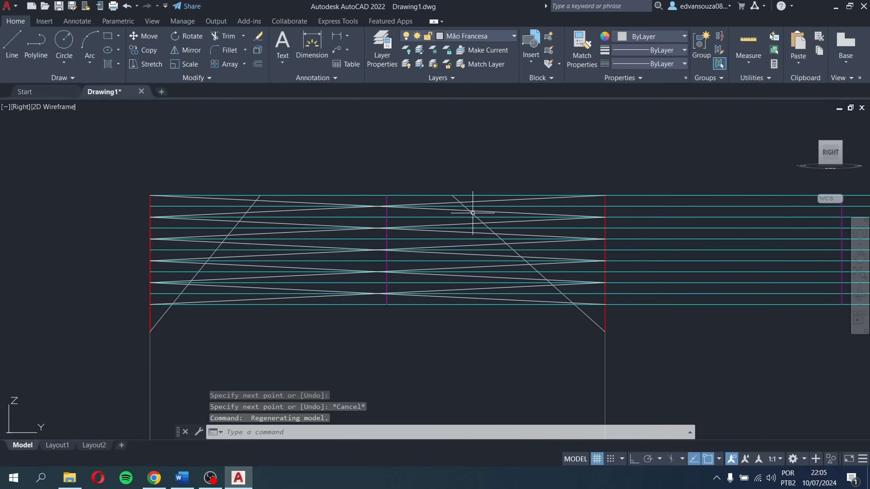
left_click(599, 319)
left_click(558, 322)
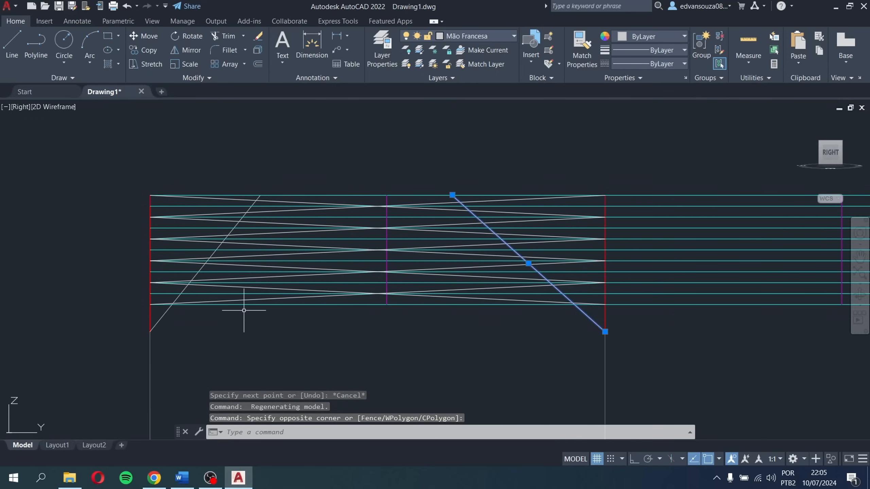
left_click(156, 312)
left_click(158, 322)
key("Delete")
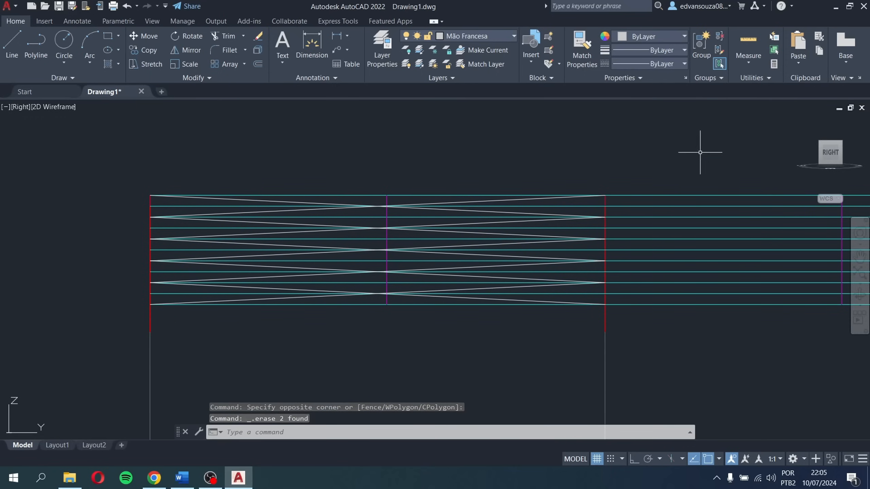
Step: Examine the whole roof structure with its trusses, purlins and bracing in the SE isometric view
left_click(824, 149)
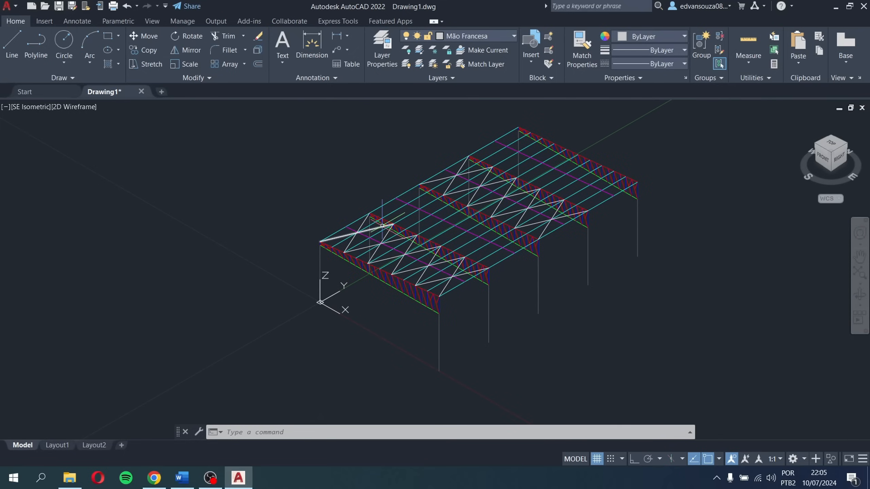
left_click(824, 161)
left_click(841, 144)
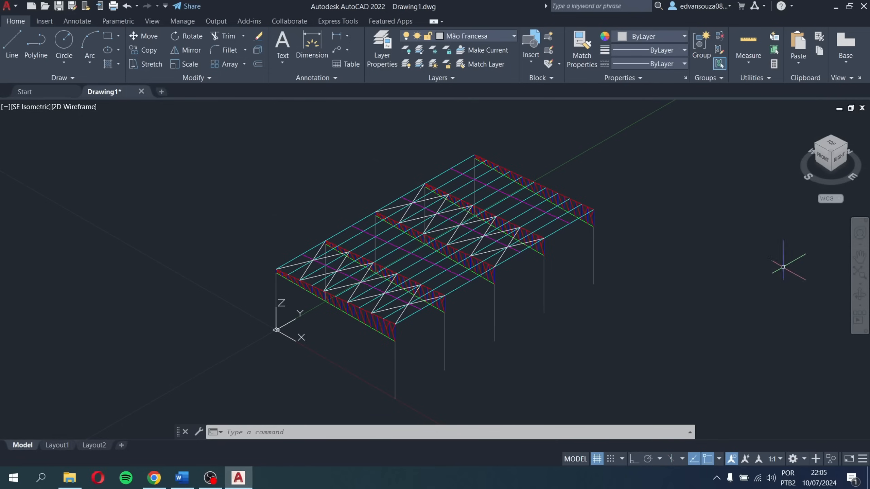
middle_click_drag(245, 230, 218, 193)
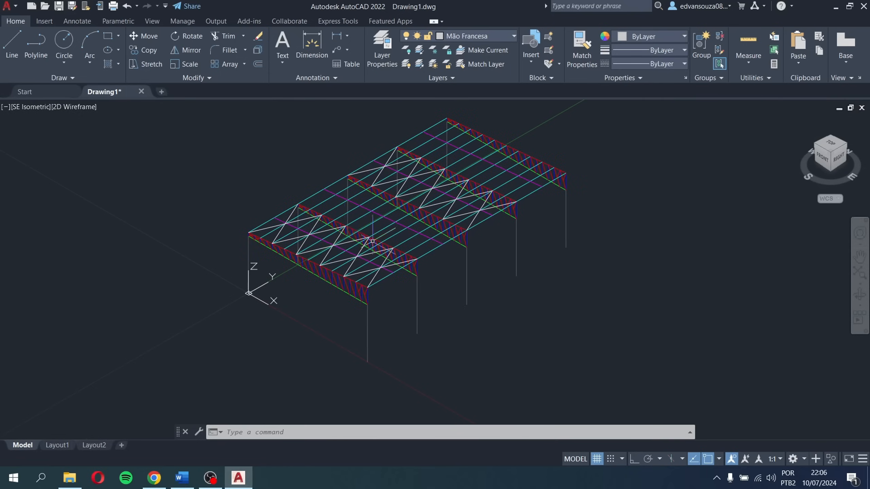
middle_click_drag(584, 271, 626, 298)
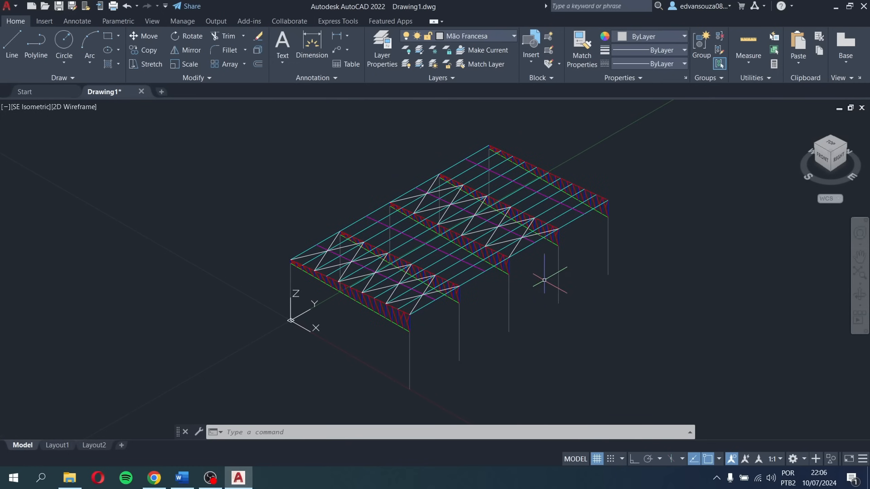
mouse_move(397, 318)
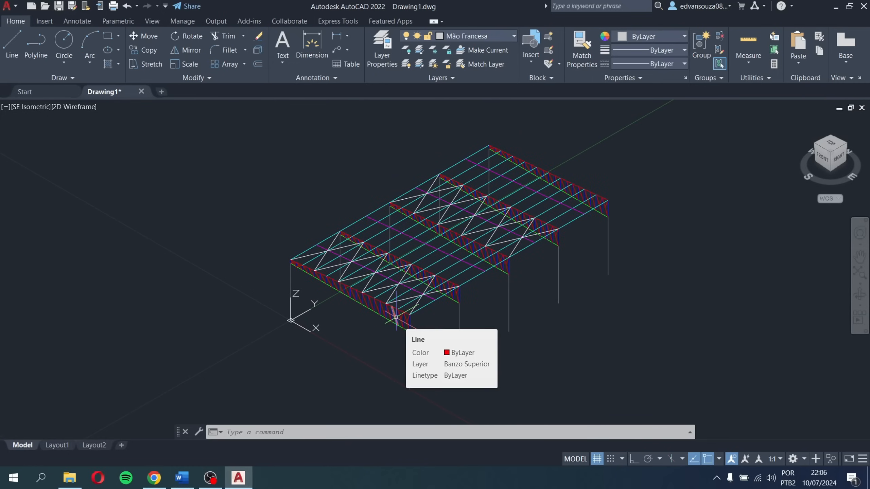